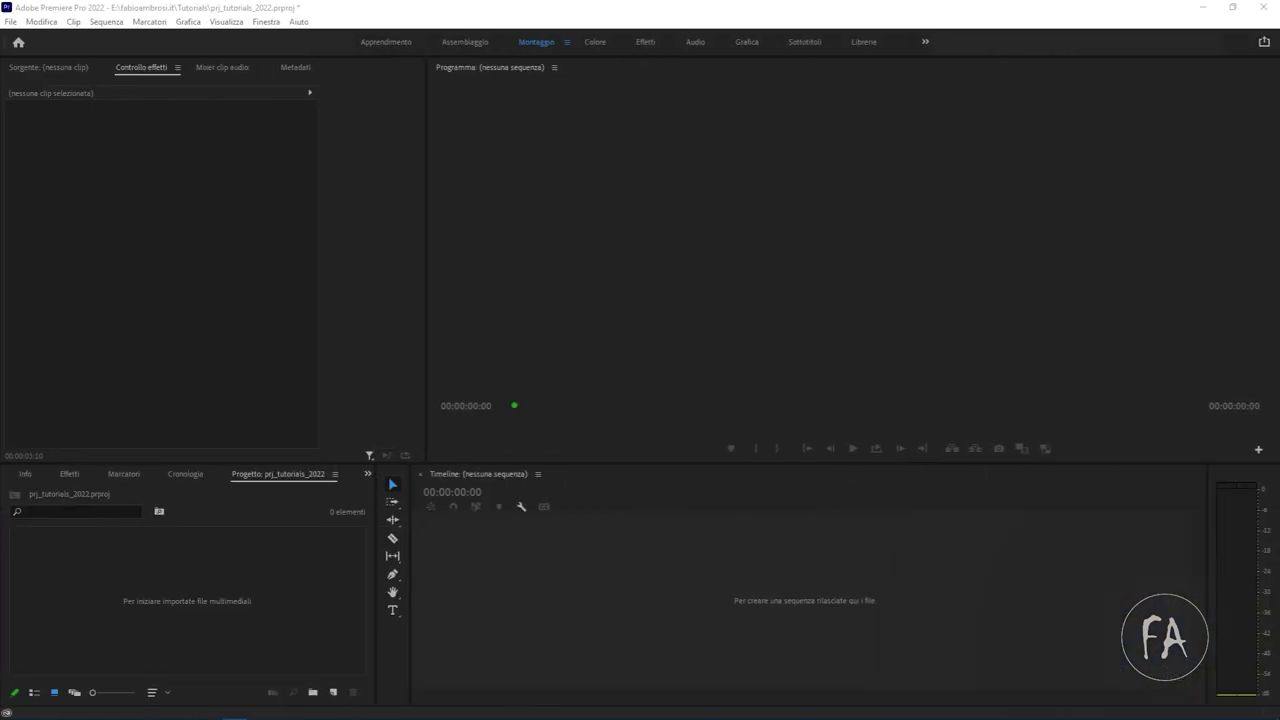
- Import the corretti folder from Foto Orbetello into the project as an 18-item bin
click(305, 568)
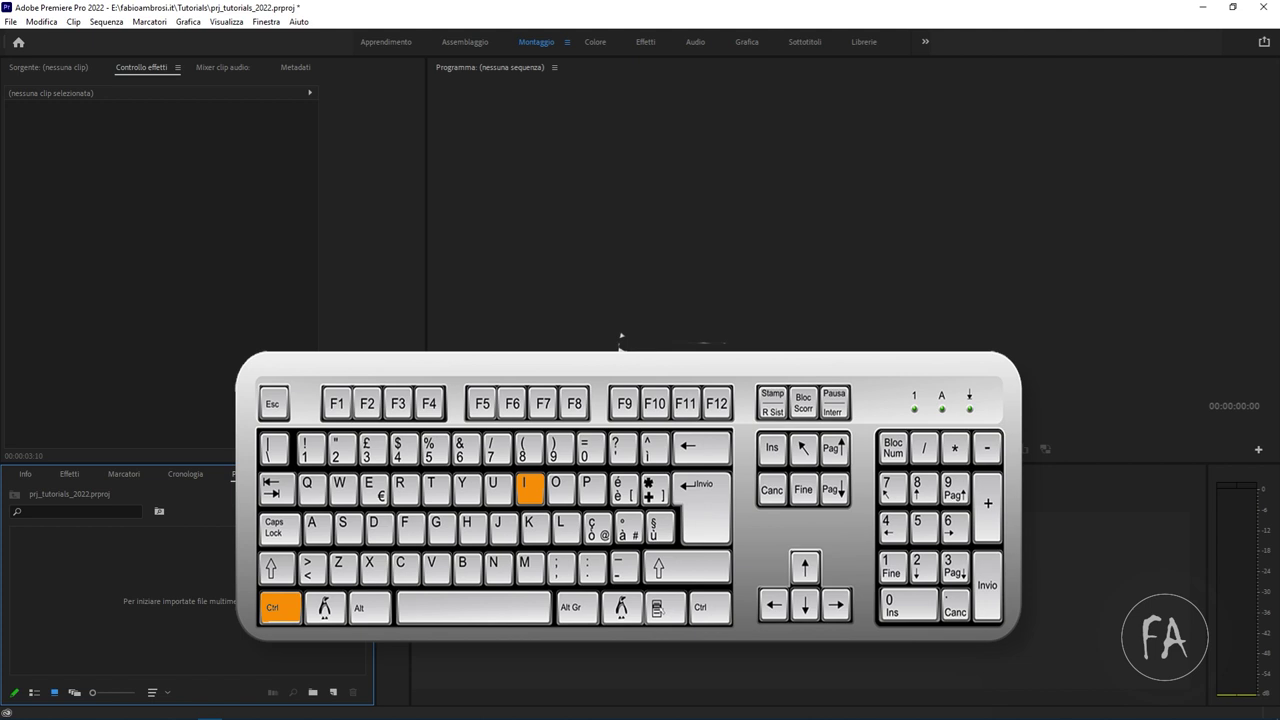
key(ctrl+i)
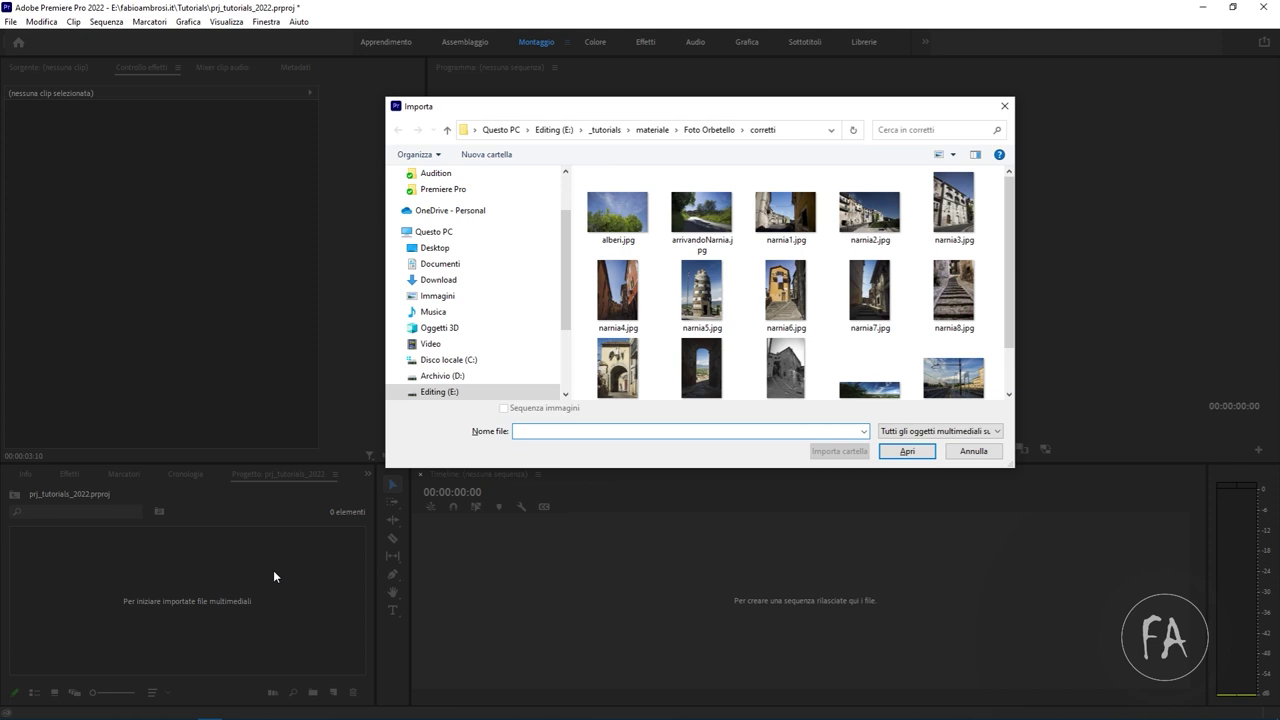
click(707, 131)
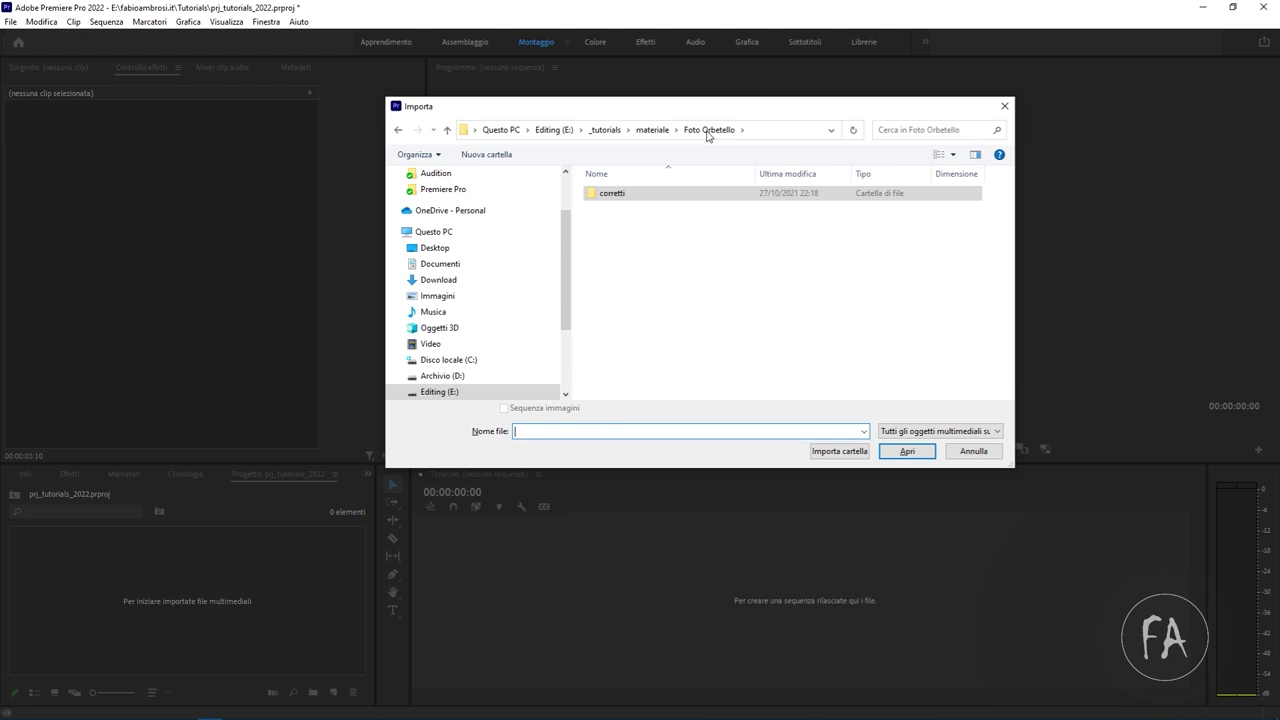
click(671, 260)
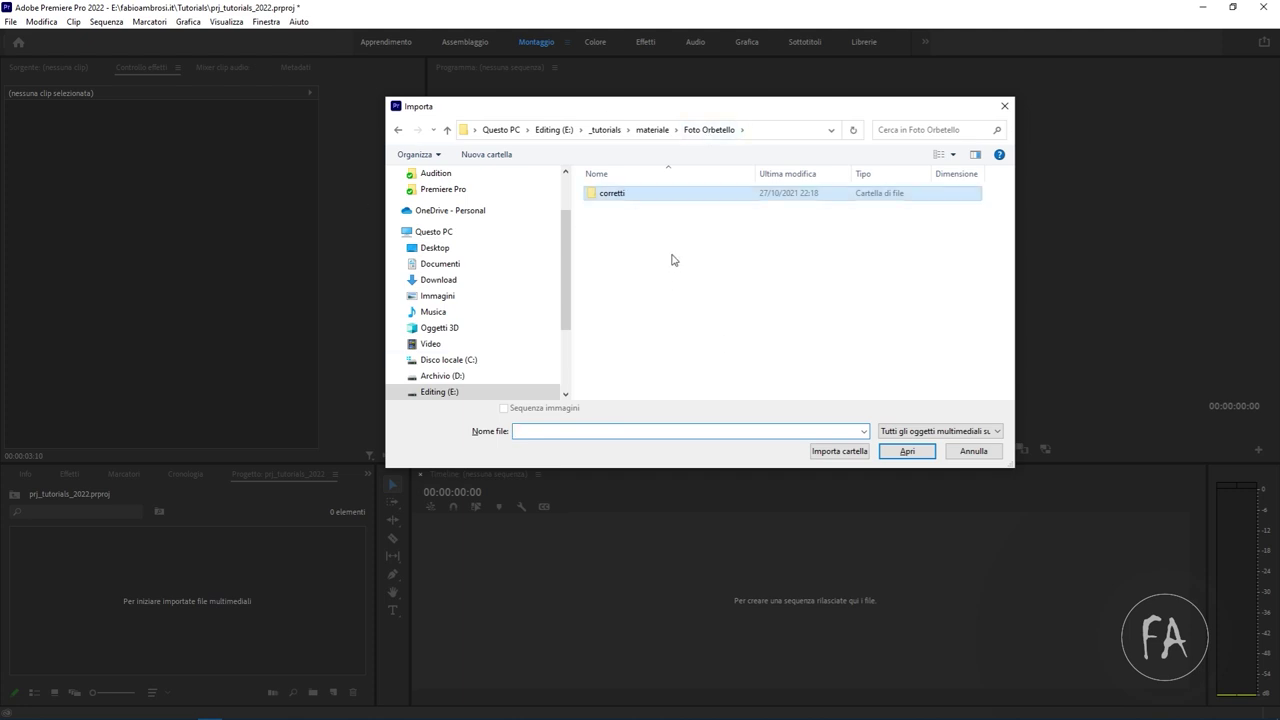
key(Down)
click(839, 451)
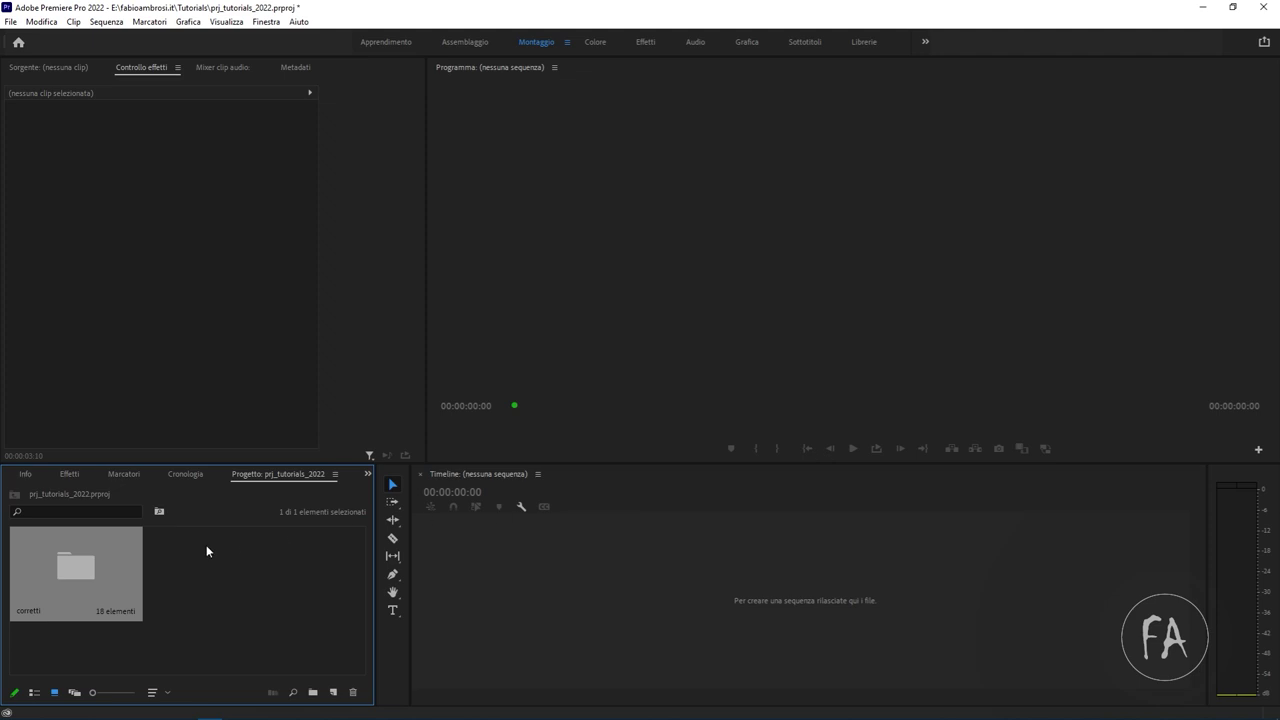
double_click(100, 577)
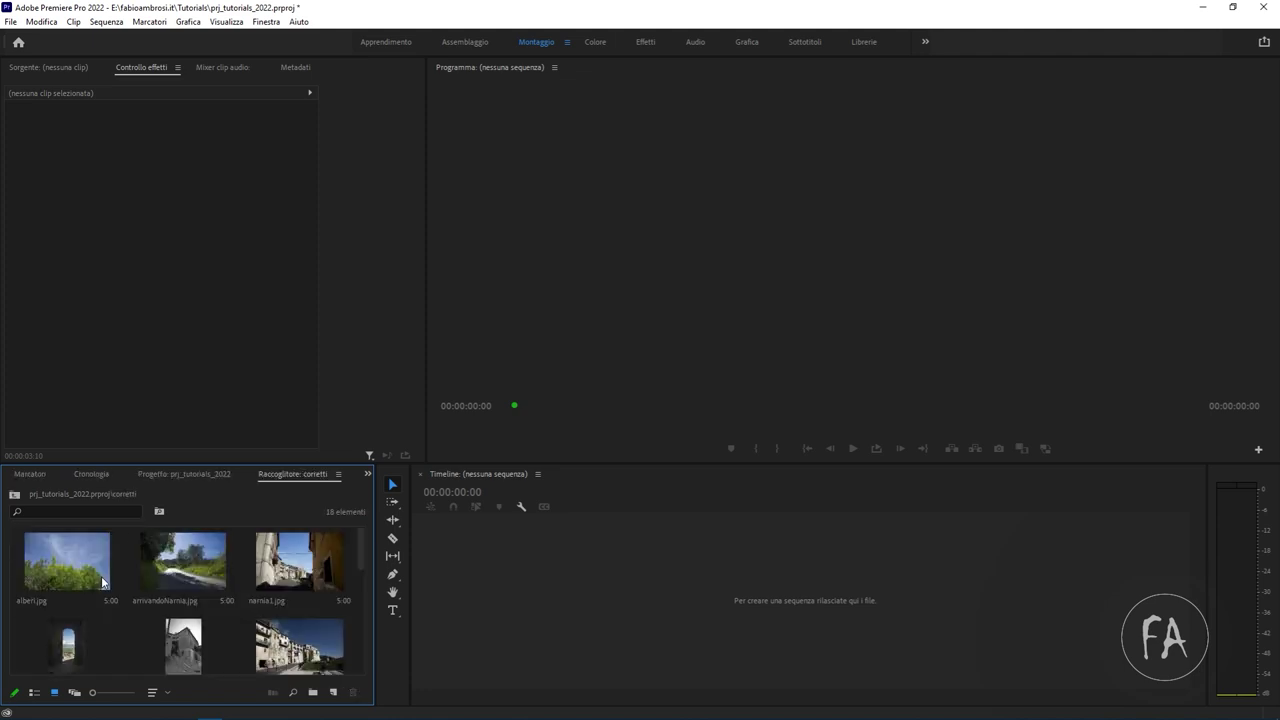
scroll(101, 577, down, 3)
scroll(90, 585, up, 3)
scroll(95, 580, down, 5)
scroll(144, 591, up, 5)
click(14, 494)
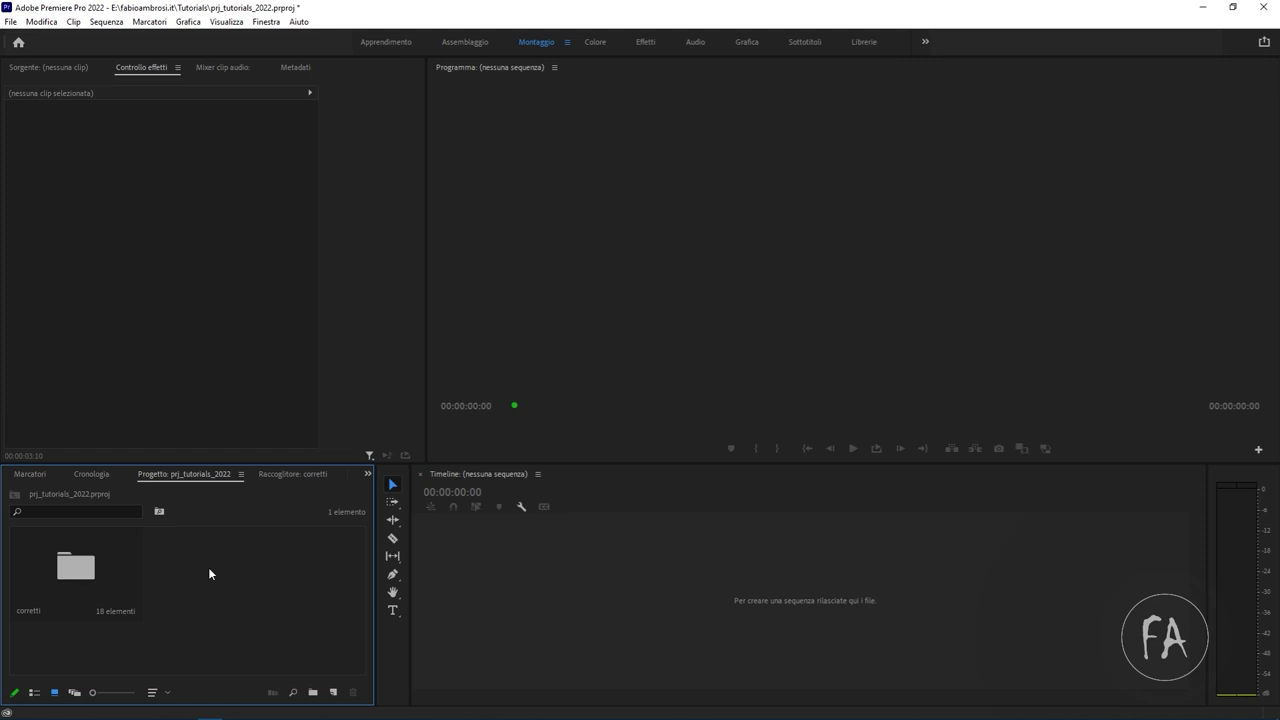
- Create a new XDCAM EX 1080p25 sequence named foto_orbetello
key(ctrl+n)
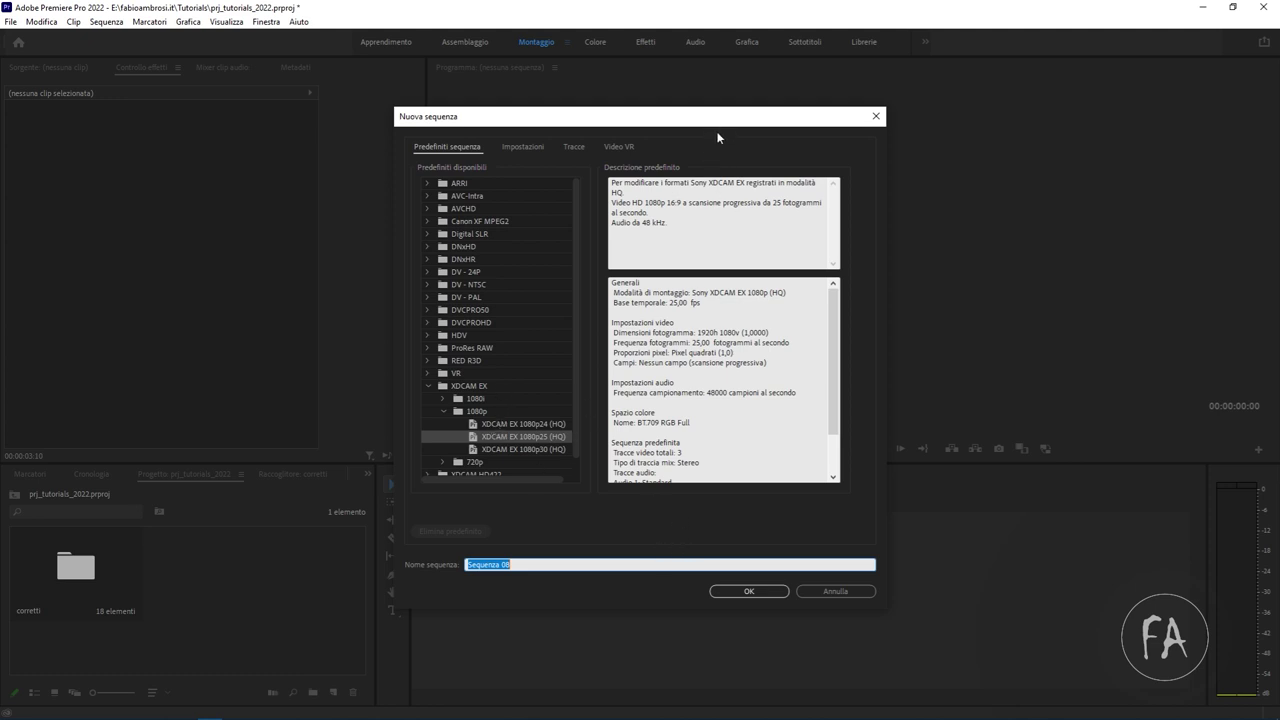
double_click(729, 561)
text(foto_orbetello)
click(757, 591)
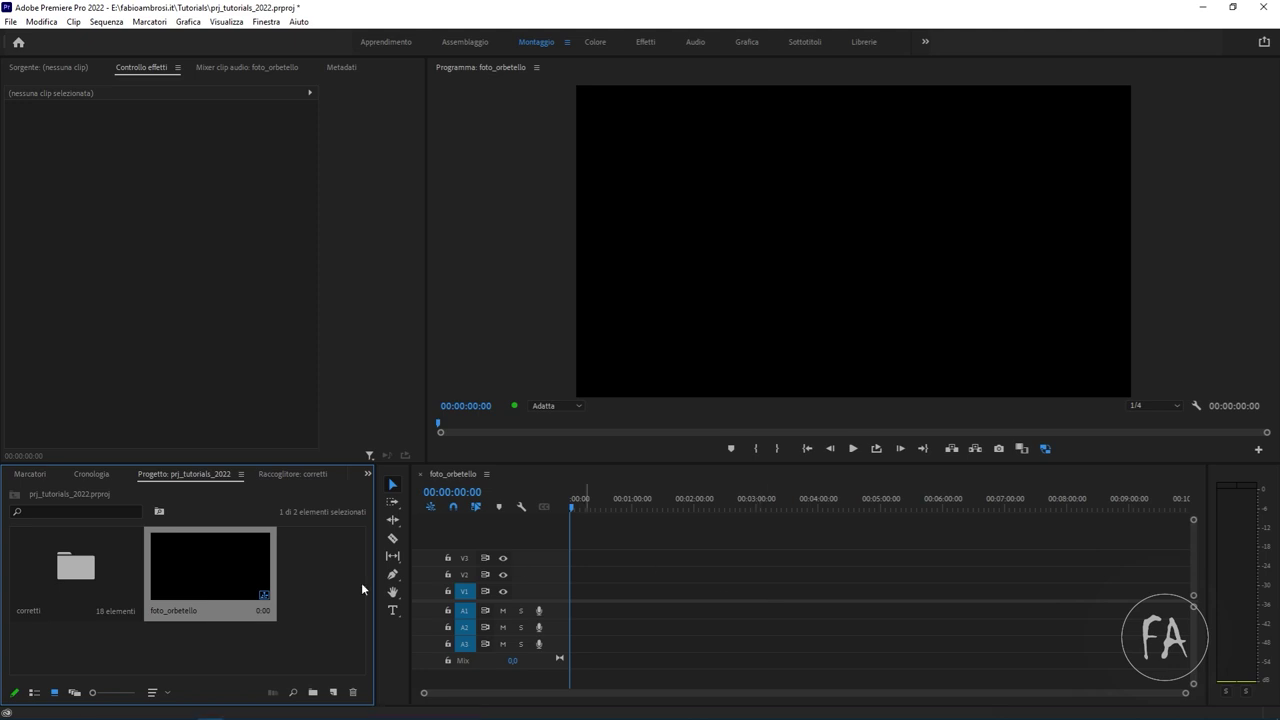
- Drop all 18 photos from the corretti bin at the start of track V1
double_click(76, 567)
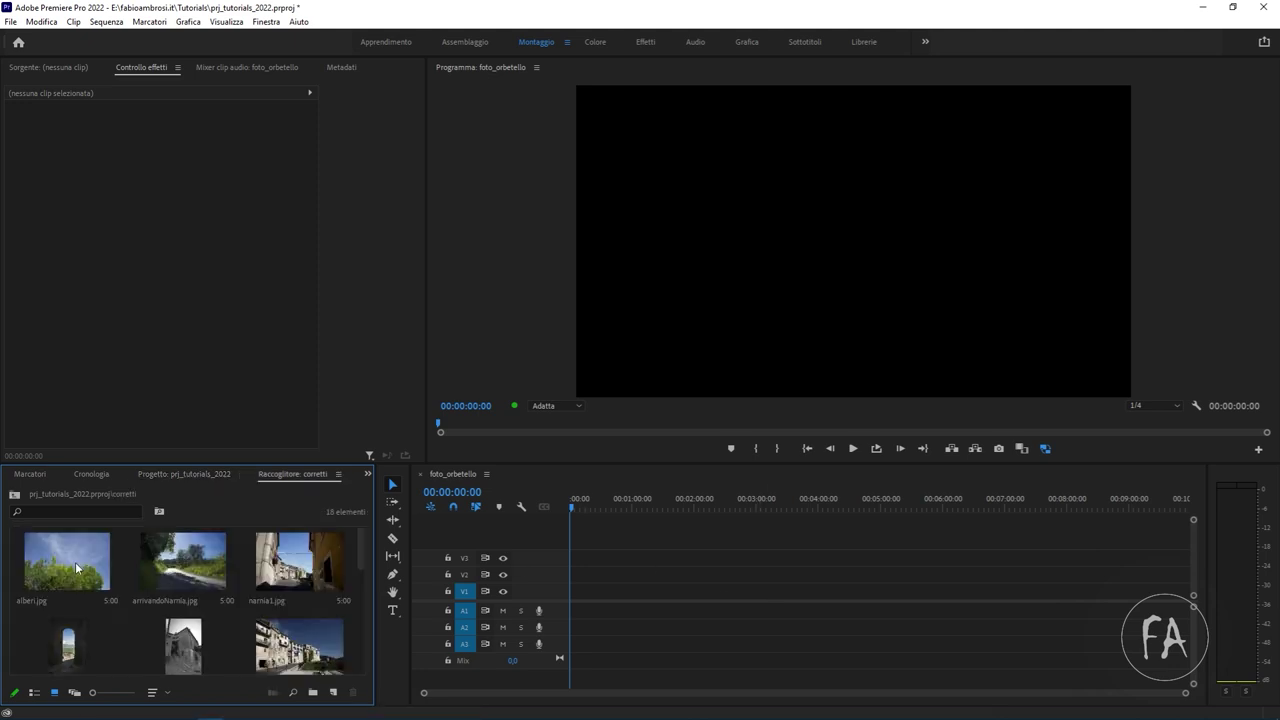
key(ctrl+a)
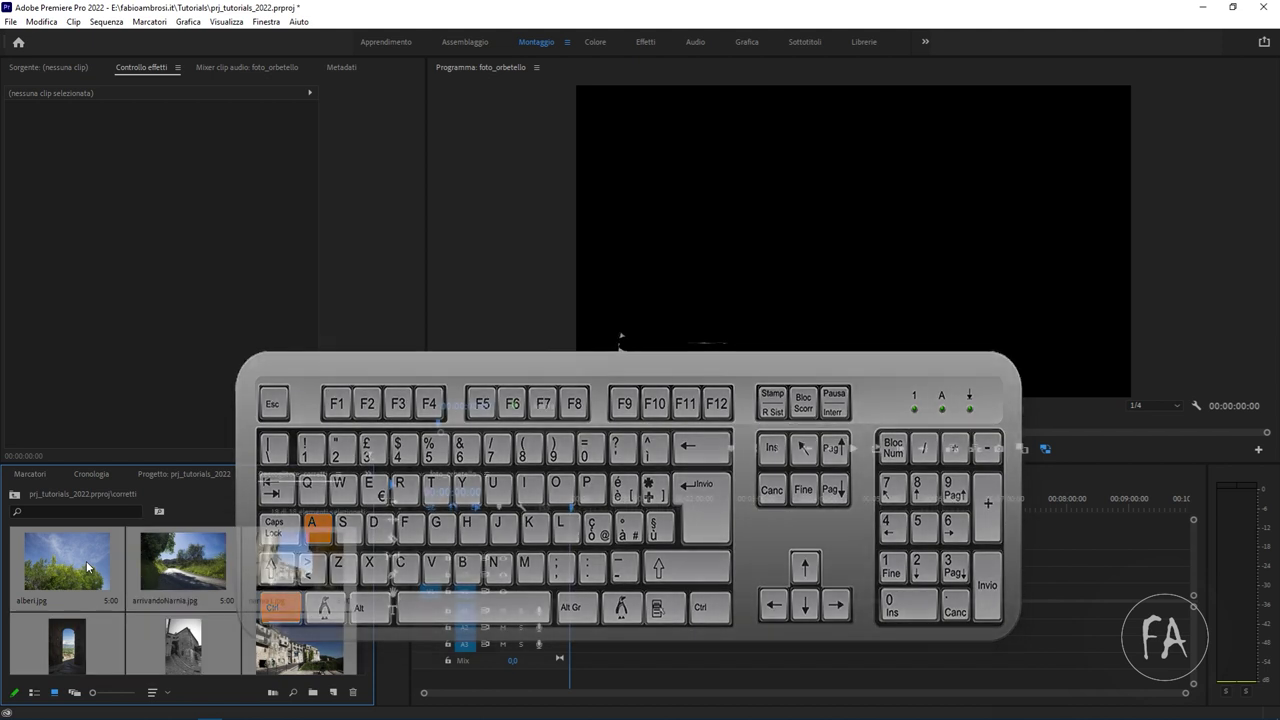
mouse_move(87, 567)
mouse_down()
mouse_move(586, 576)
mouse_move(575, 594)
mouse_up()
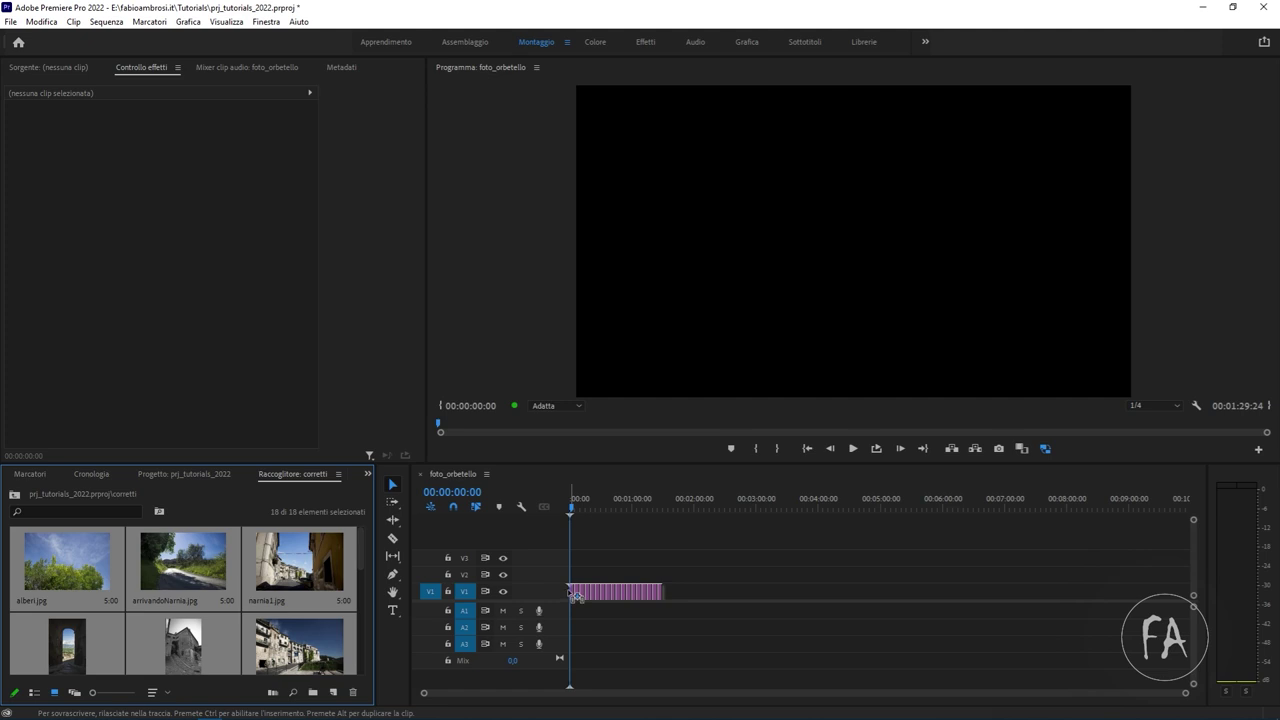
drag(575, 594, 568, 590)
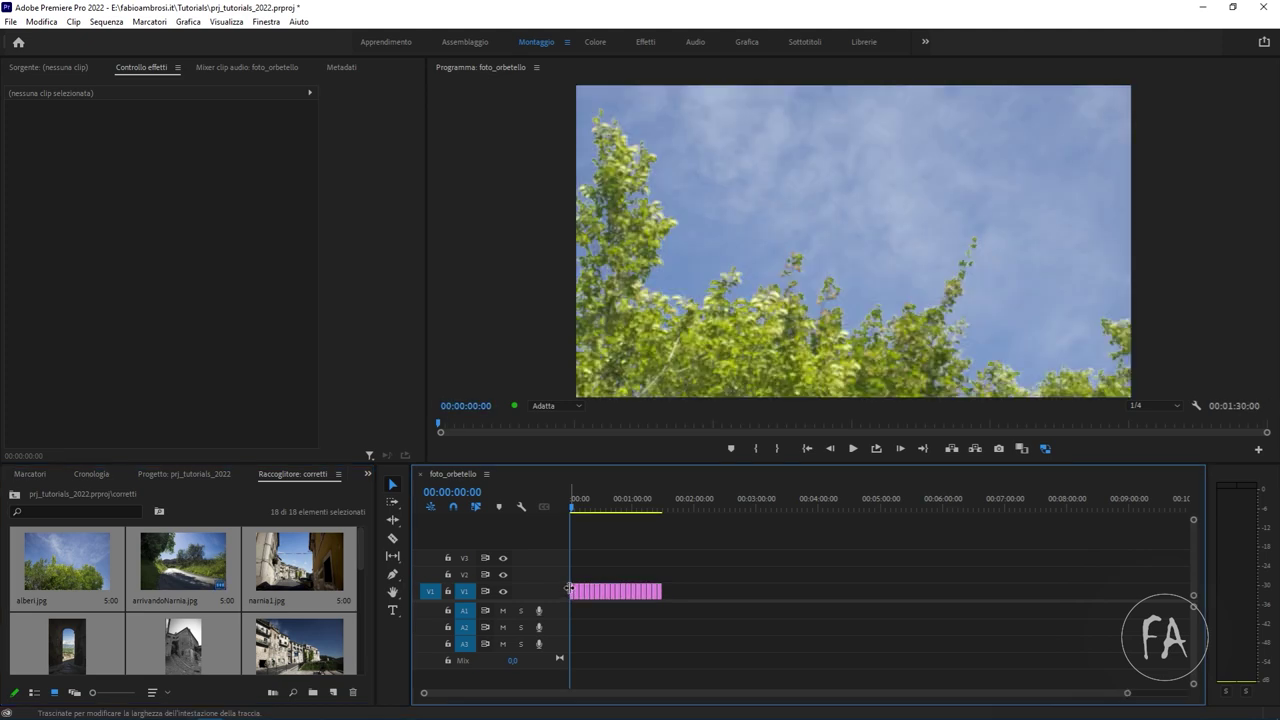
- Fit the whole 1:30 sequence in the timeline view and play the slideshow
key(backslash)
key(space)
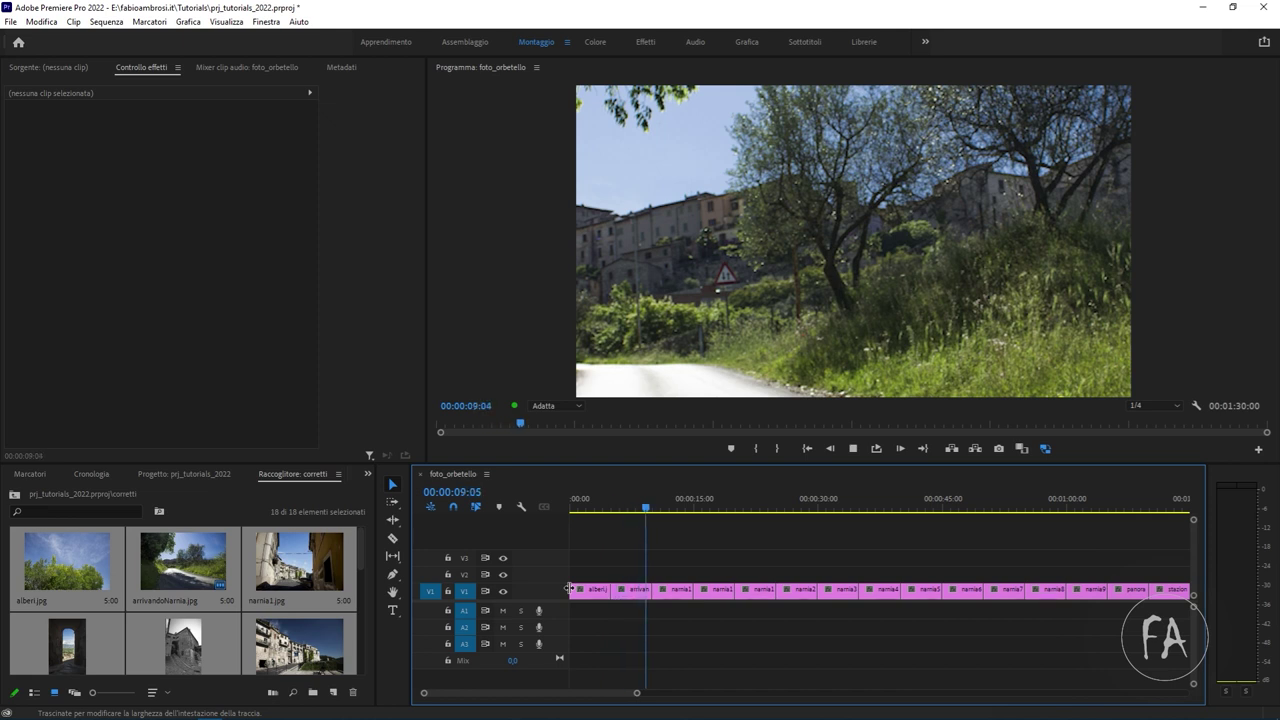
key(minus)
key(space)
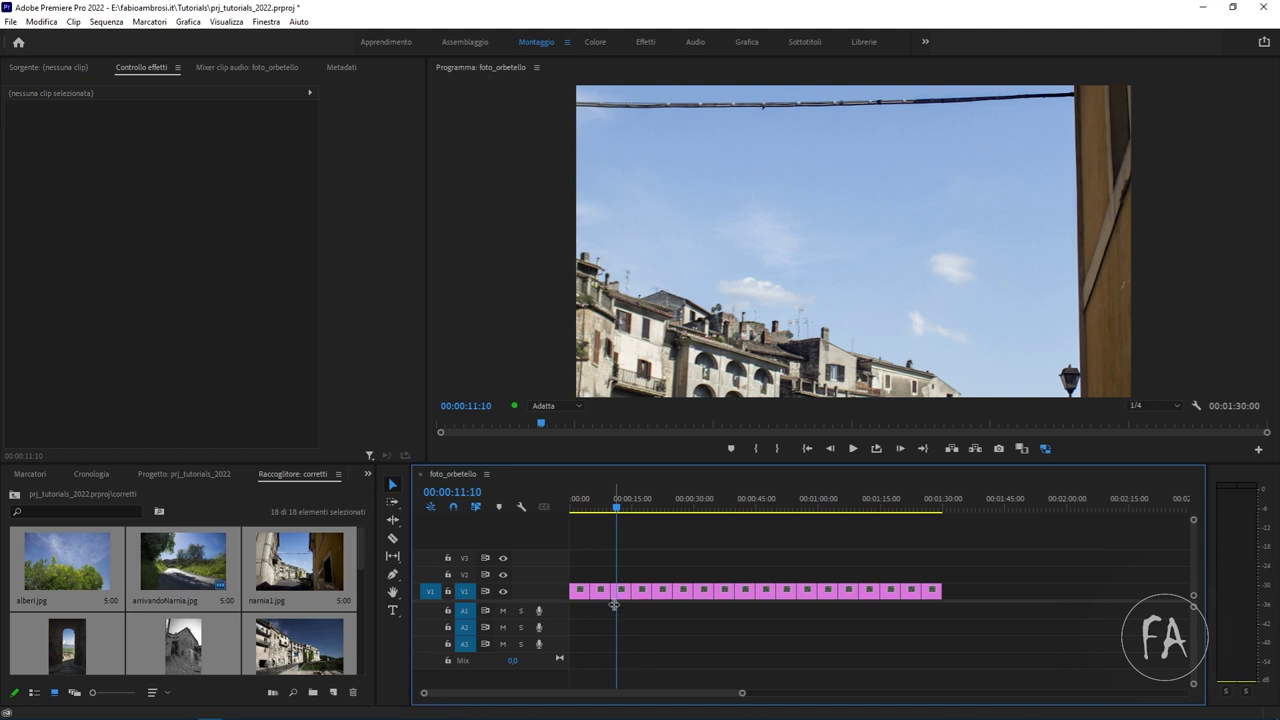
- Reveal narnia1.jpg in the bin and turn on the bin's preview area
right_click(620, 600)
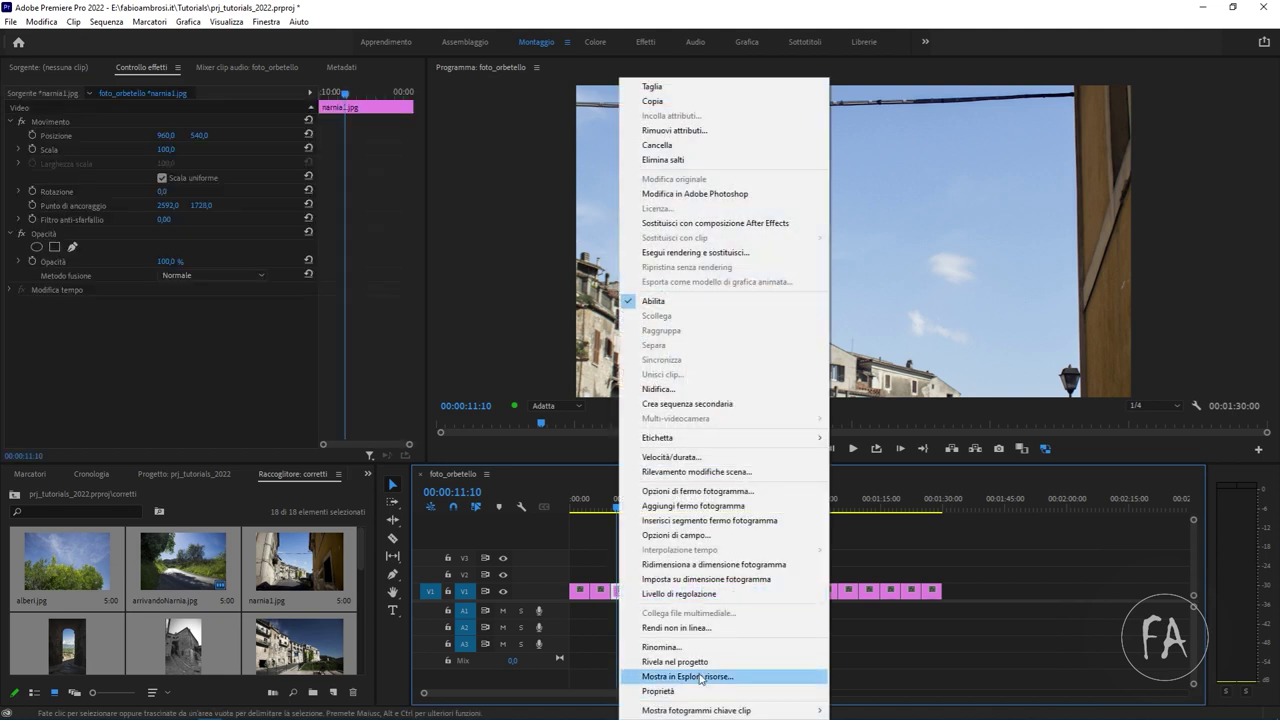
click(711, 662)
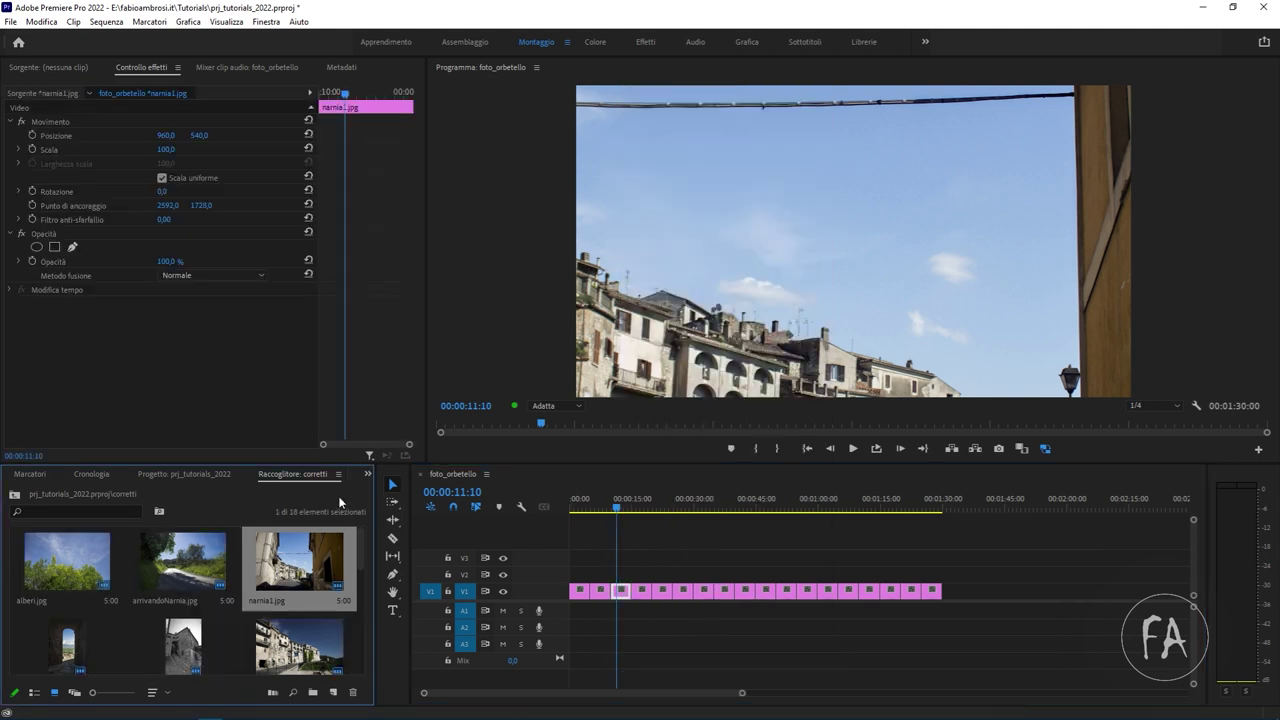
click(365, 476)
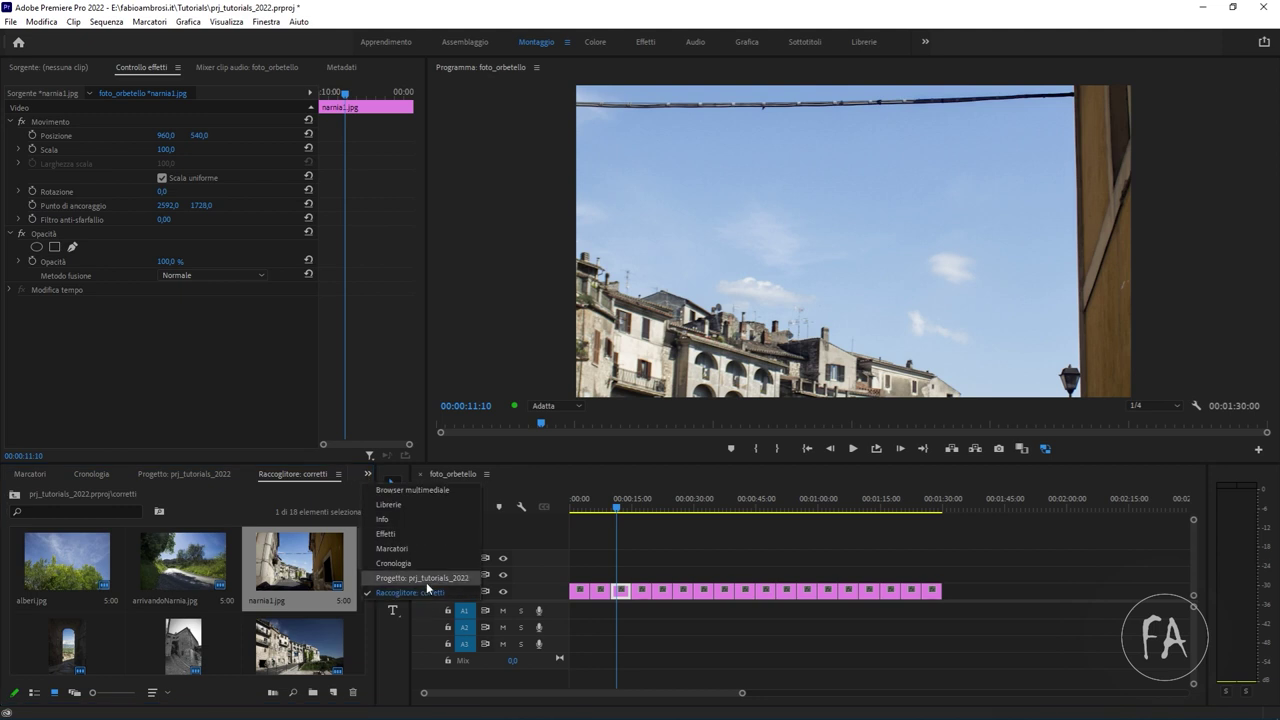
click(320, 475)
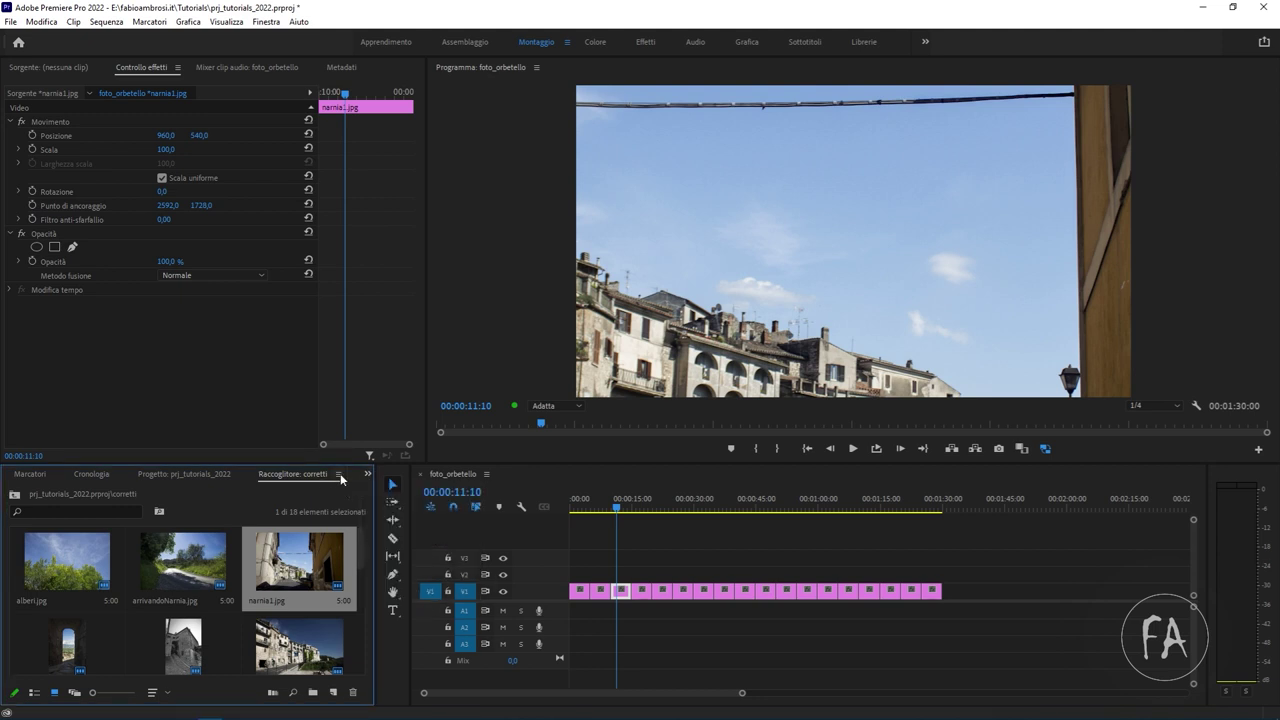
click(338, 474)
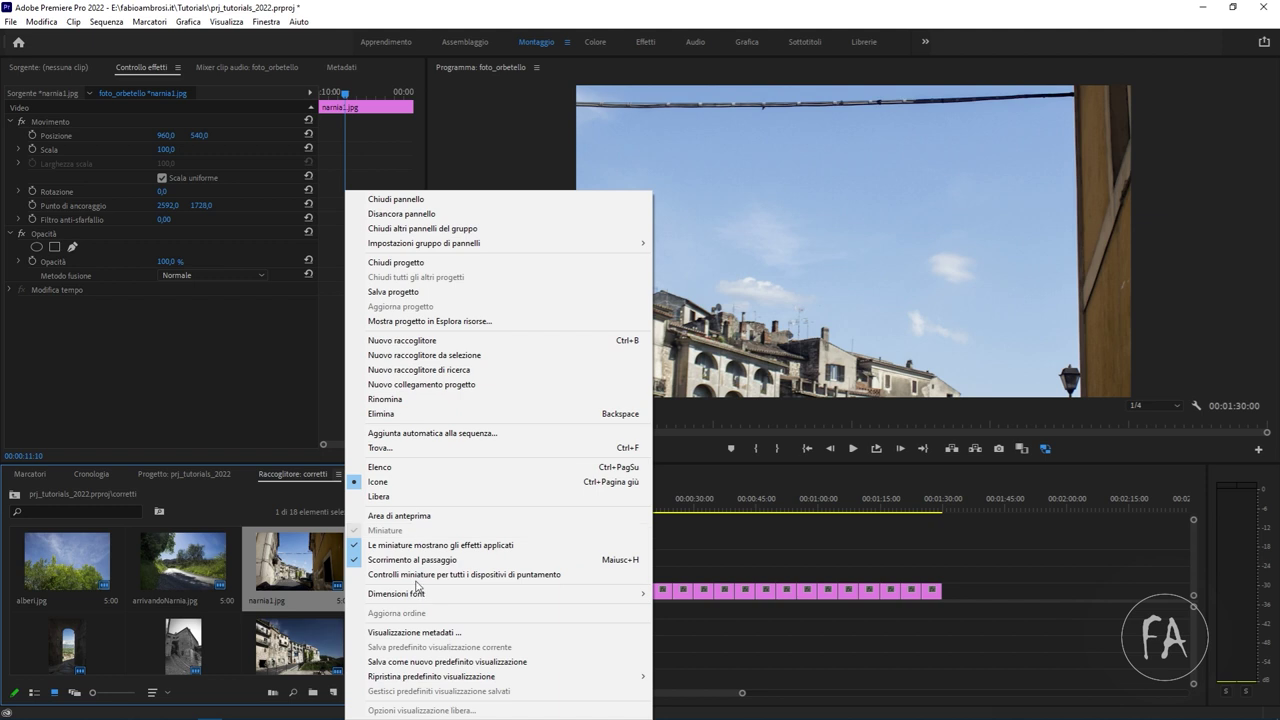
click(415, 516)
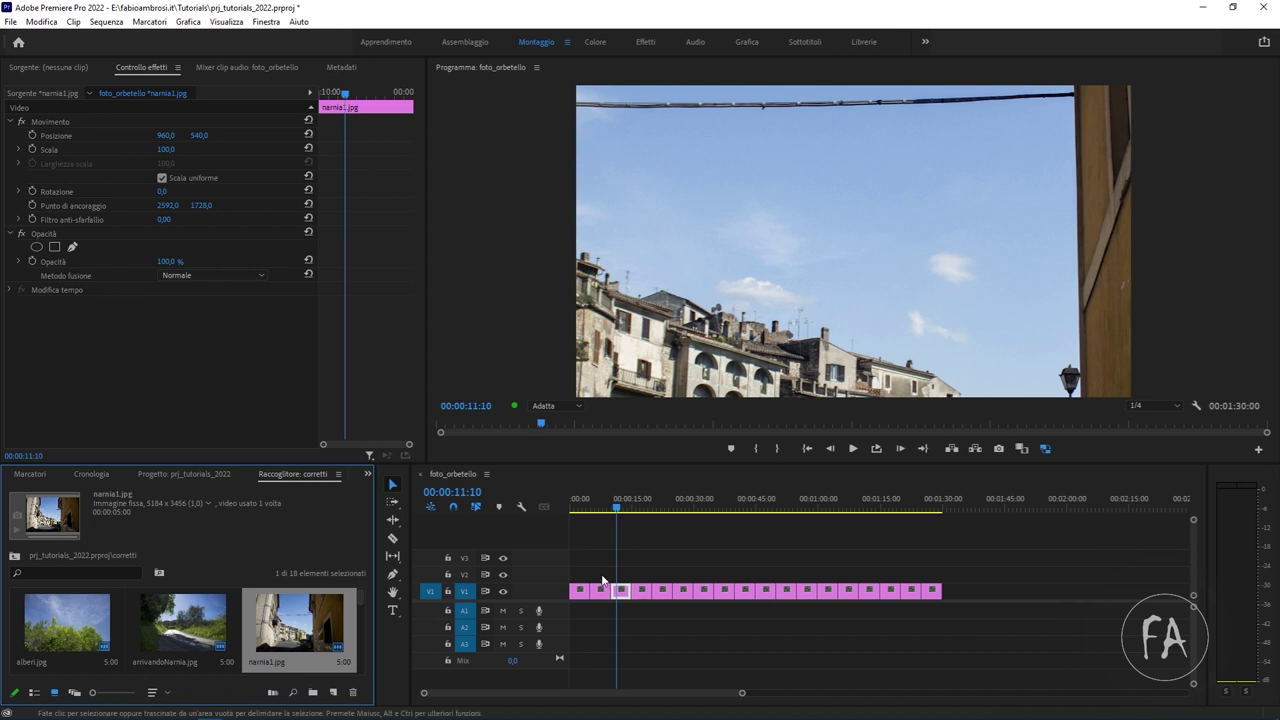
- Try shrinking narnia1.jpg's scale, undo it back to 100, then select all V1 clips
click(621, 590)
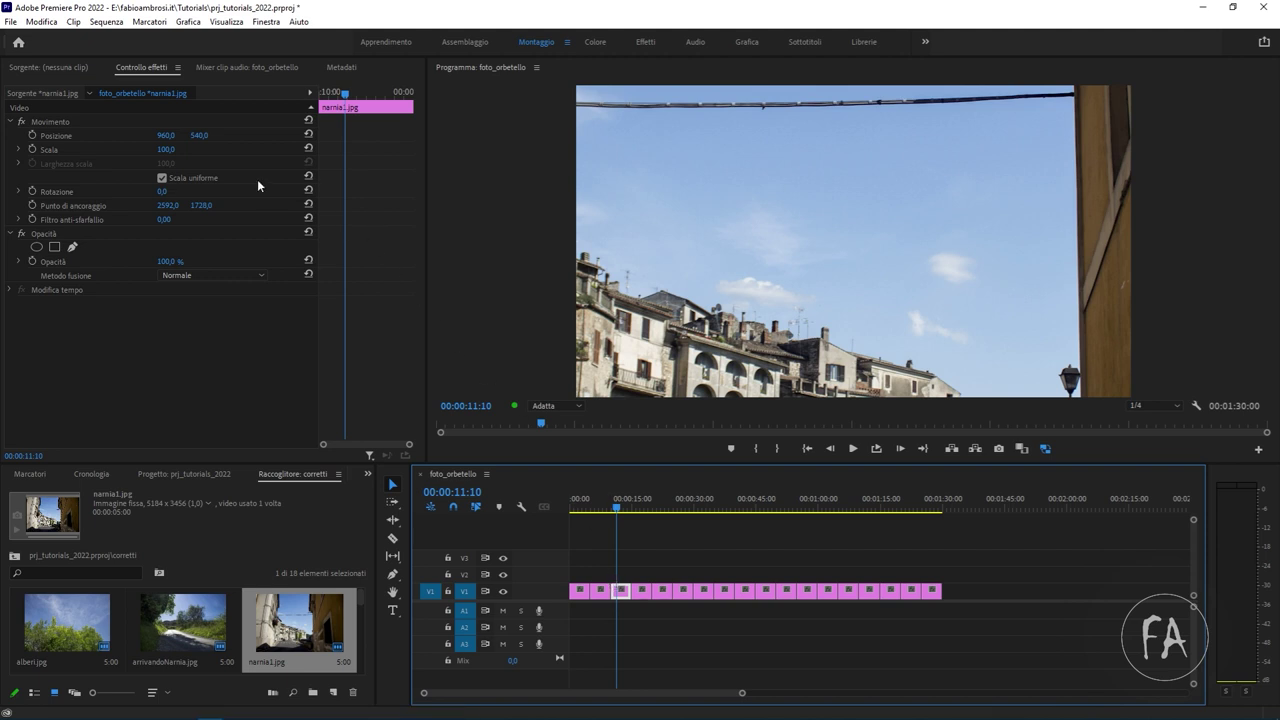
mouse_move(174, 153)
mouse_down()
mouse_move(105, 153)
mouse_move(190, 149)
mouse_up()
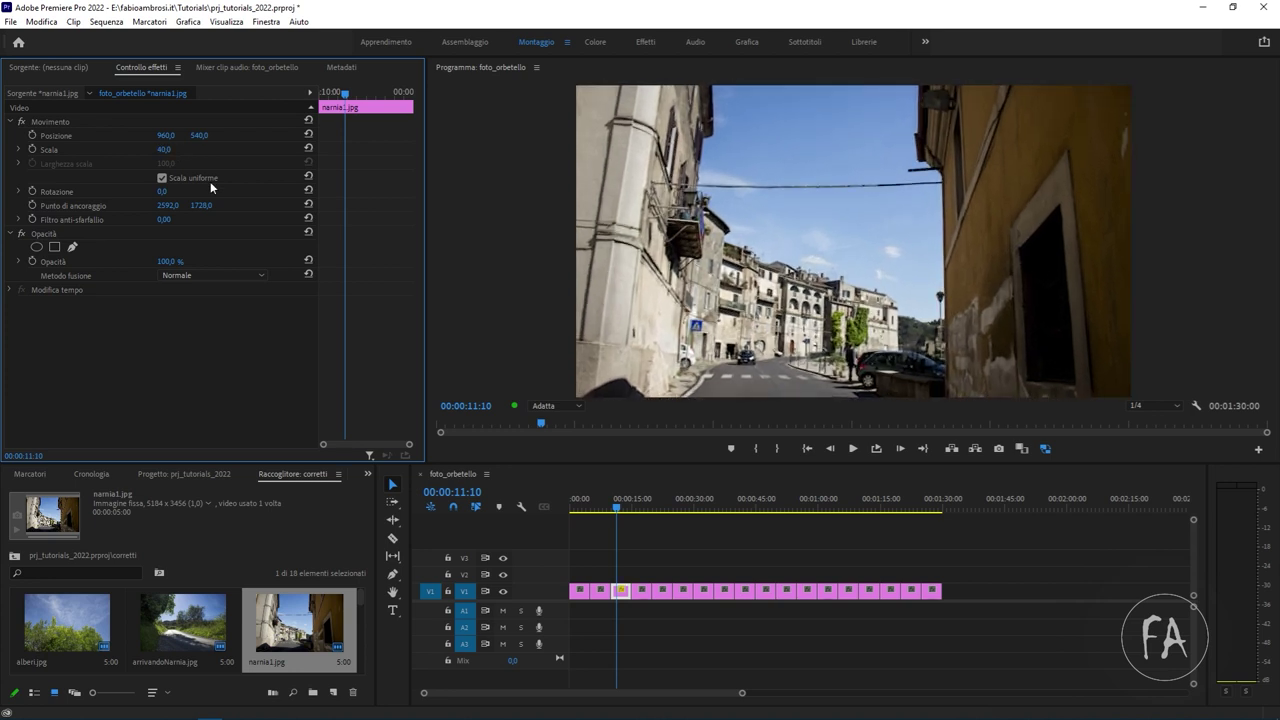
key(ctrl+z)
key(ctrl+z)
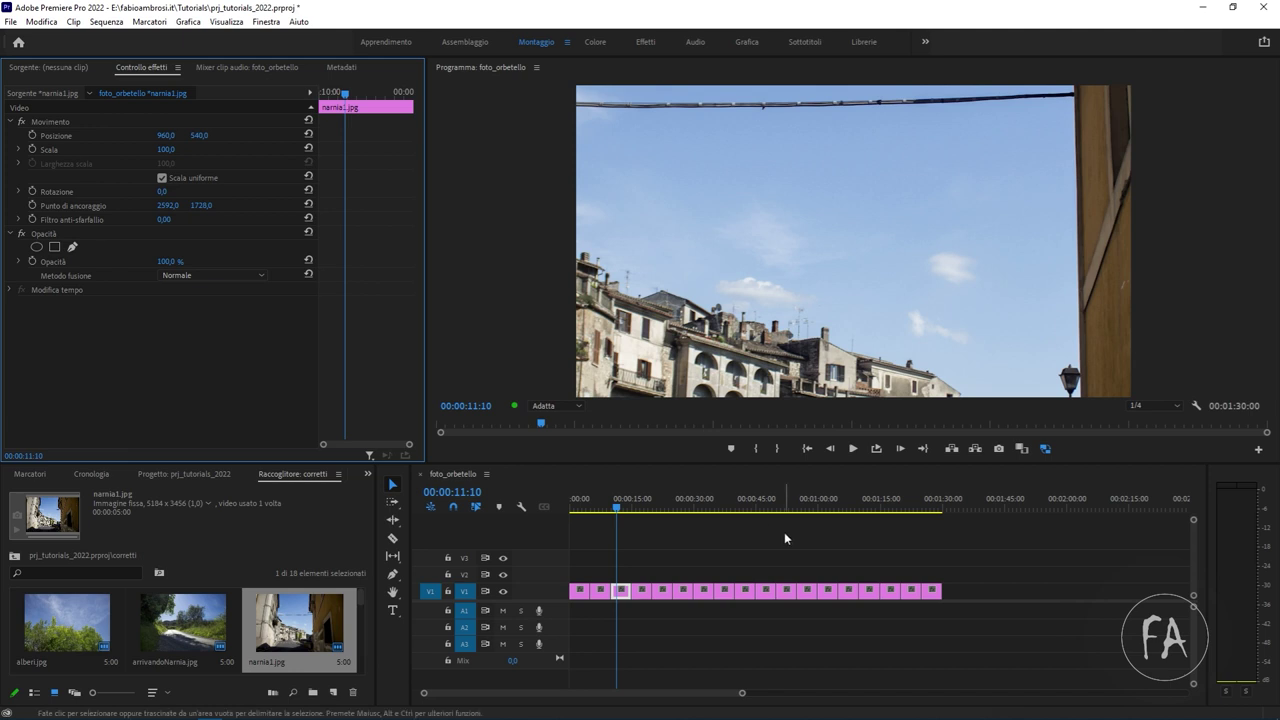
drag(1018, 560, 595, 608)
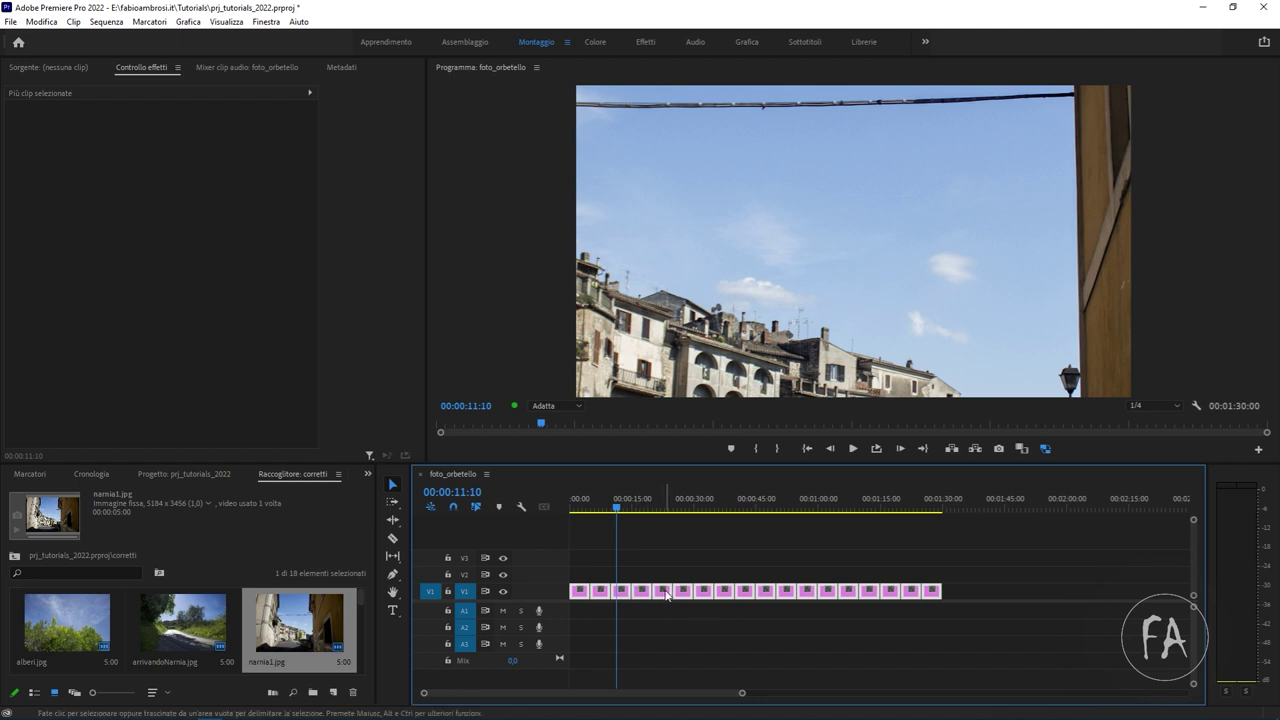
- Set all selected photos to frame size and scrub through the later photos
right_click(667, 596)
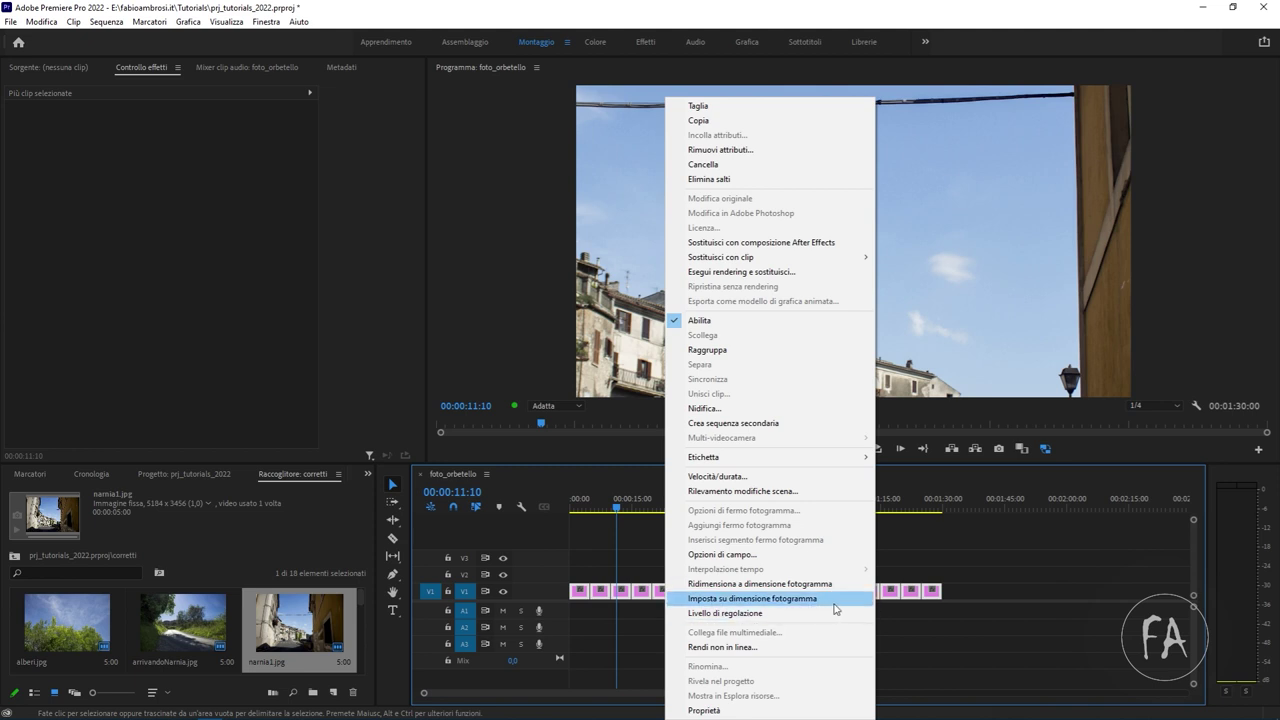
click(834, 600)
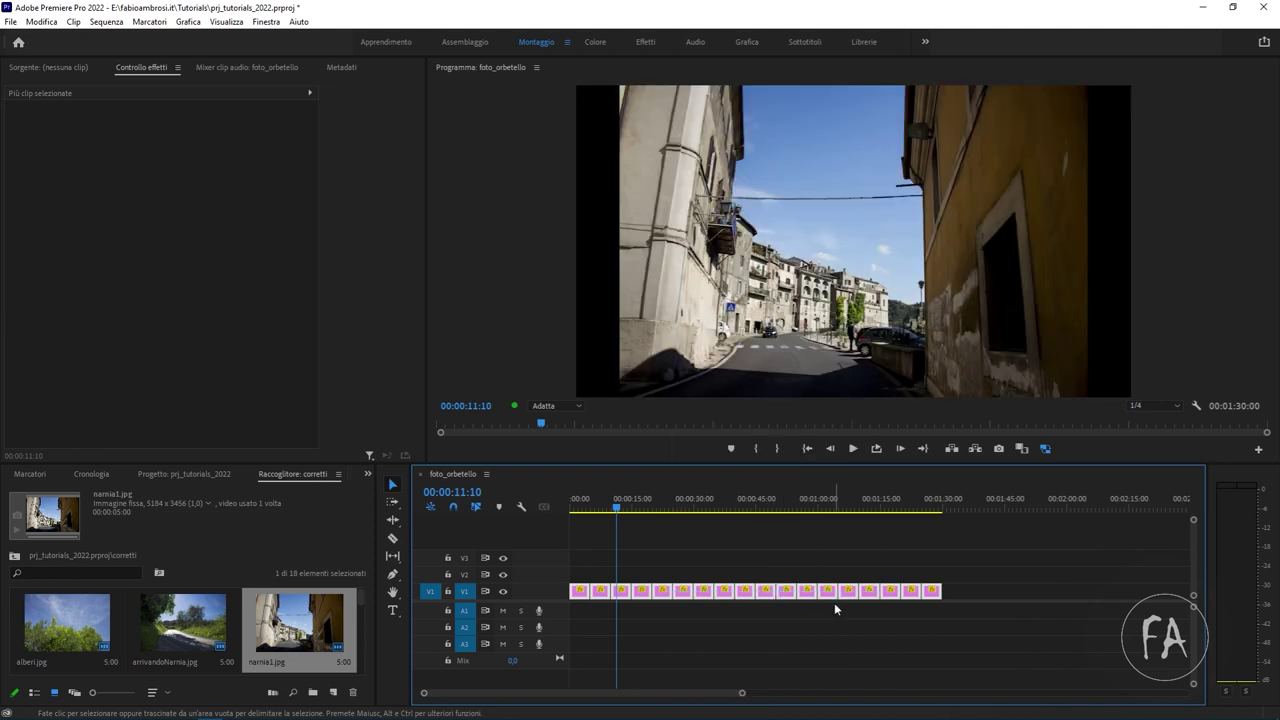
mouse_move(665, 507)
mouse_down()
mouse_move(904, 512)
mouse_move(633, 516)
mouse_up()
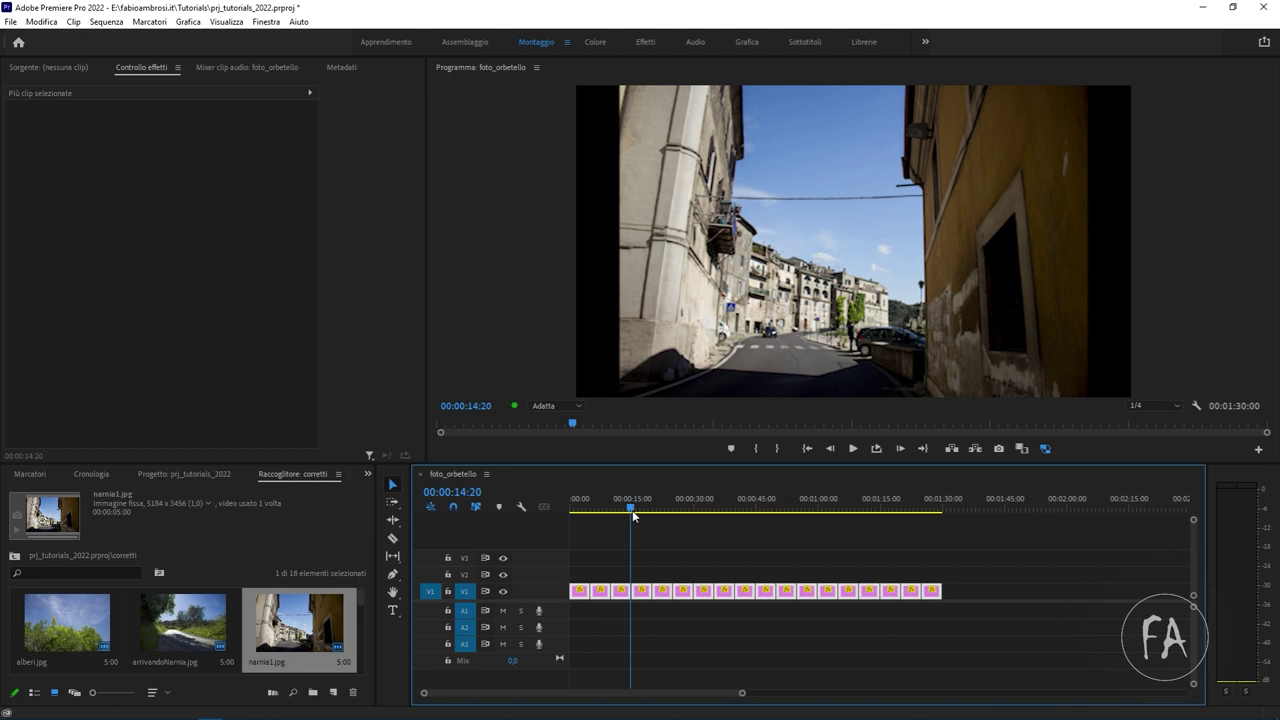
drag(633, 516, 626, 508)
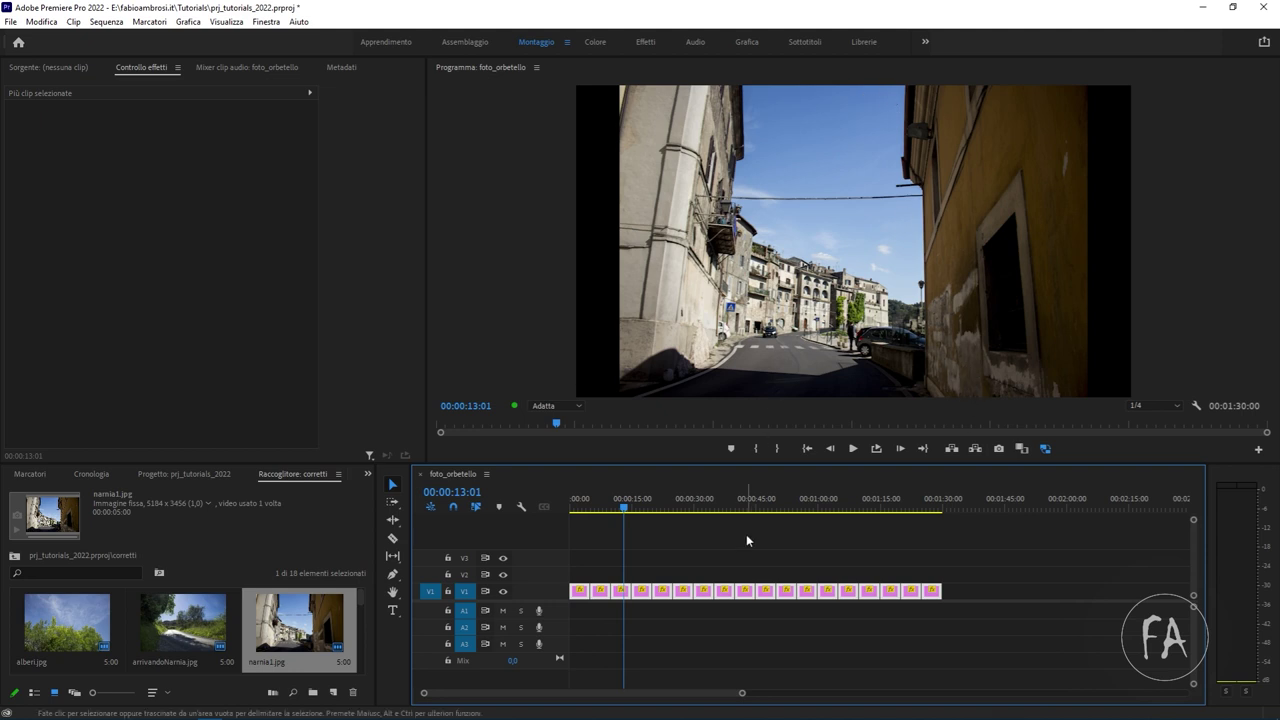
- Check narnia1.jpg's scale in Effect Controls, then preview a later photo
click(621, 591)
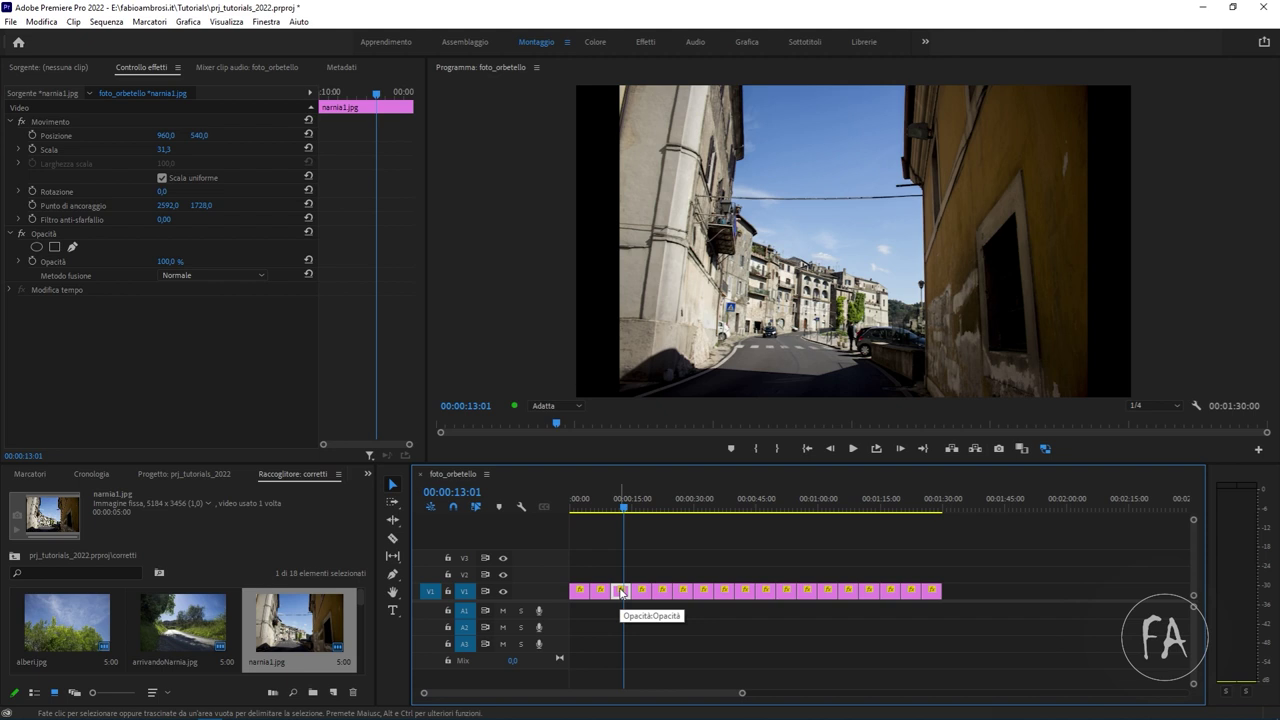
mouse_move(167, 150)
mouse_down()
mouse_move(185, 150)
mouse_move(165, 150)
mouse_up()
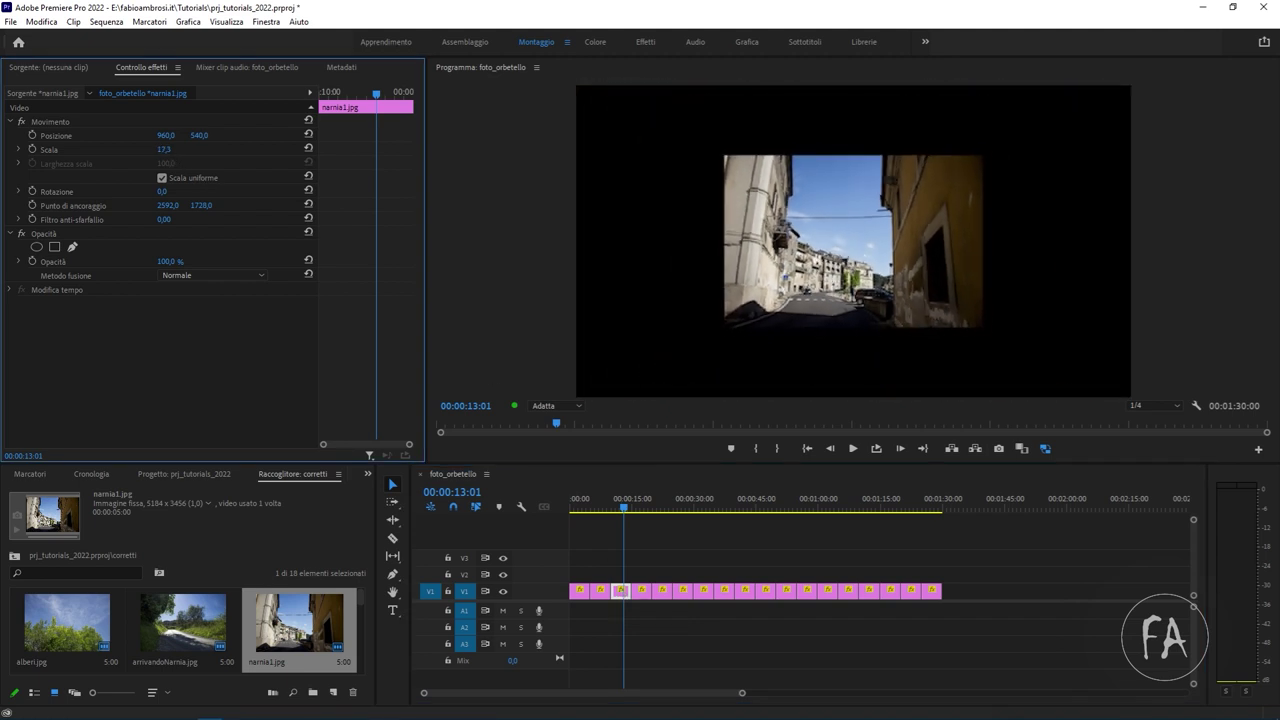
click(752, 551)
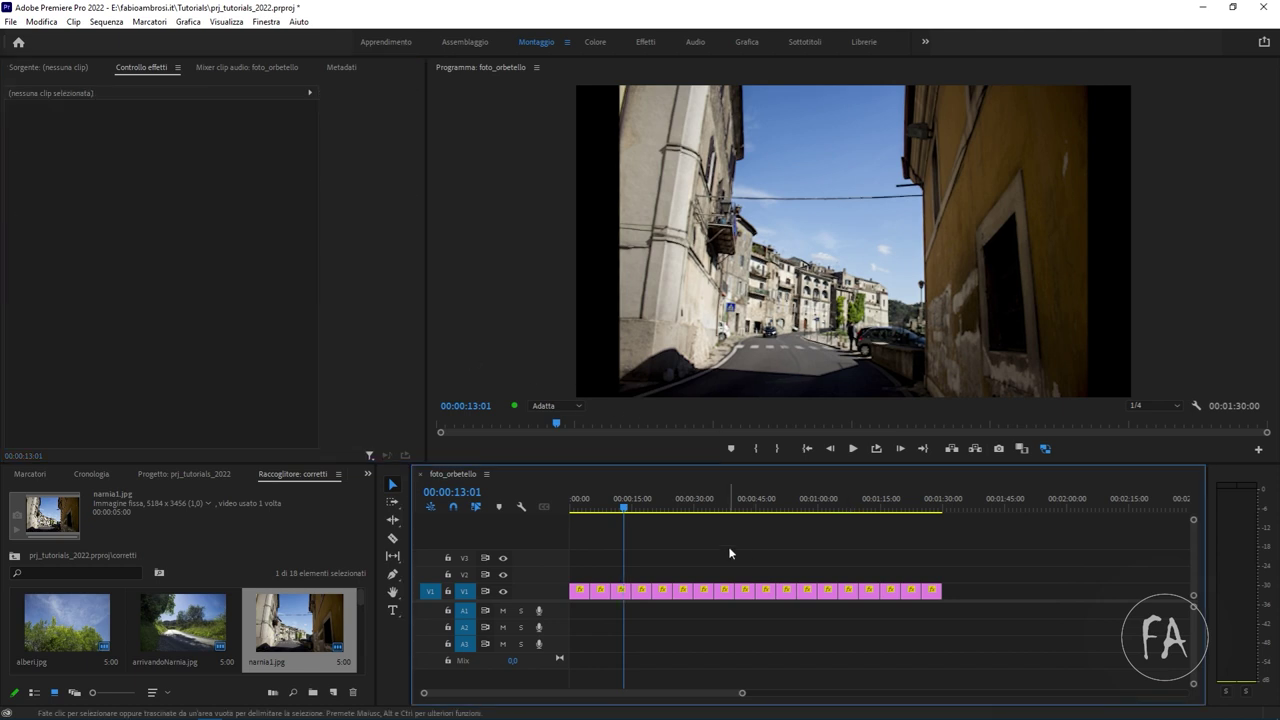
mouse_move(674, 512)
mouse_down()
mouse_move(928, 508)
mouse_move(588, 480)
mouse_up()
- In the Effects panel's Dissolvenza group, set Dissolvenza incrociata as the default transition
click(367, 475)
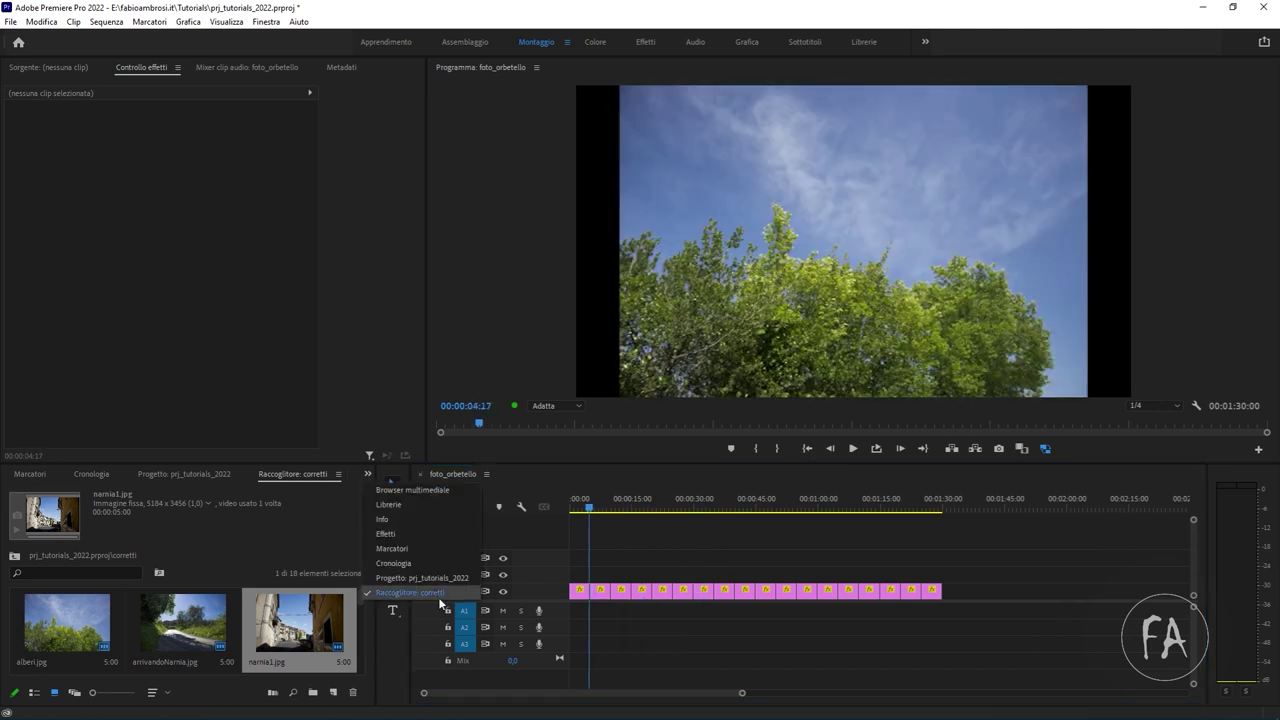
click(428, 538)
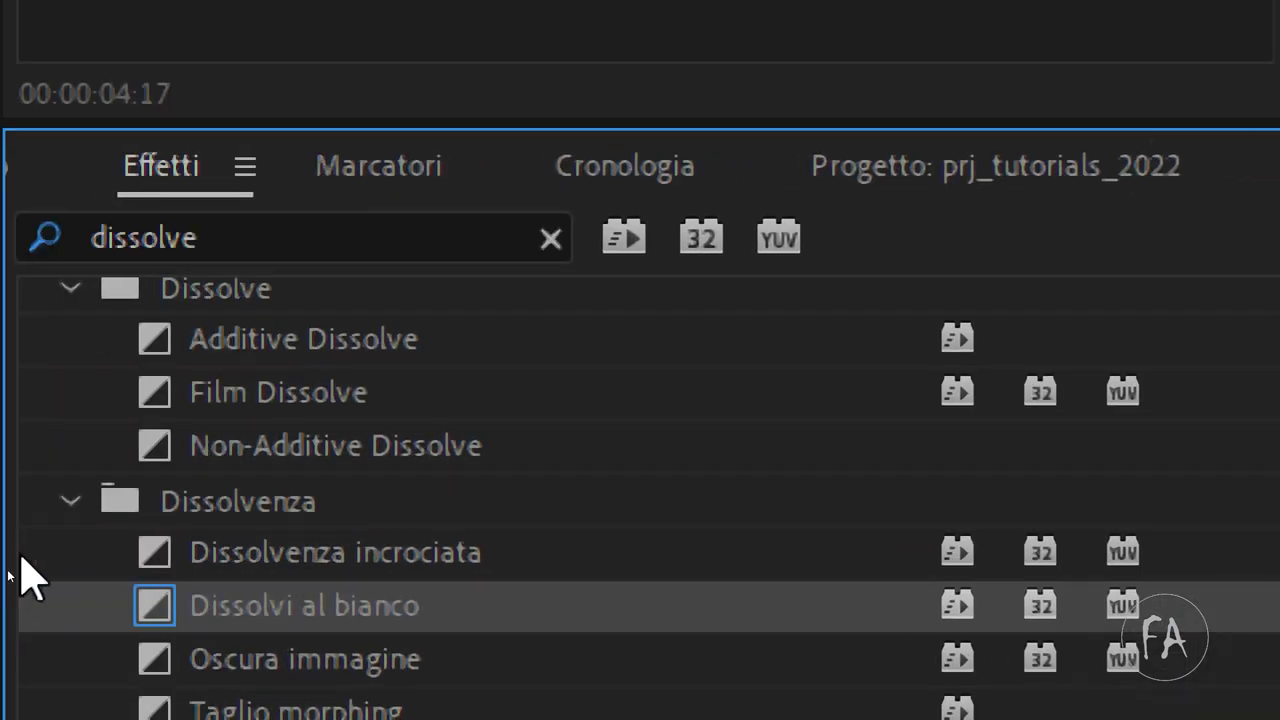
click(233, 502)
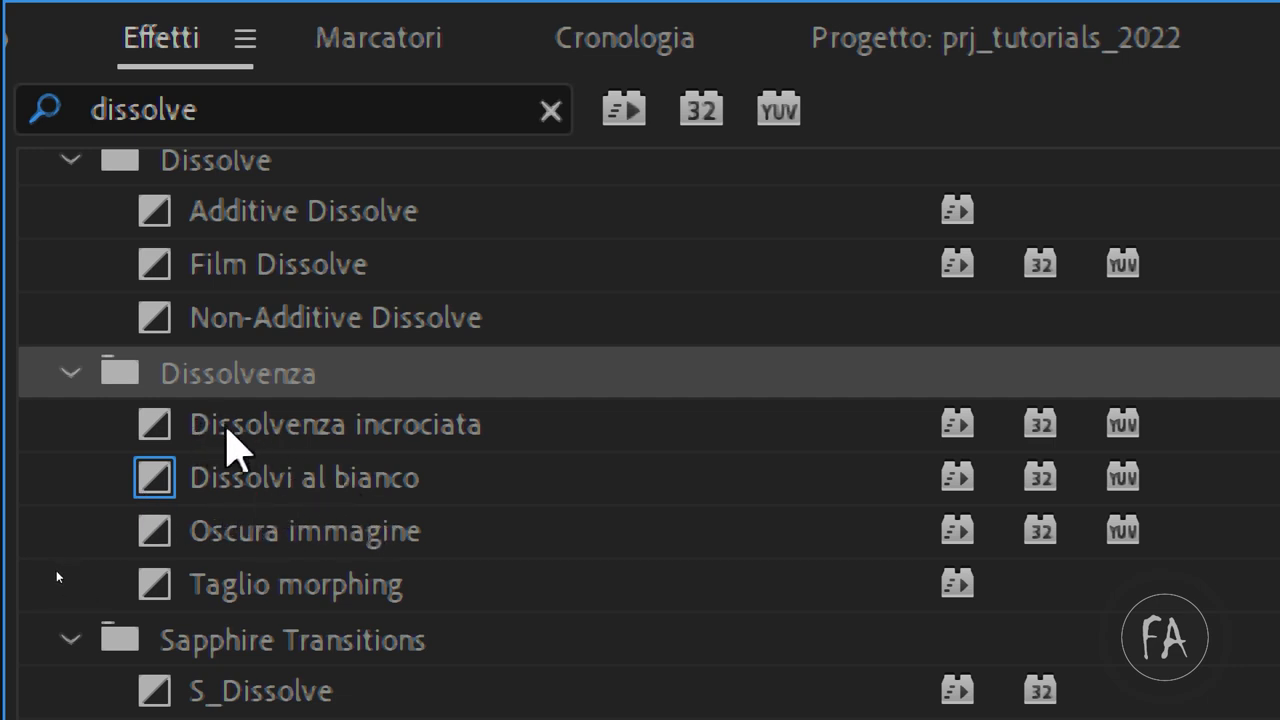
click(329, 421)
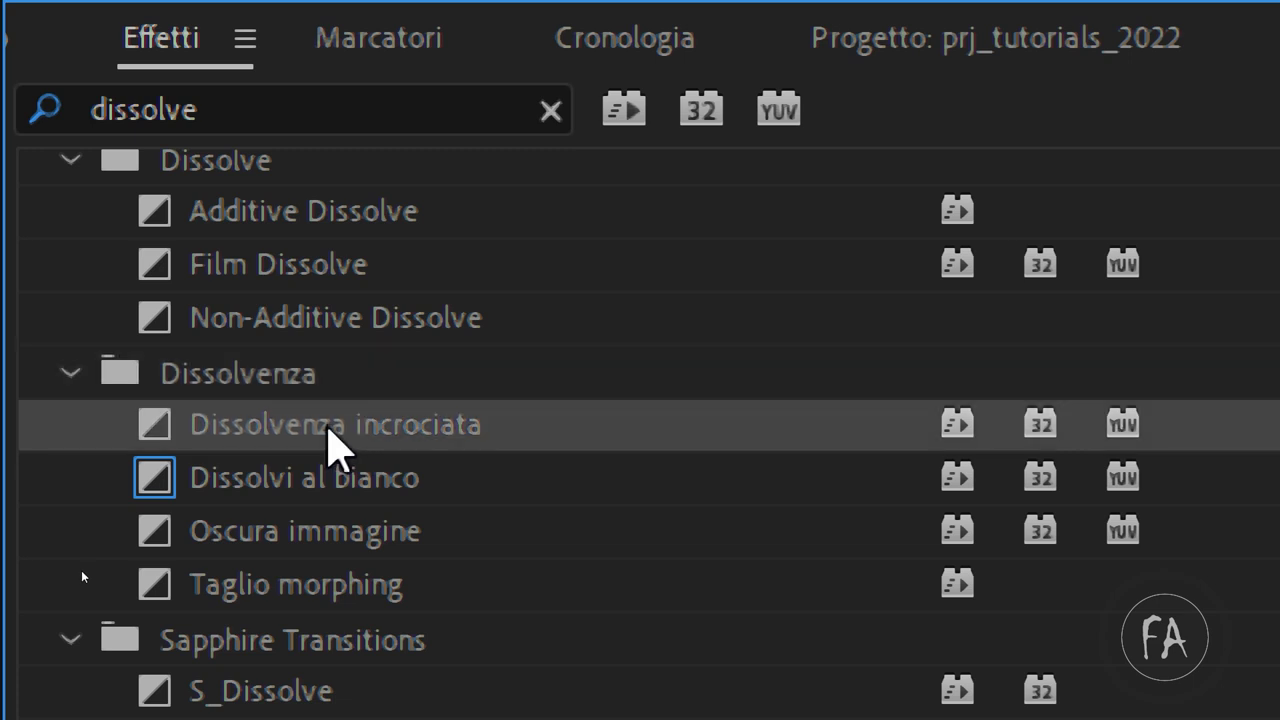
right_click(322, 426)
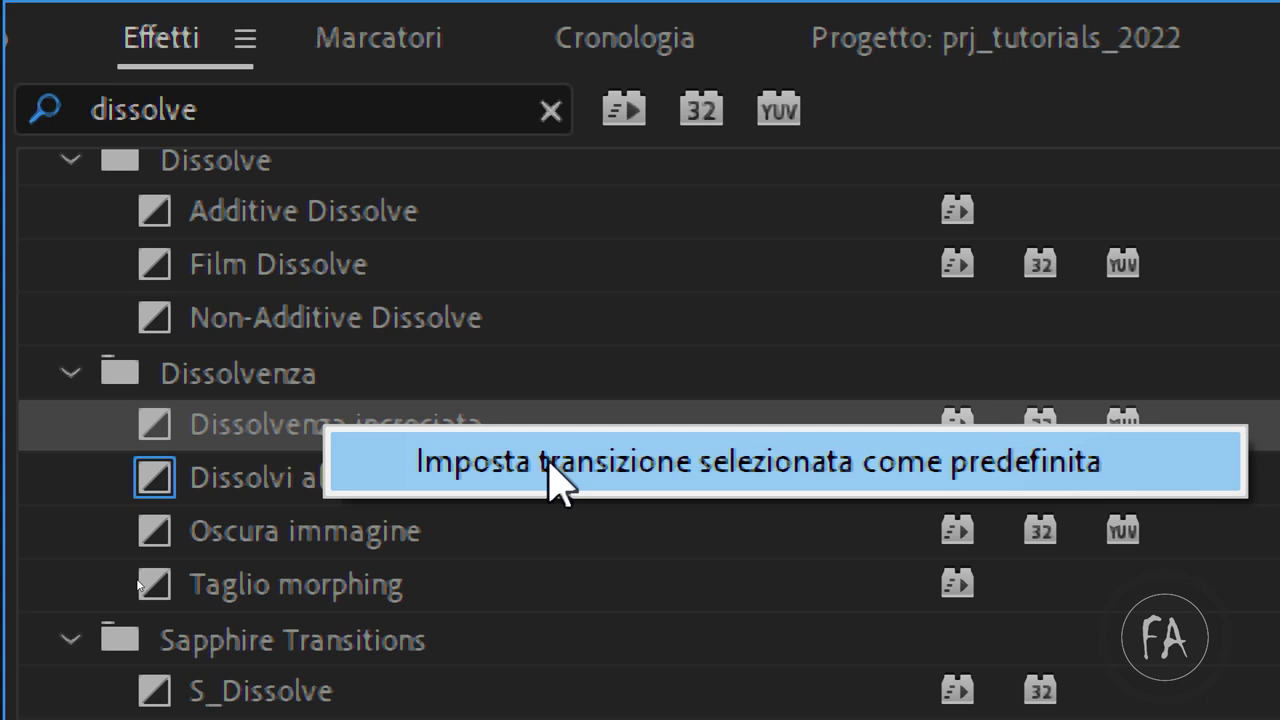
click(548, 470)
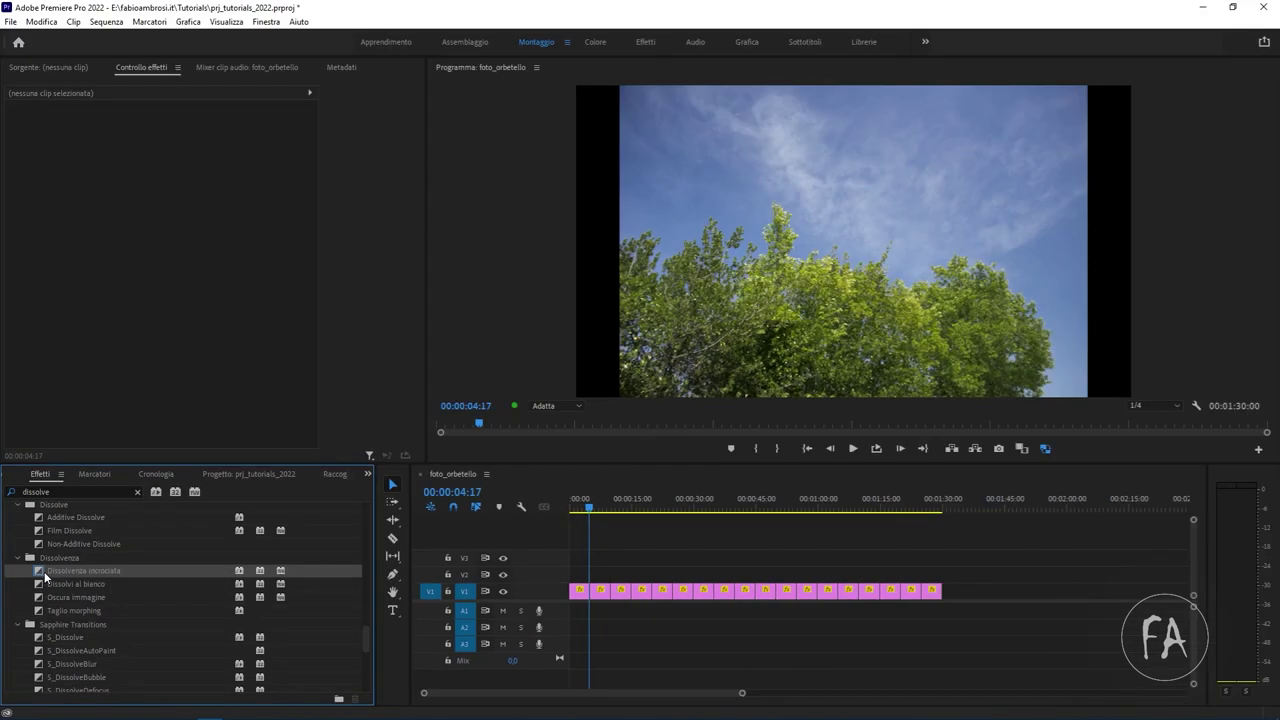
- Add the default cross dissolve between all photos, play from the start, and show the Project panel
drag(993, 577, 566, 625)
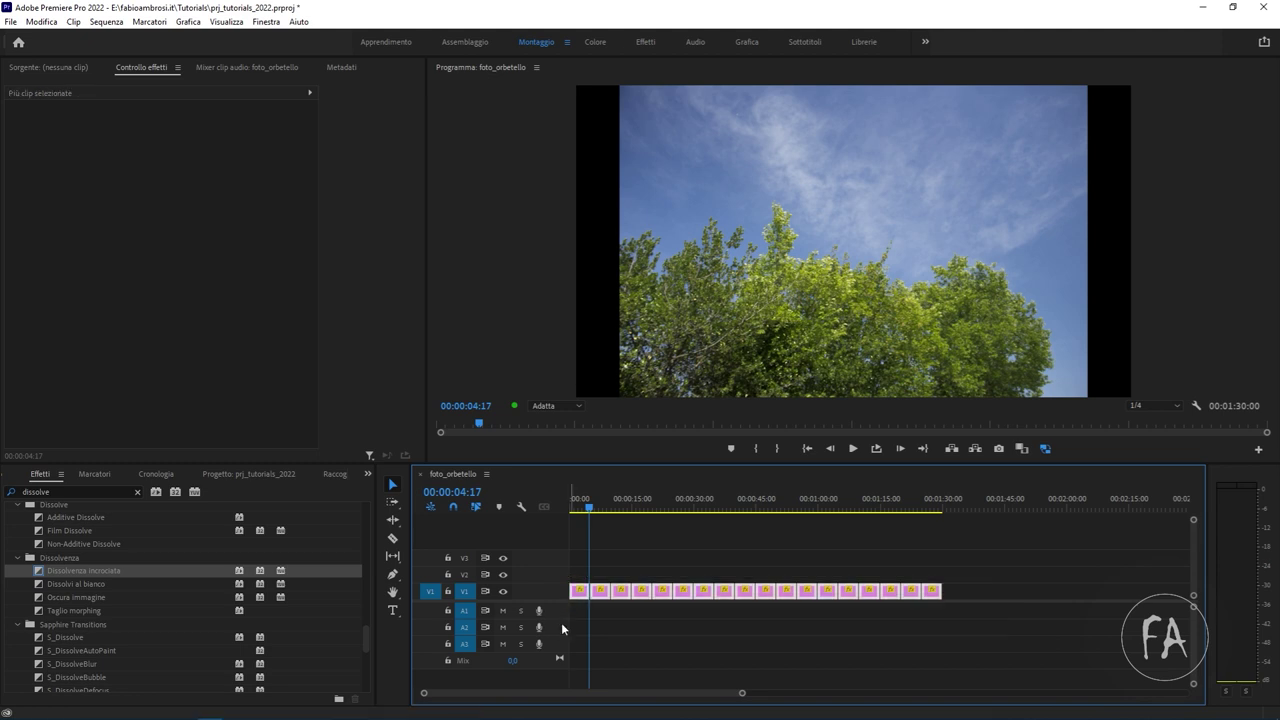
key(ctrl+d)
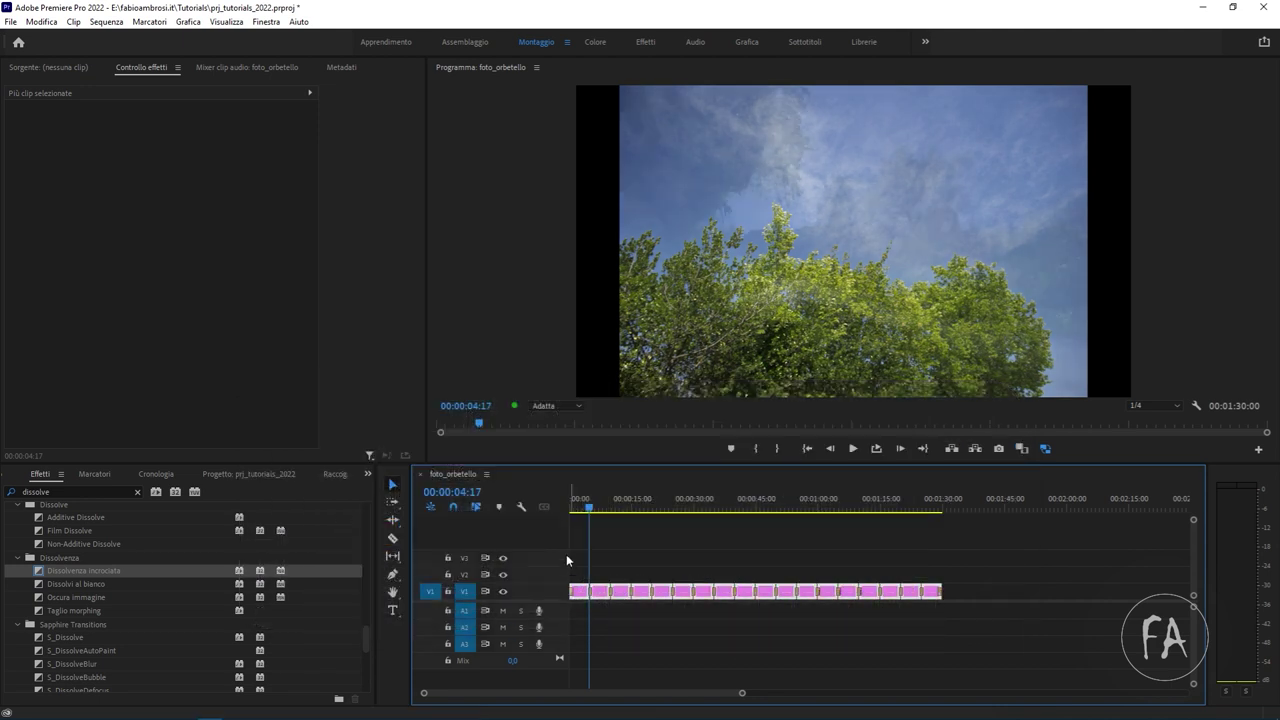
key(Home)
key(space)
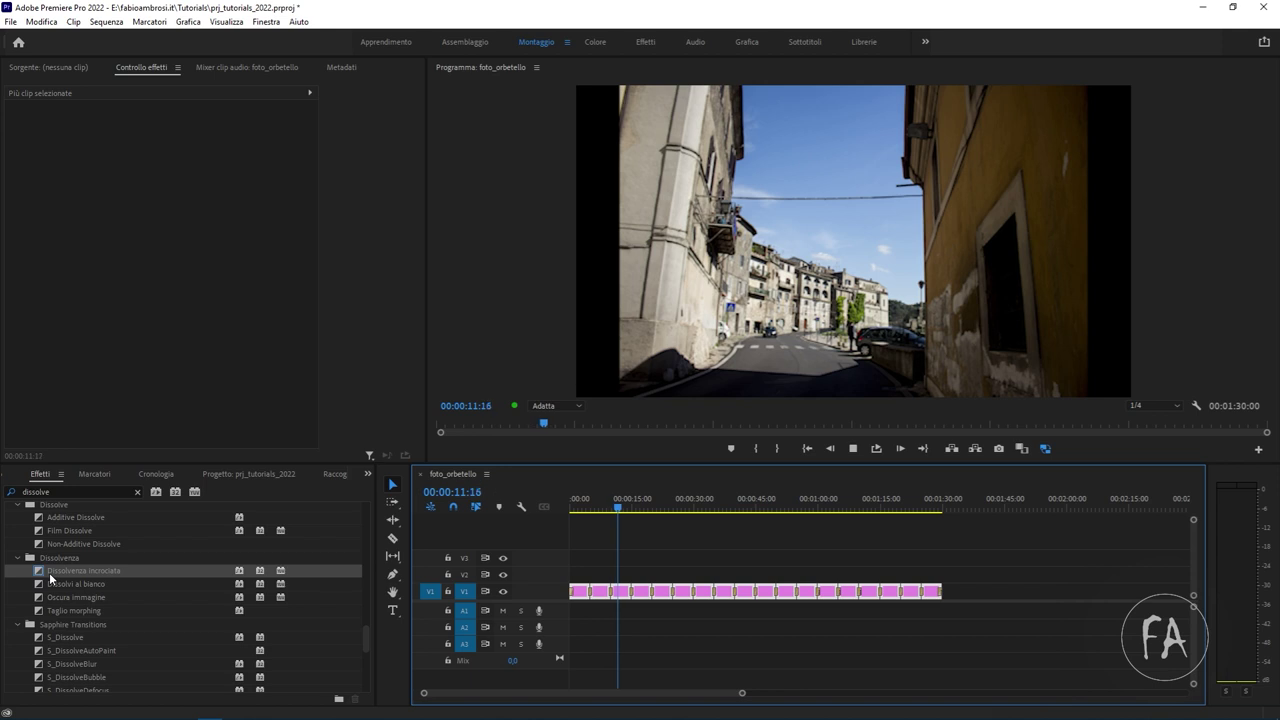
click(367, 473)
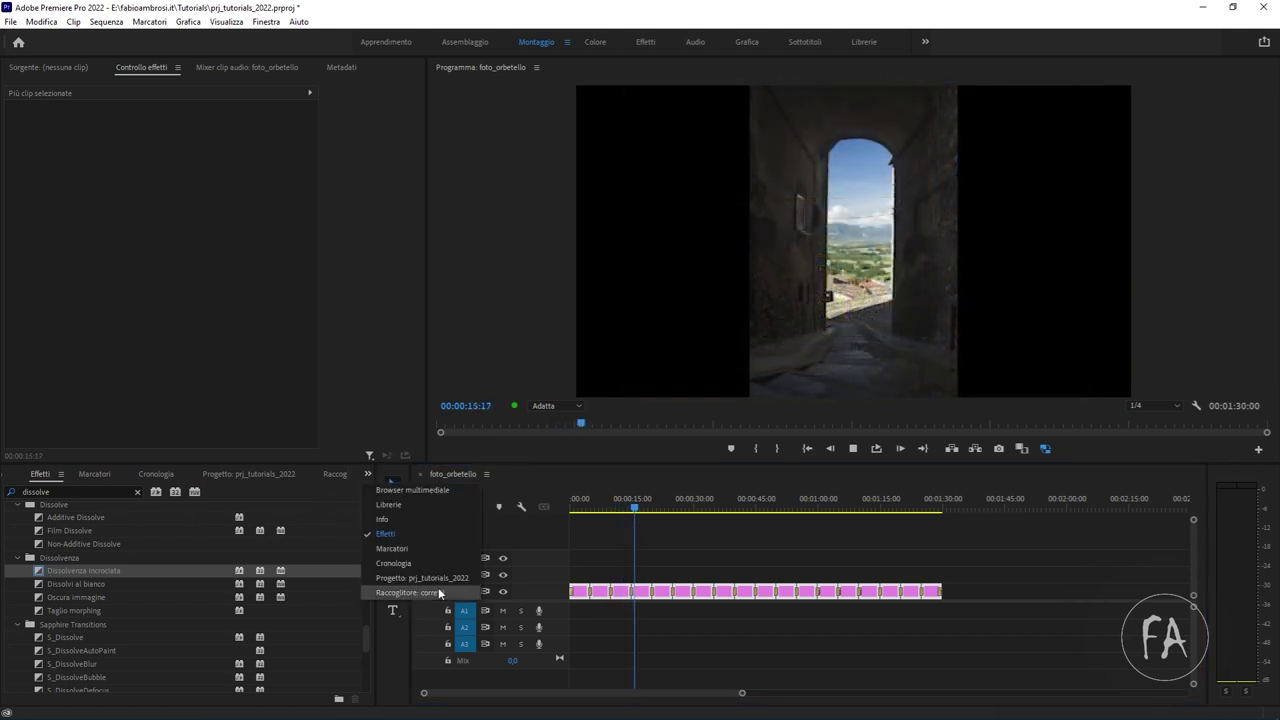
click(422, 578)
- Browse to Editing (E:) > Anomalie - l'Italia occulta > sountrack and import angoscia.wav
double_click(266, 634)
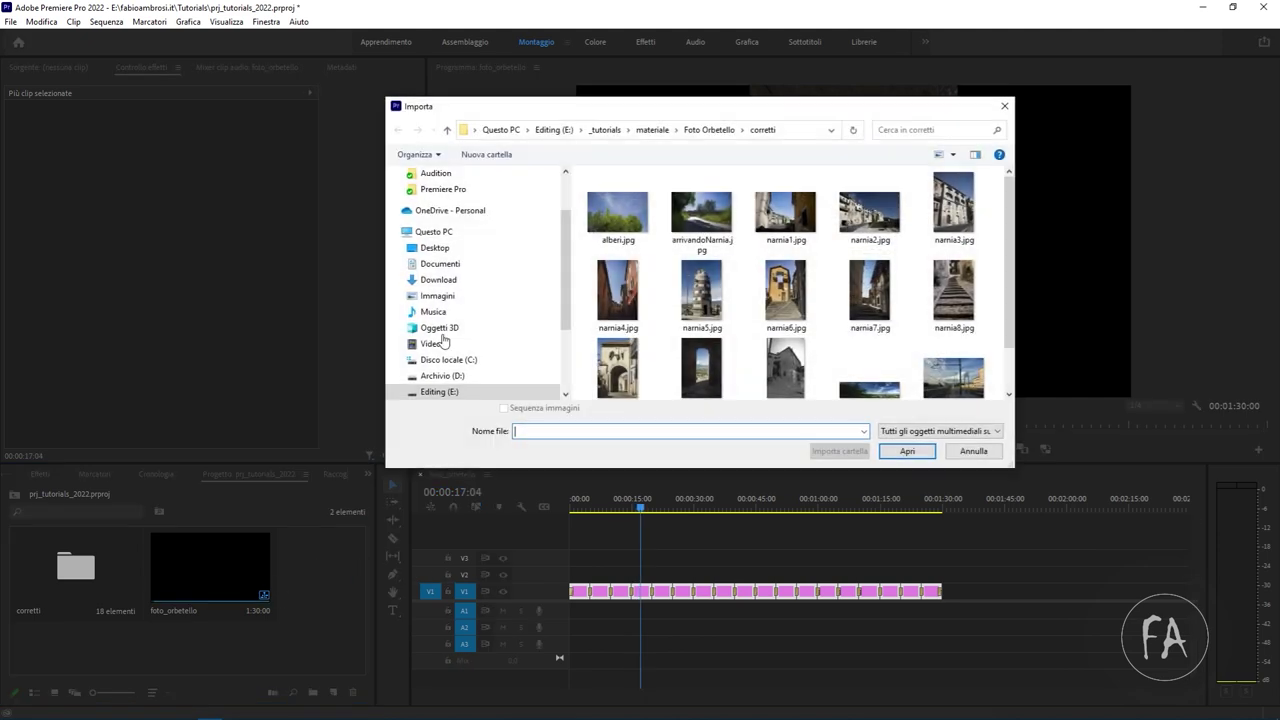
click(605, 130)
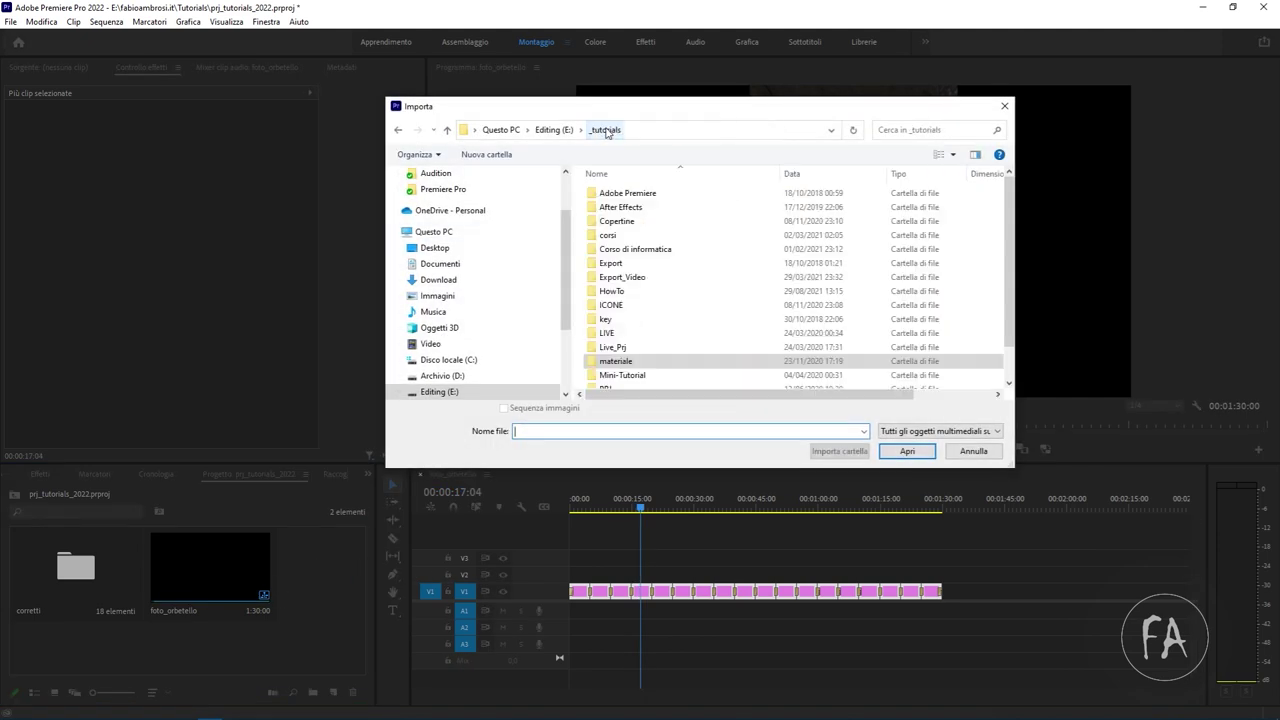
click(554, 130)
double_click(665, 207)
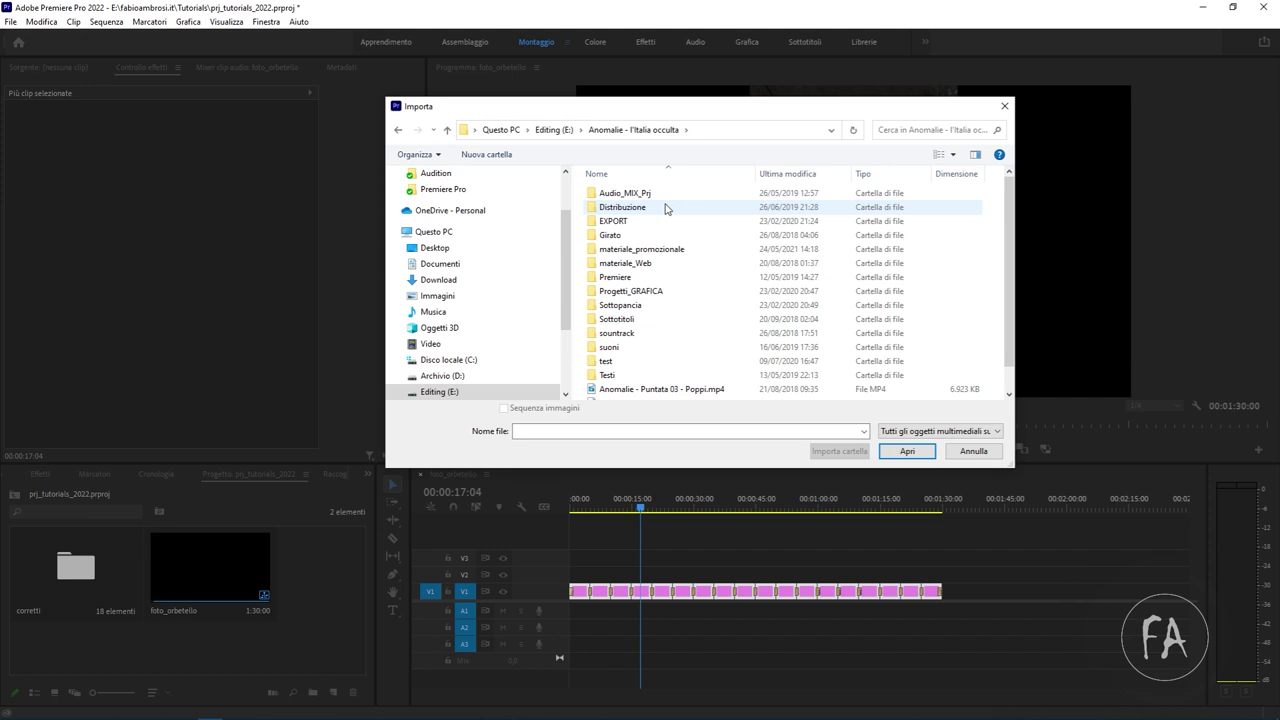
double_click(706, 319)
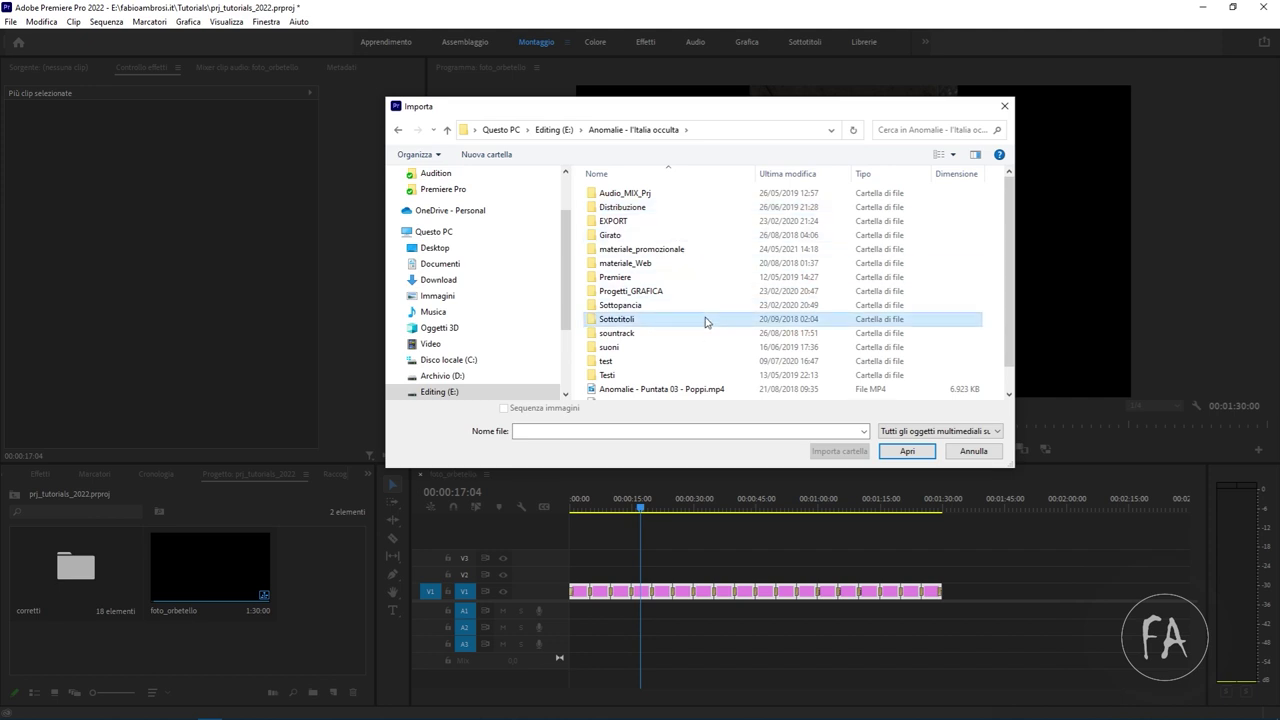
click(659, 130)
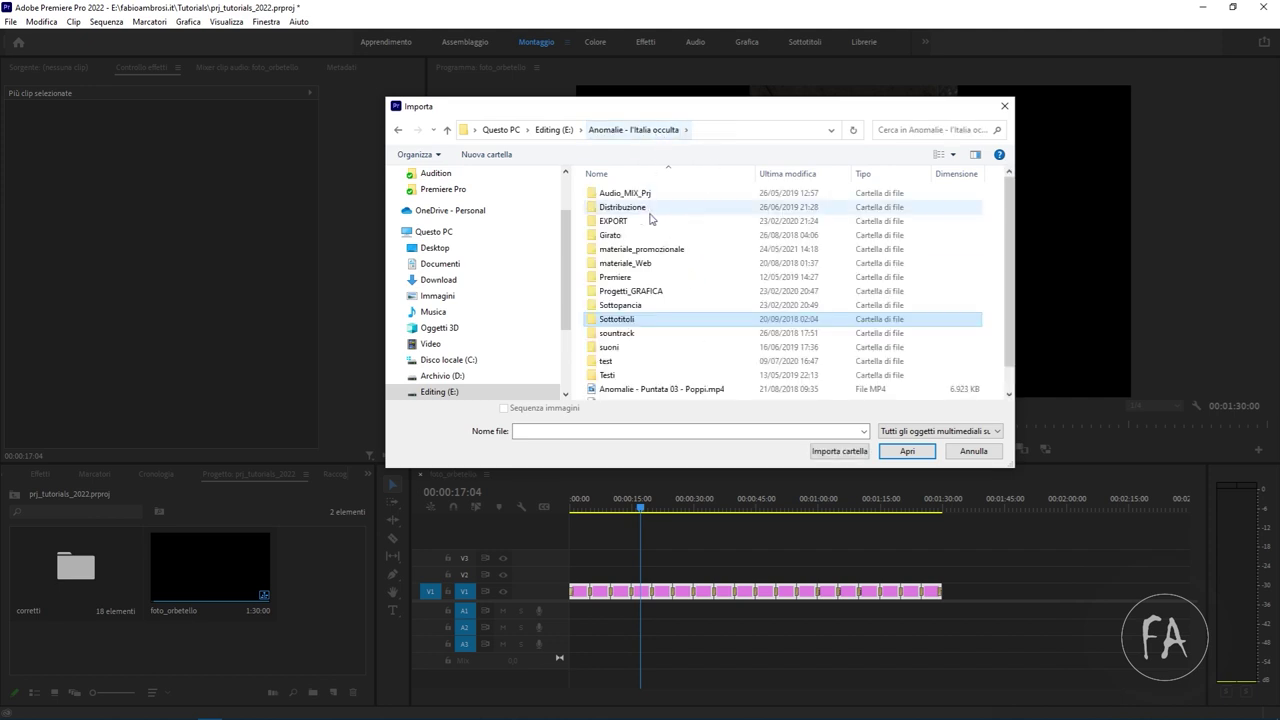
double_click(683, 333)
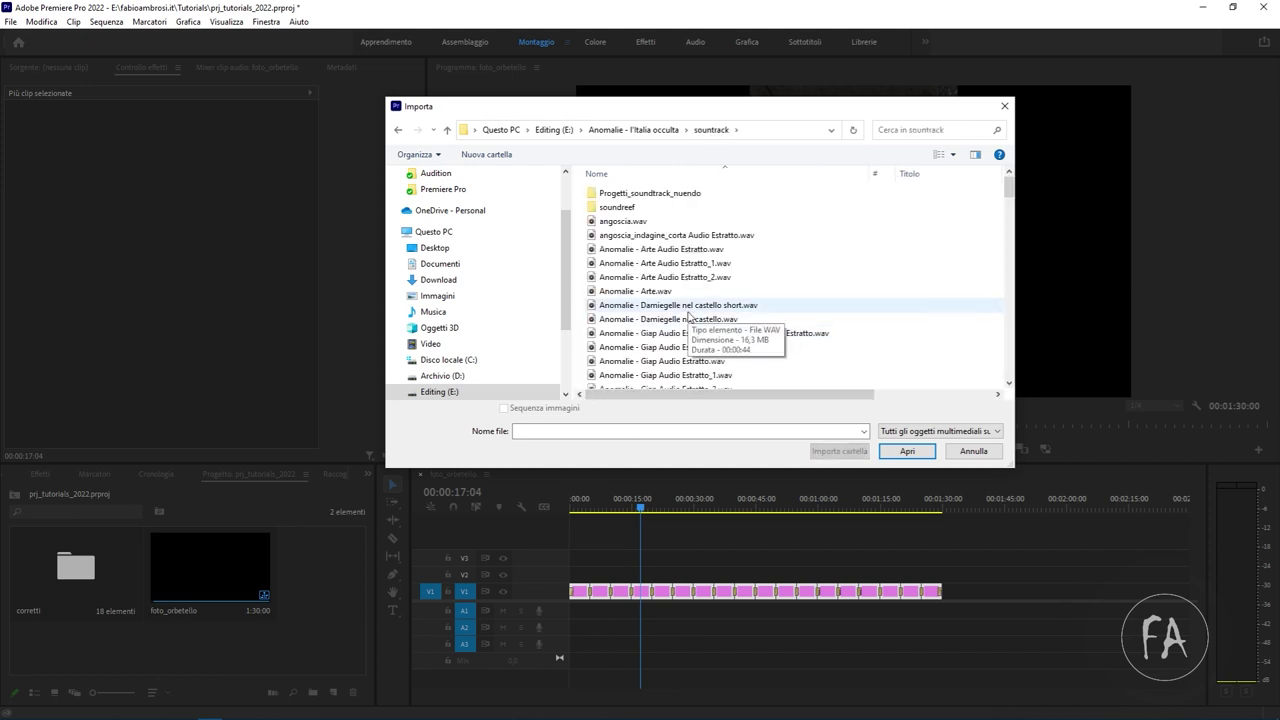
double_click(675, 222)
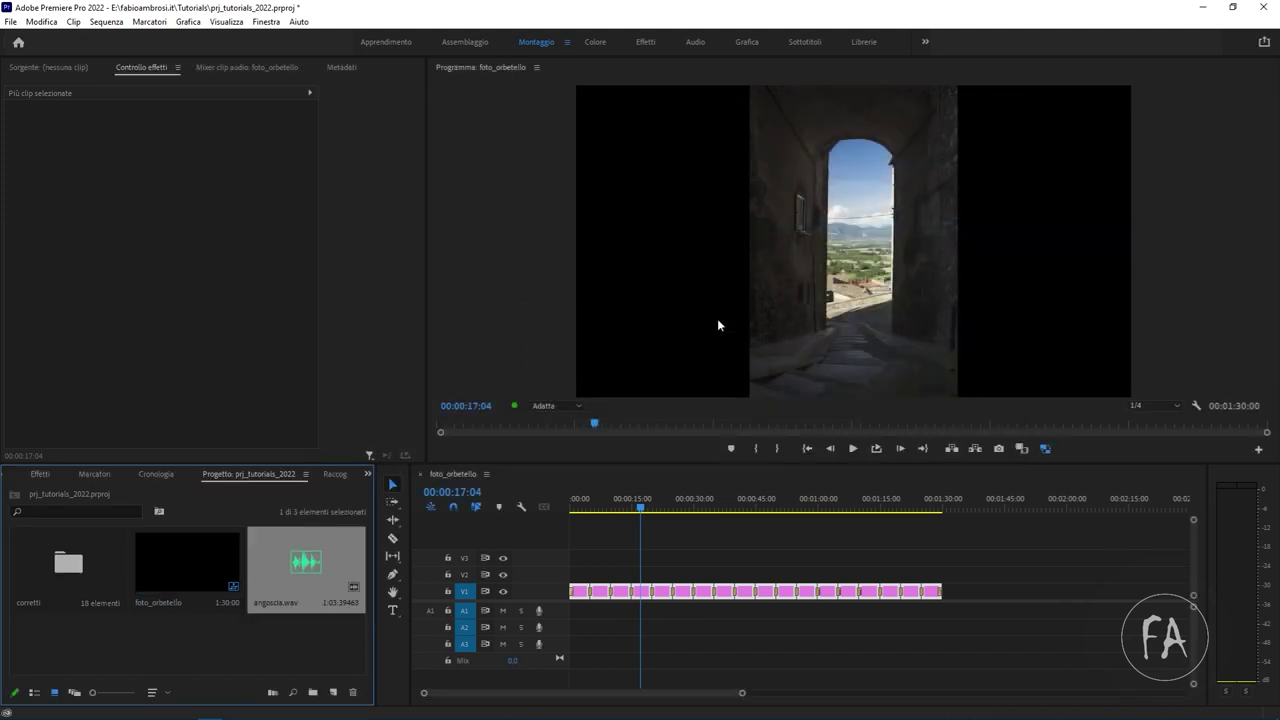
- Place angoscia.wav at the start of A1, play it with the slideshow, then delete it
drag(308, 571, 570, 615)
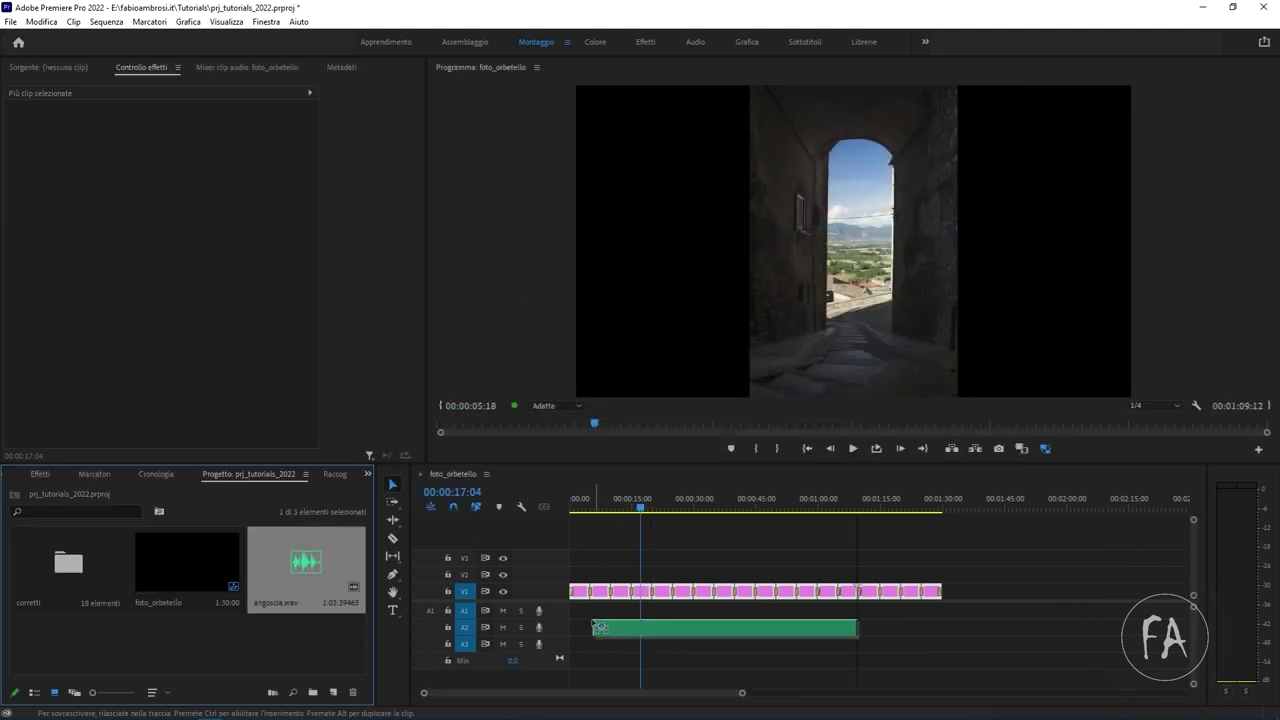
drag(570, 616, 570, 615)
key(Home)
key(space)
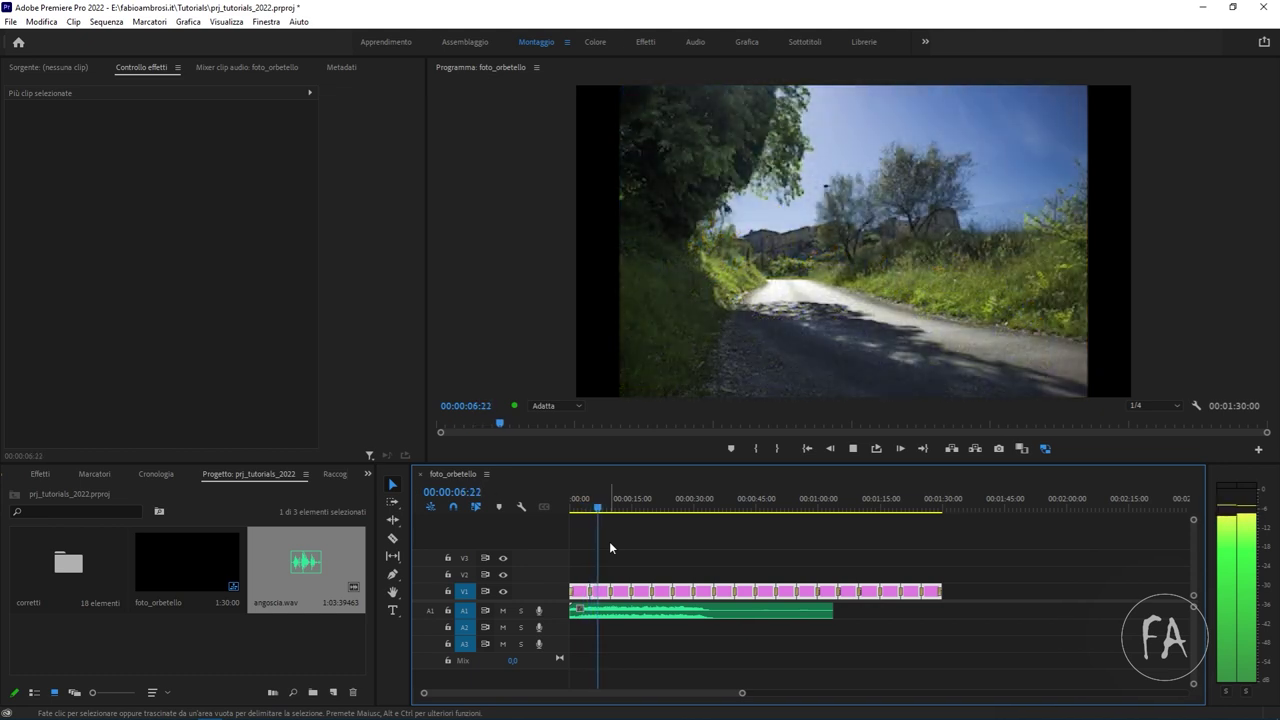
key(space)
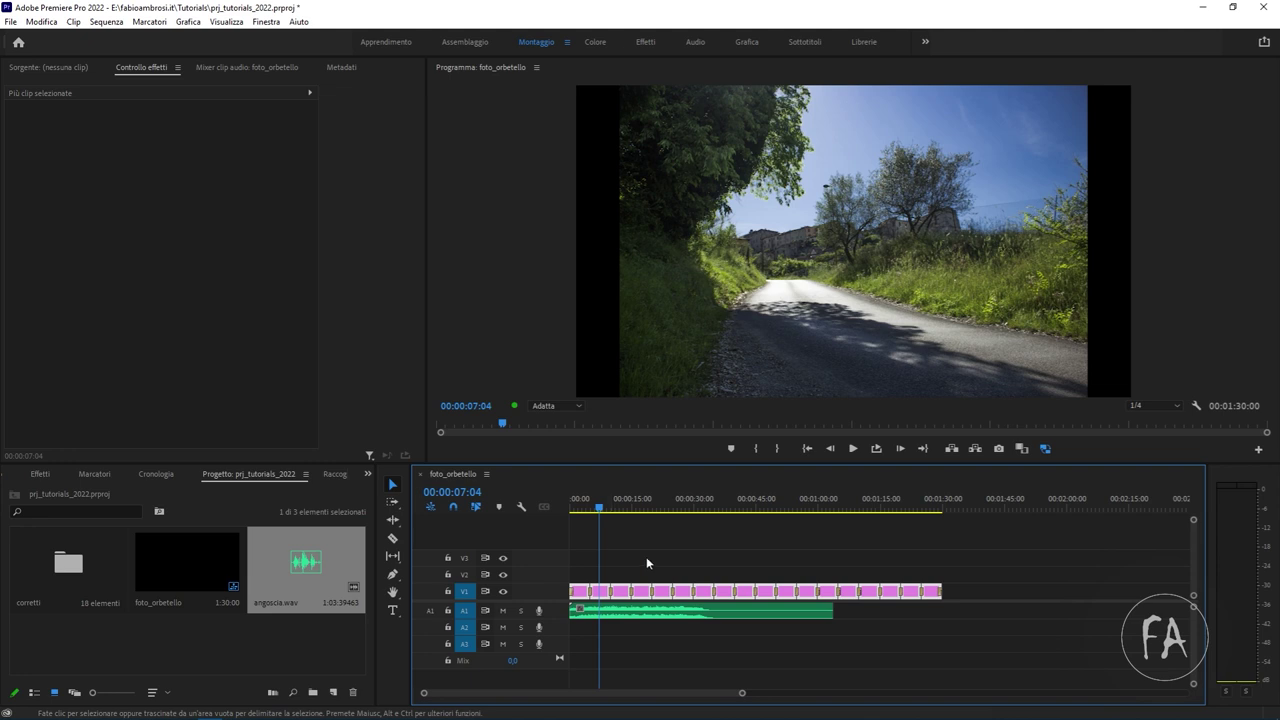
click(718, 612)
key(Delete)
- Import Anomalie - Arte.wav, try it at the start of A1, then delete it from the timeline
double_click(314, 642)
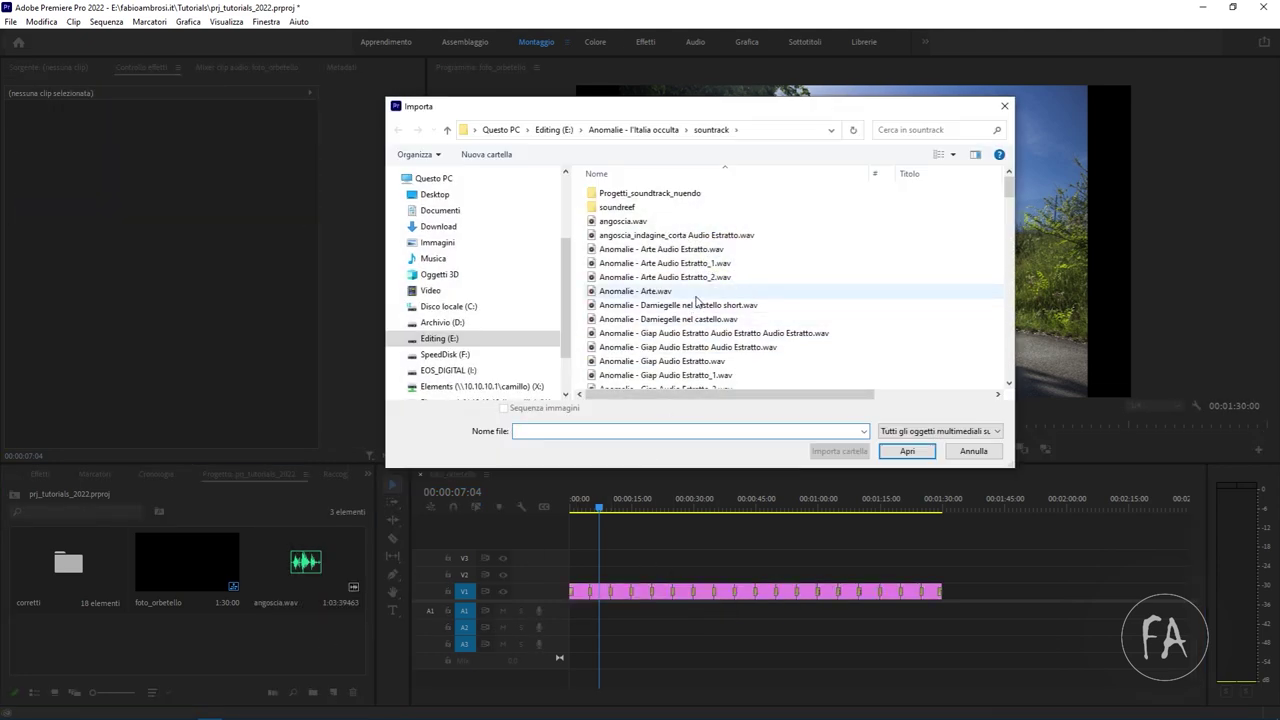
double_click(695, 296)
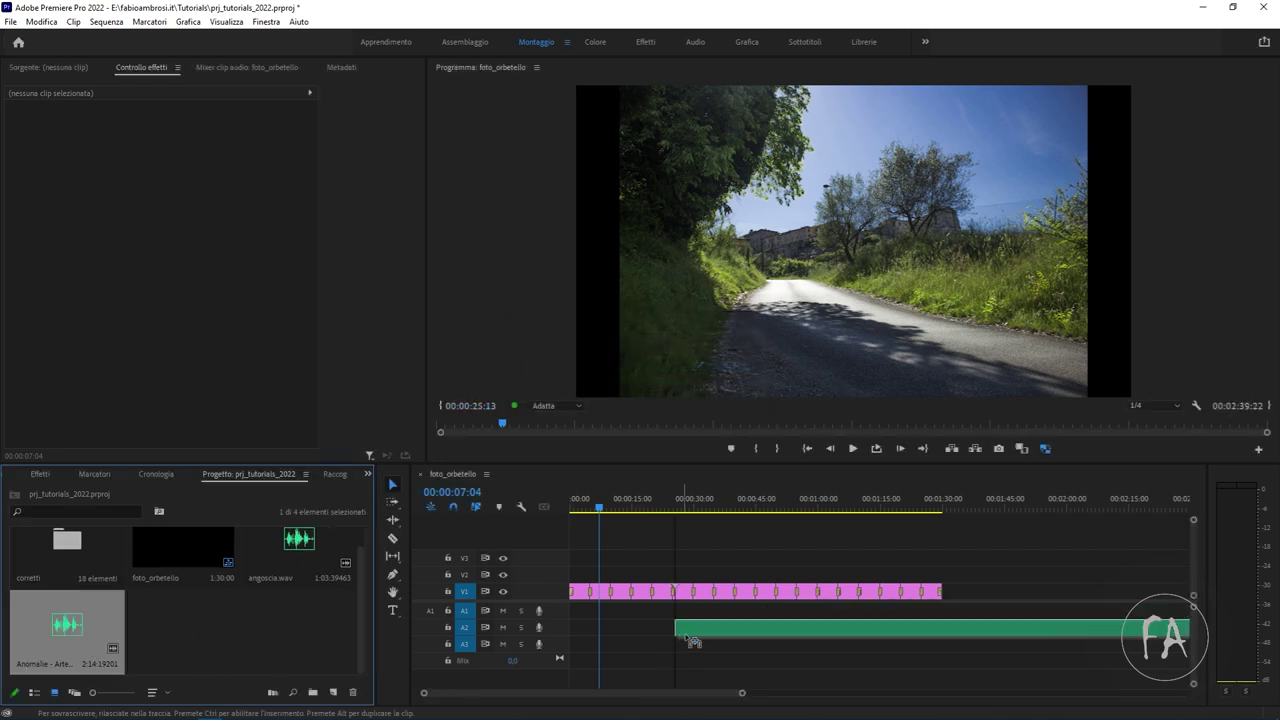
drag(92, 647, 575, 610)
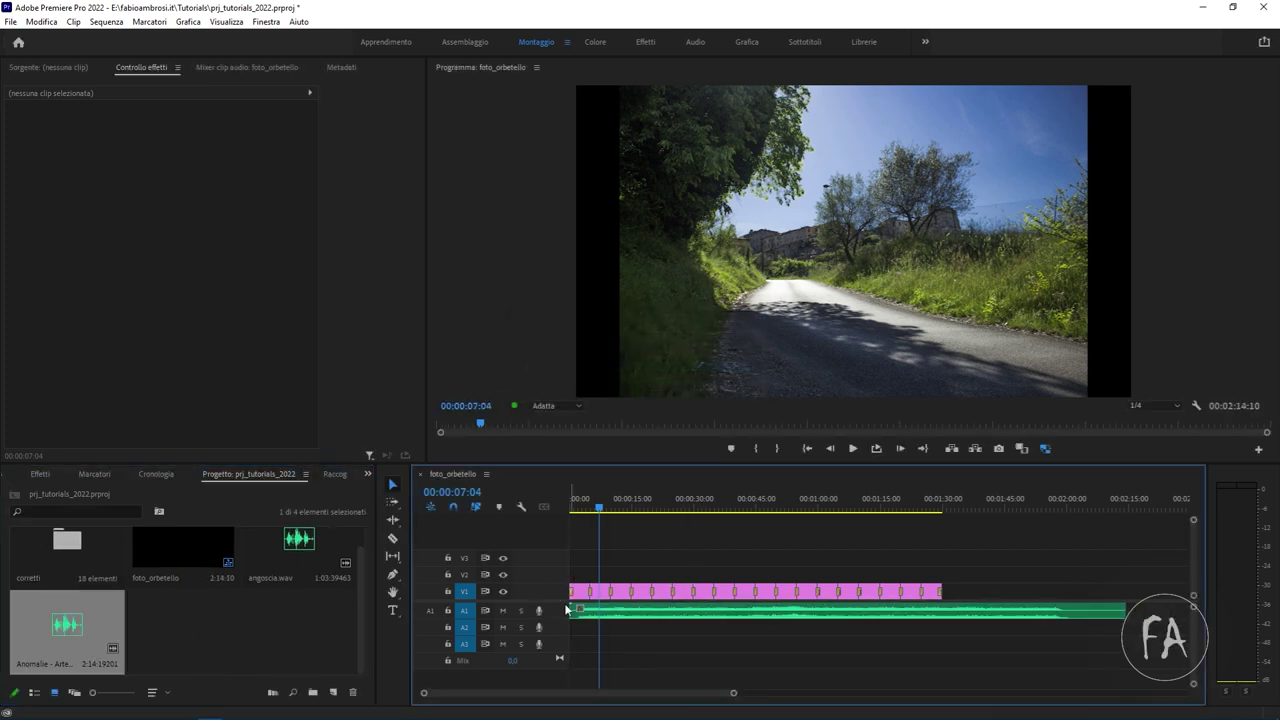
click(926, 610)
key(Delete)
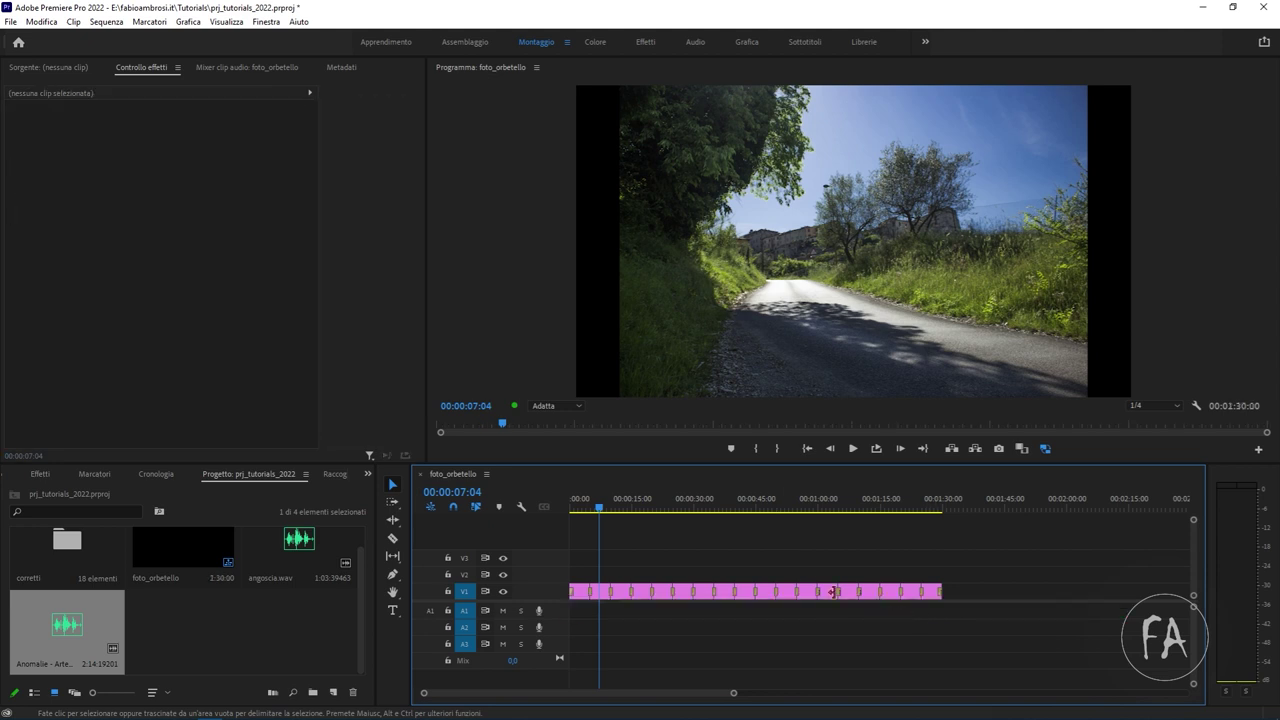
- Delete Anomalie - Arte.wav and angoscia.wav from the project, then scrub through the slideshow
click(90, 636)
key(Delete)
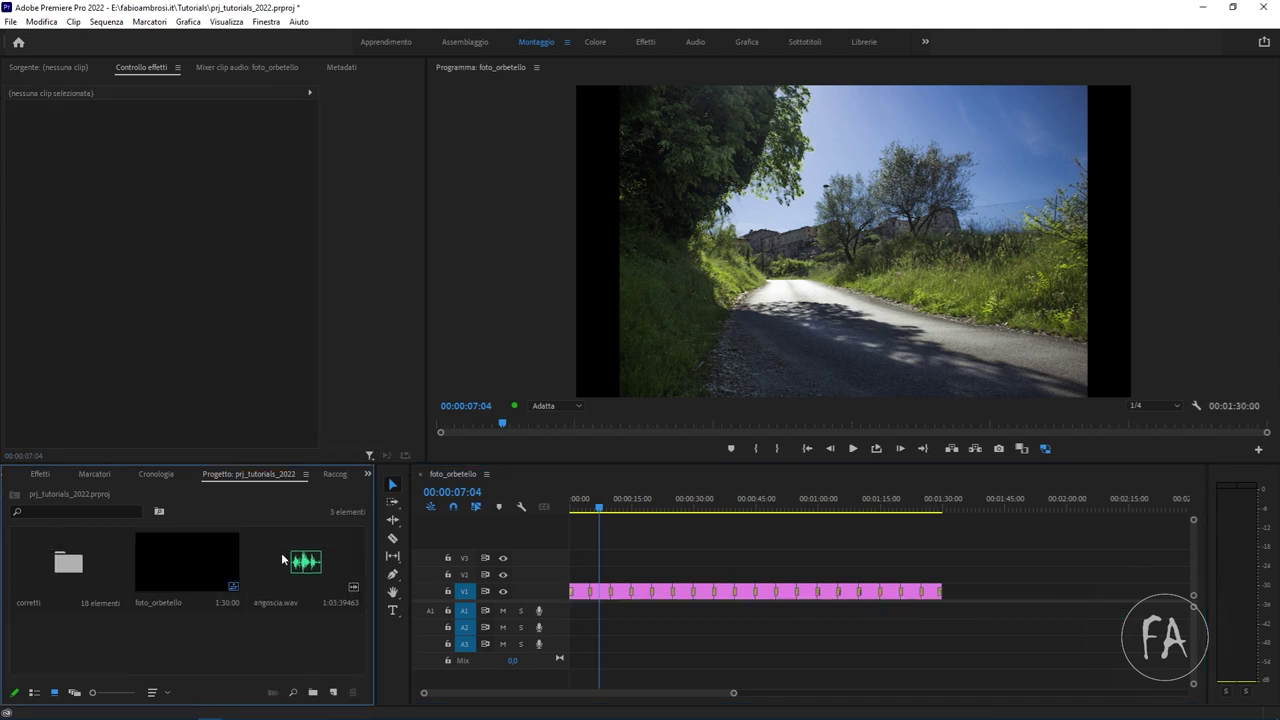
click(284, 552)
key(Delete)
drag(705, 503, 717, 507)
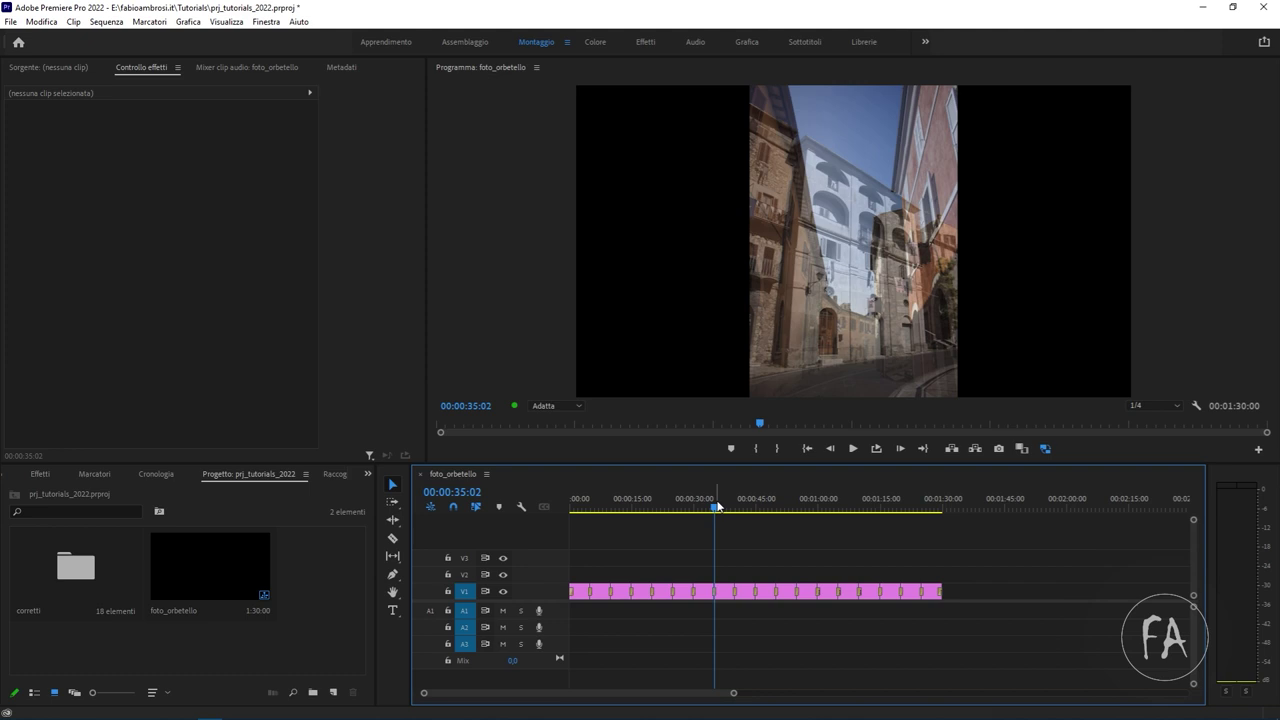
- Confirm angoscia.wav's removal with undo and redo, then select all clips on V1
key(ctrl+z)
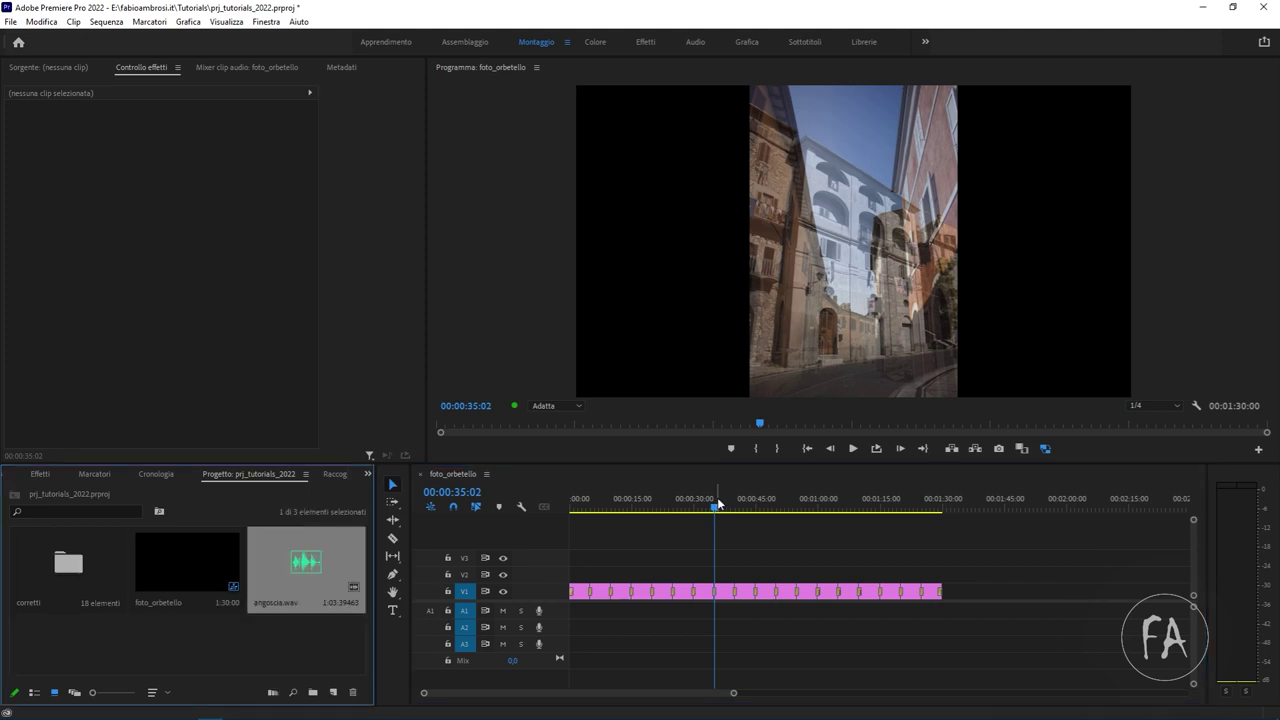
key(ctrl+z)
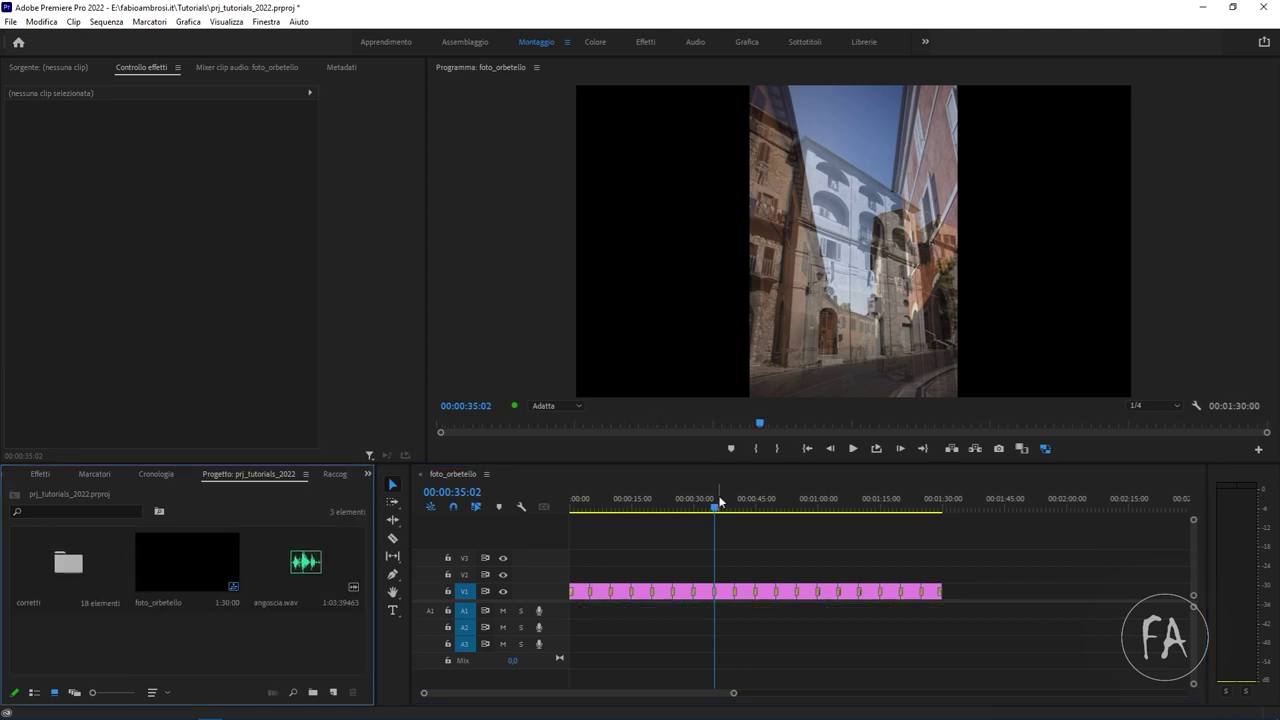
key(ctrl+z)
key(ctrl+z)
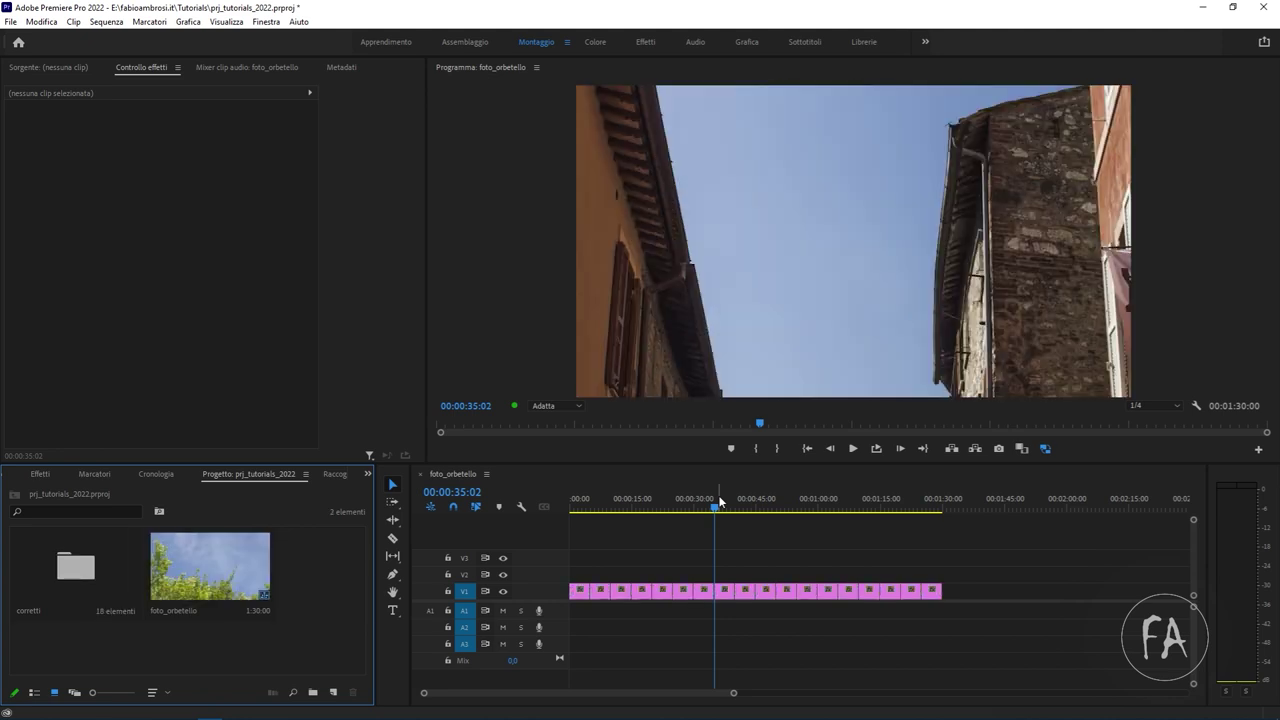
key(ctrl+a)
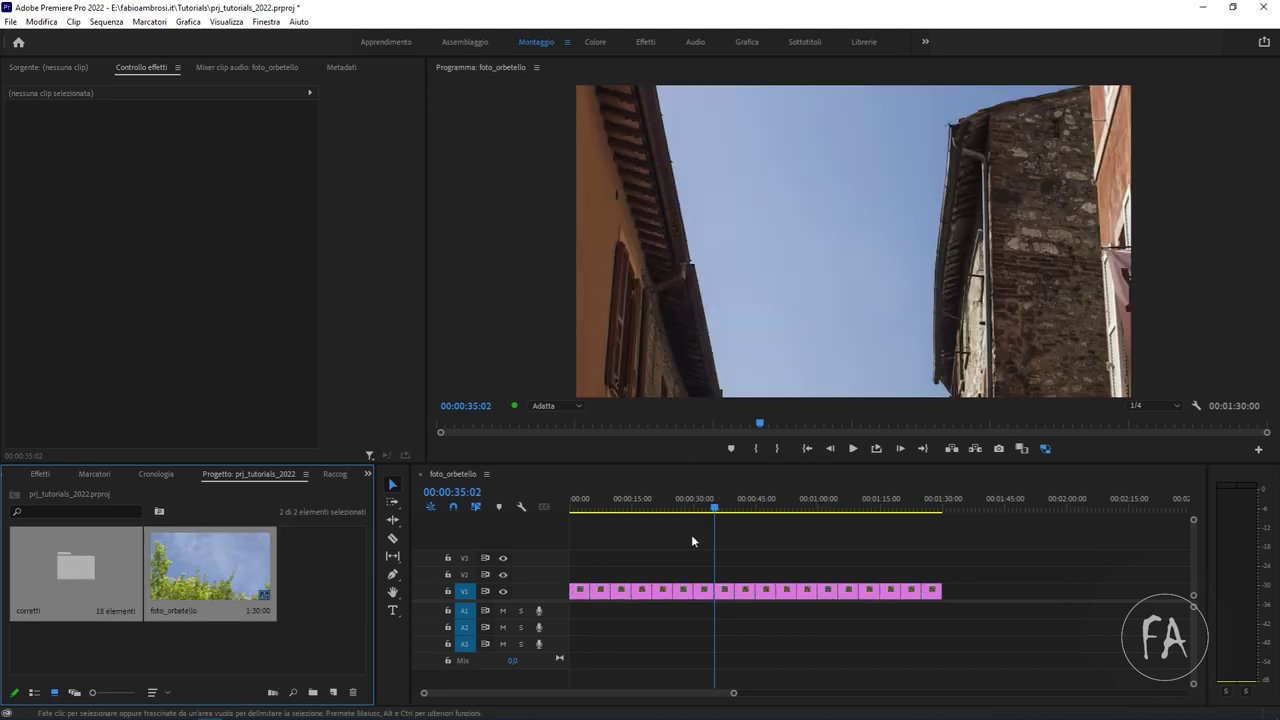
click(697, 507)
key(ctrl+a)
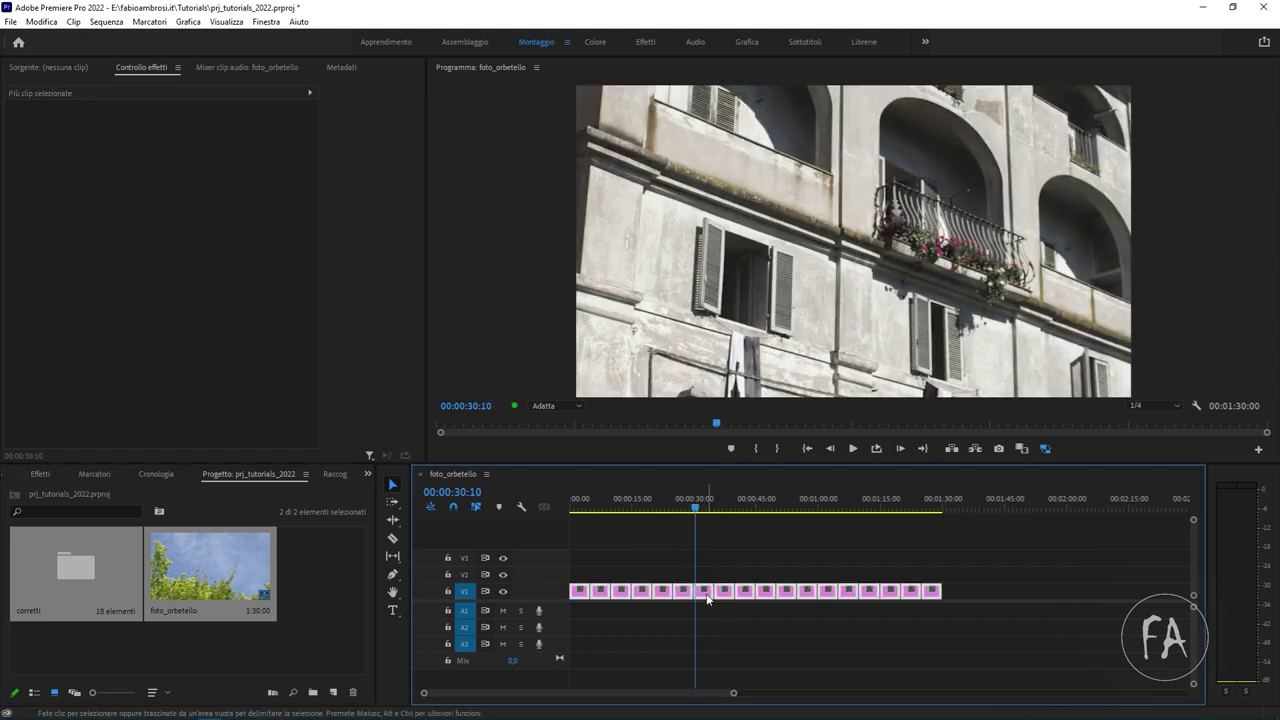
- Set all the selected V1 photo clips to frame size
right_click(705, 592)
click(790, 583)
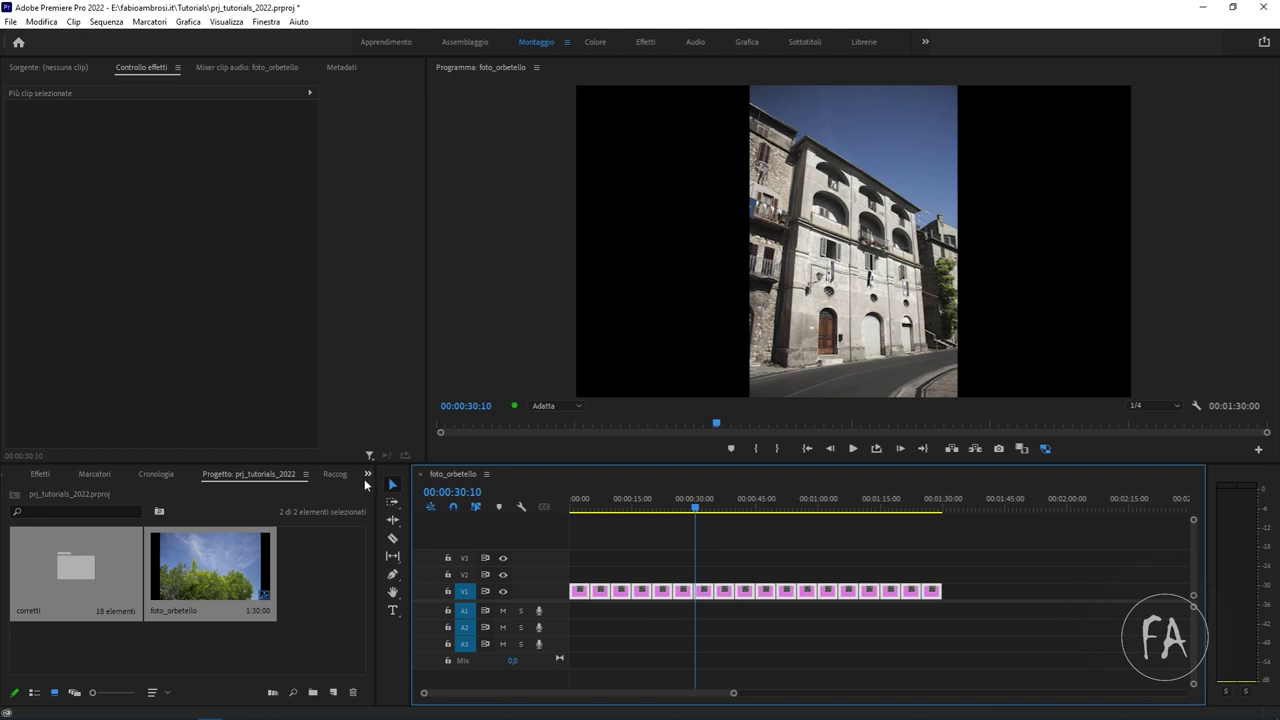
click(367, 474)
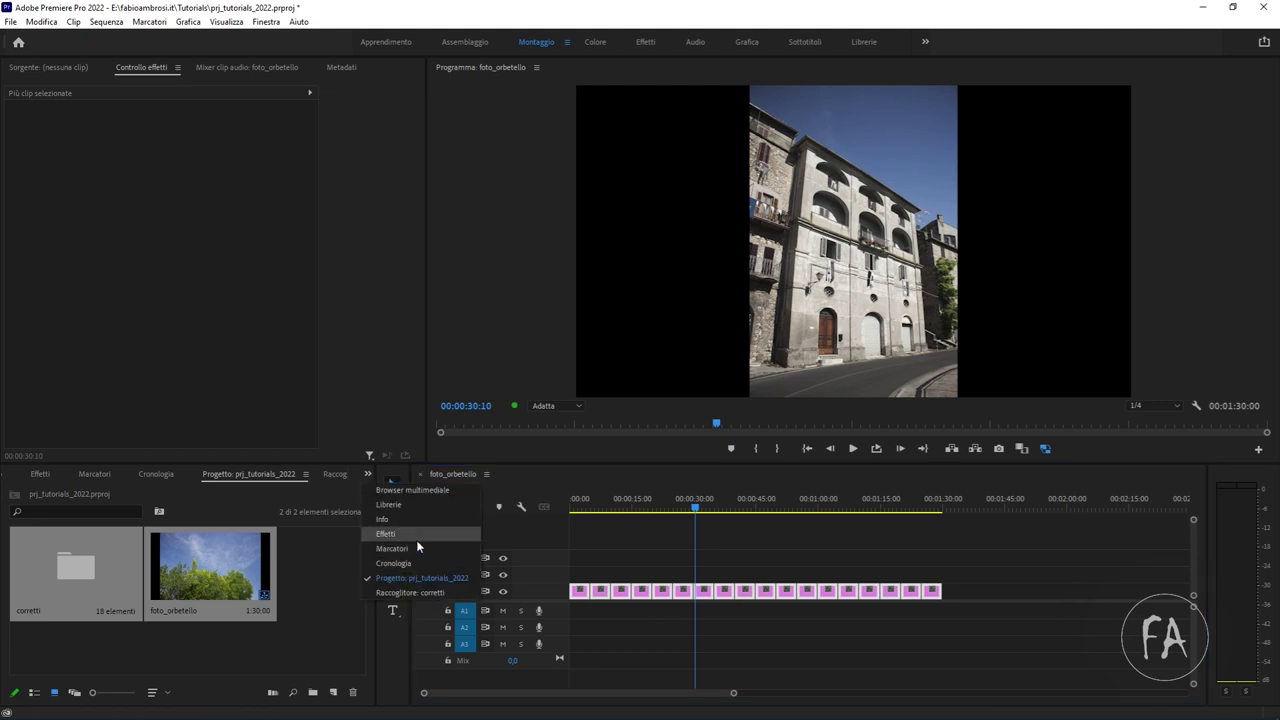
click(412, 534)
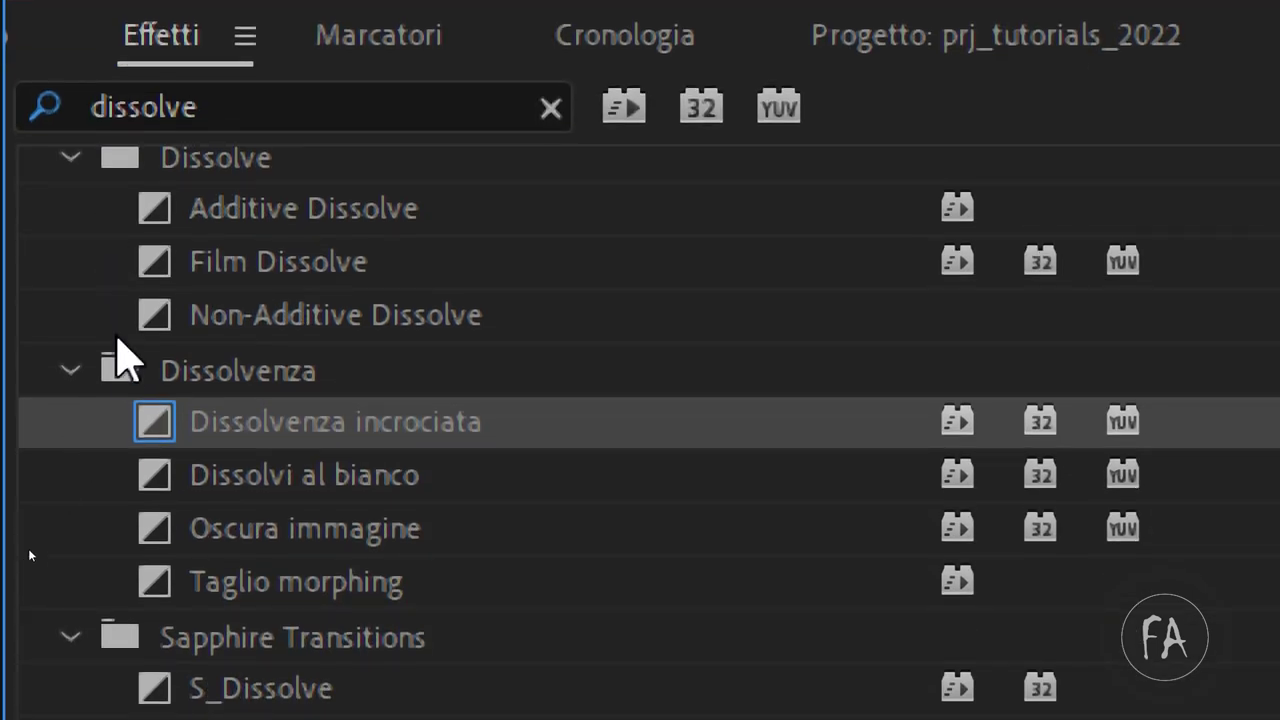
- Clear the Effects search and make Slide, from the Slide group, the default transition
scroll(110, 410, down, 3)
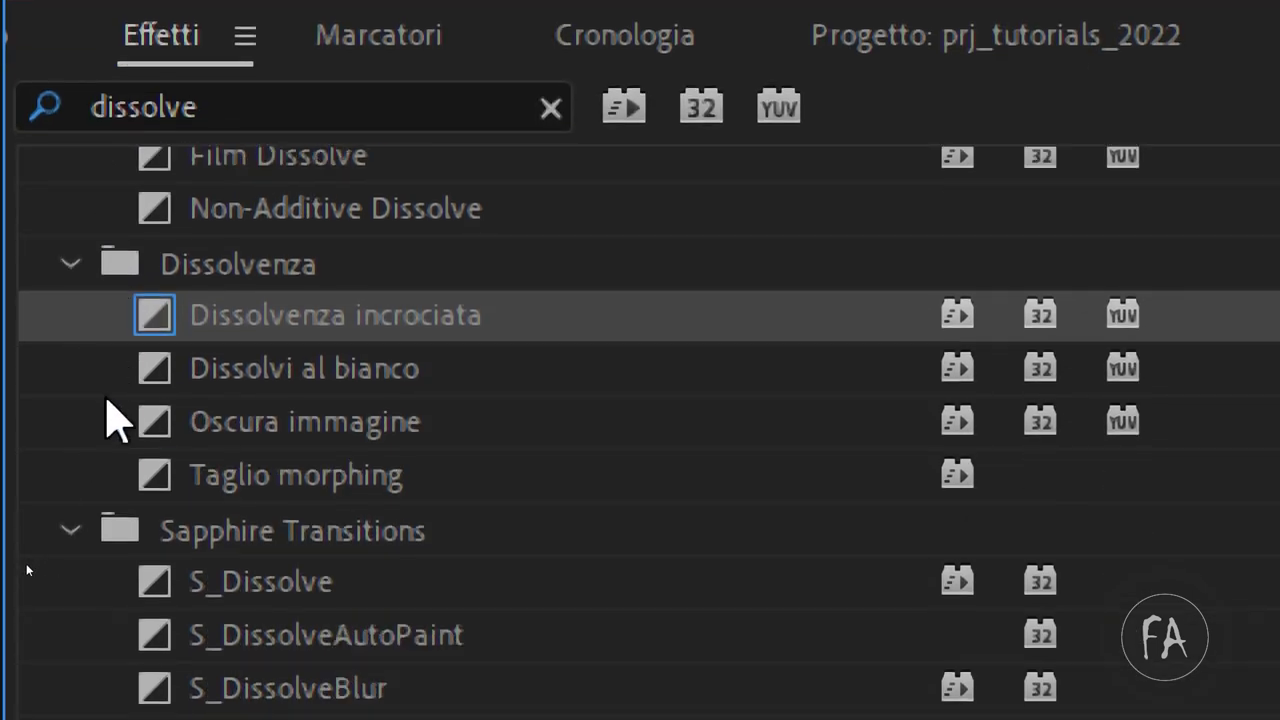
scroll(106, 414, up, 2)
scroll(110, 410, up, 5)
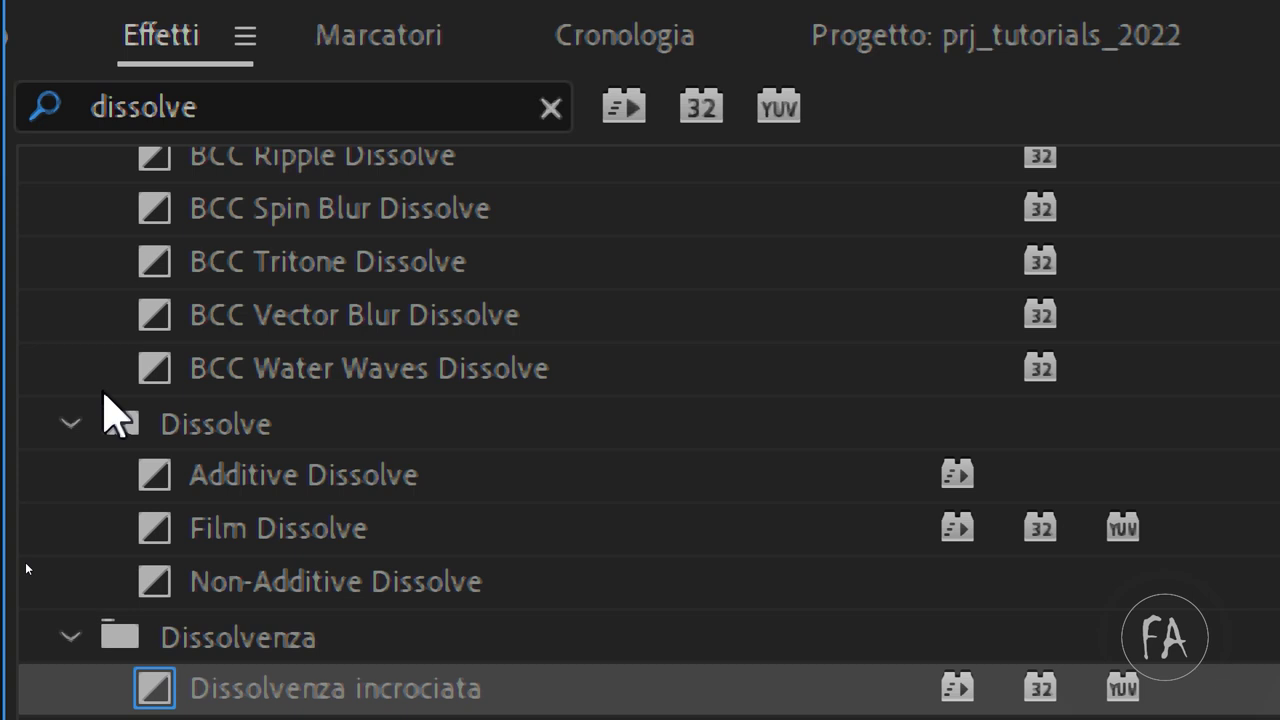
scroll(109, 414, up, 5)
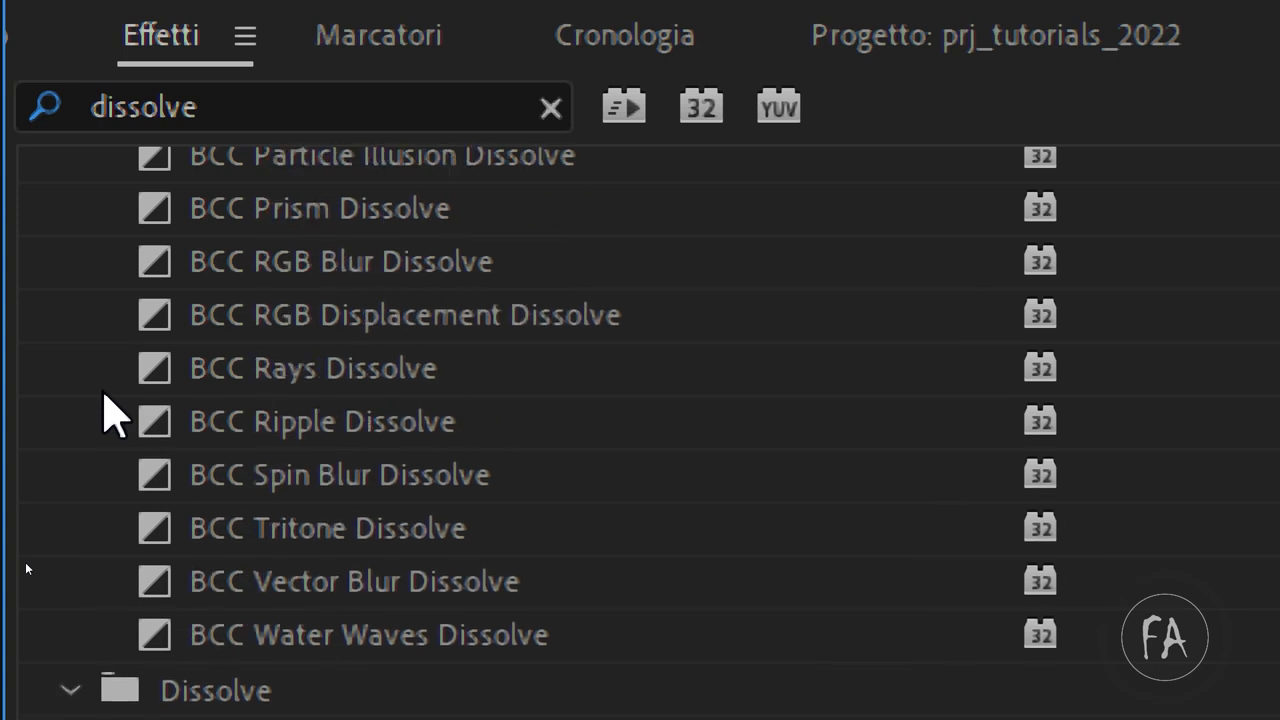
click(241, 138)
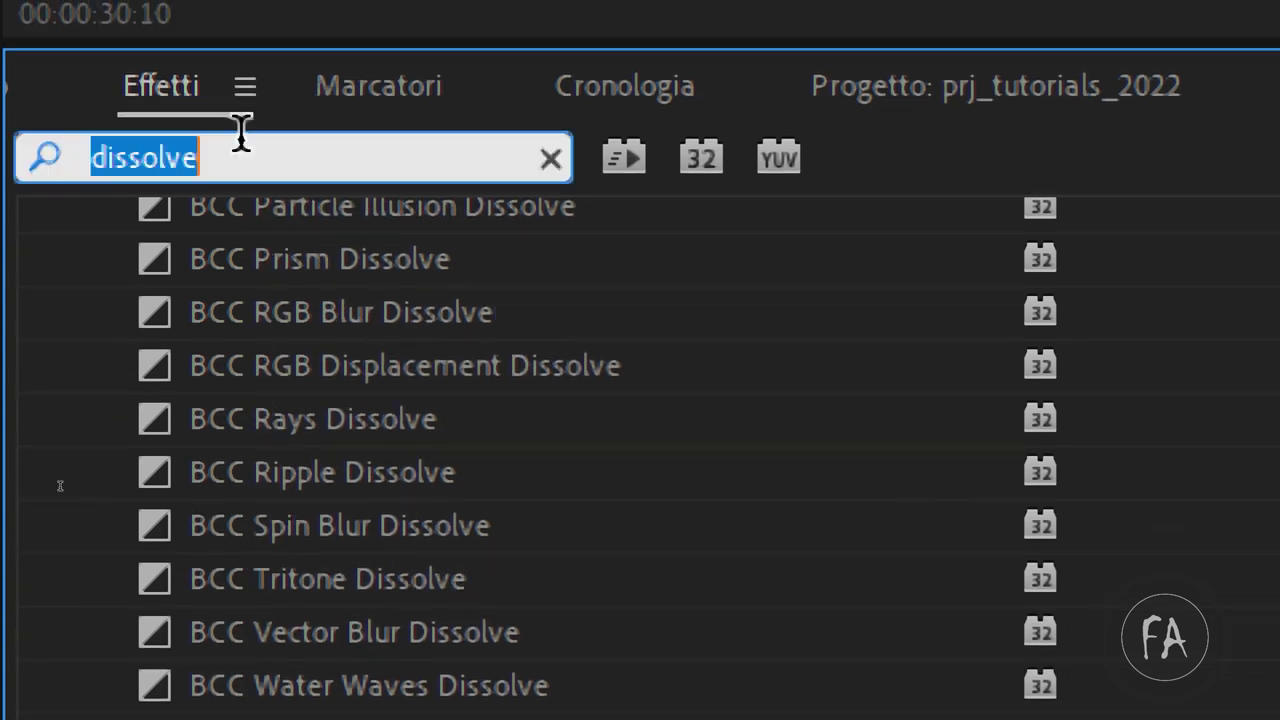
key(BackSpace)
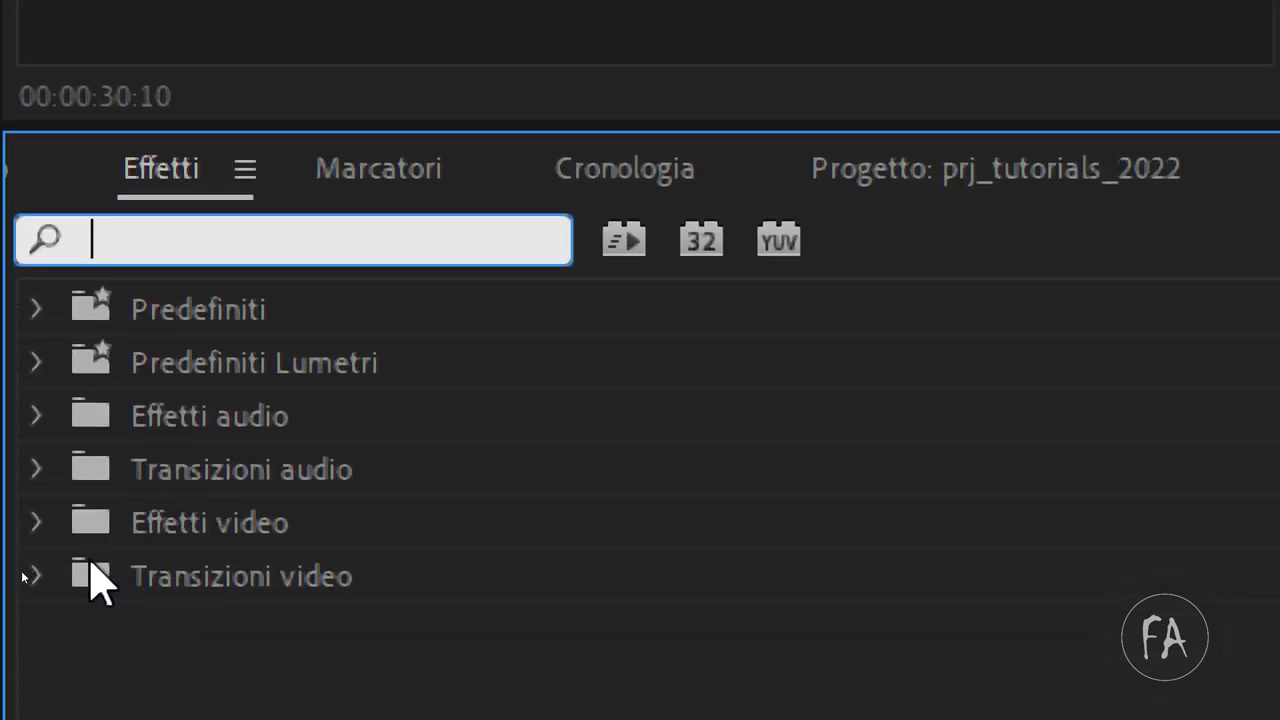
click(36, 577)
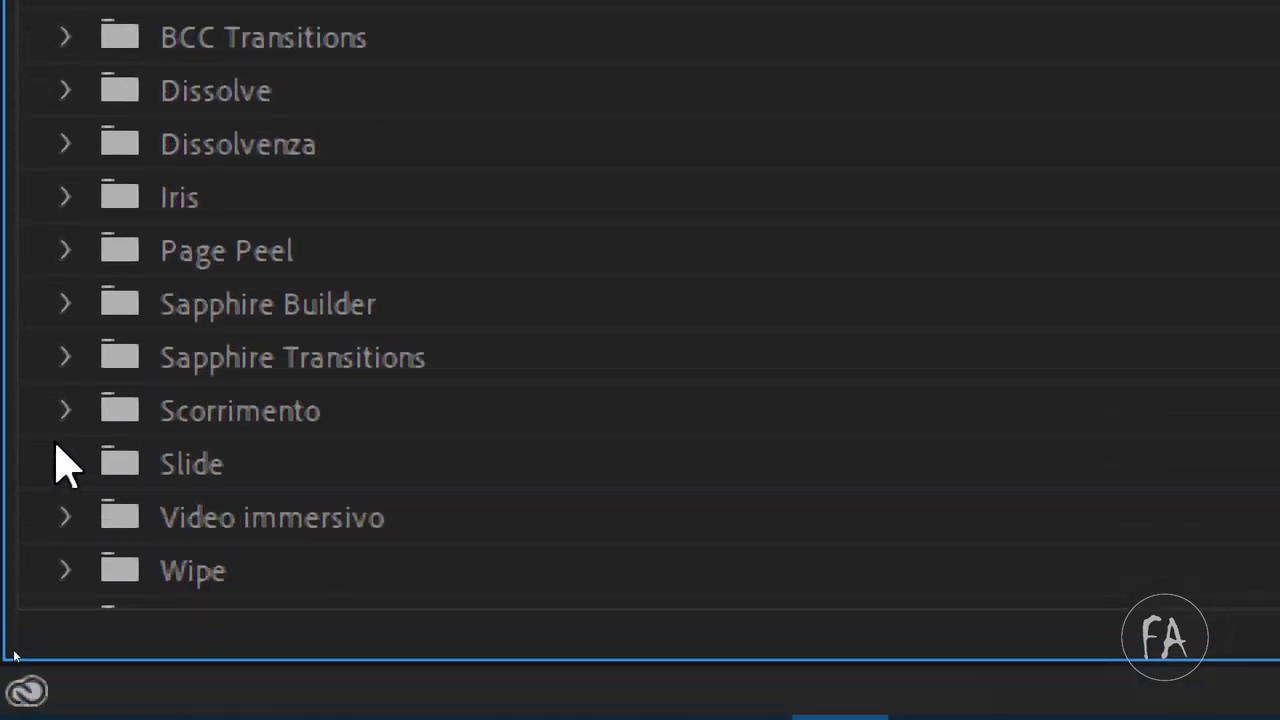
click(64, 410)
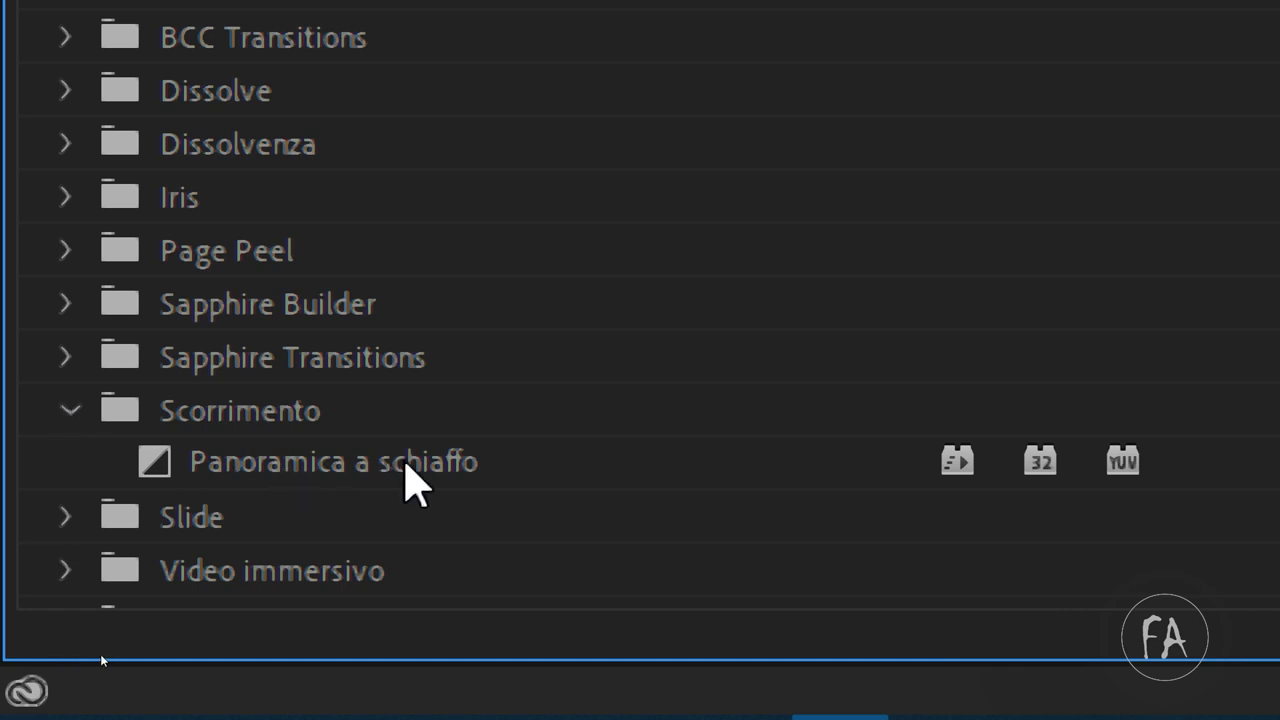
click(64, 517)
scroll(414, 457, down, 2)
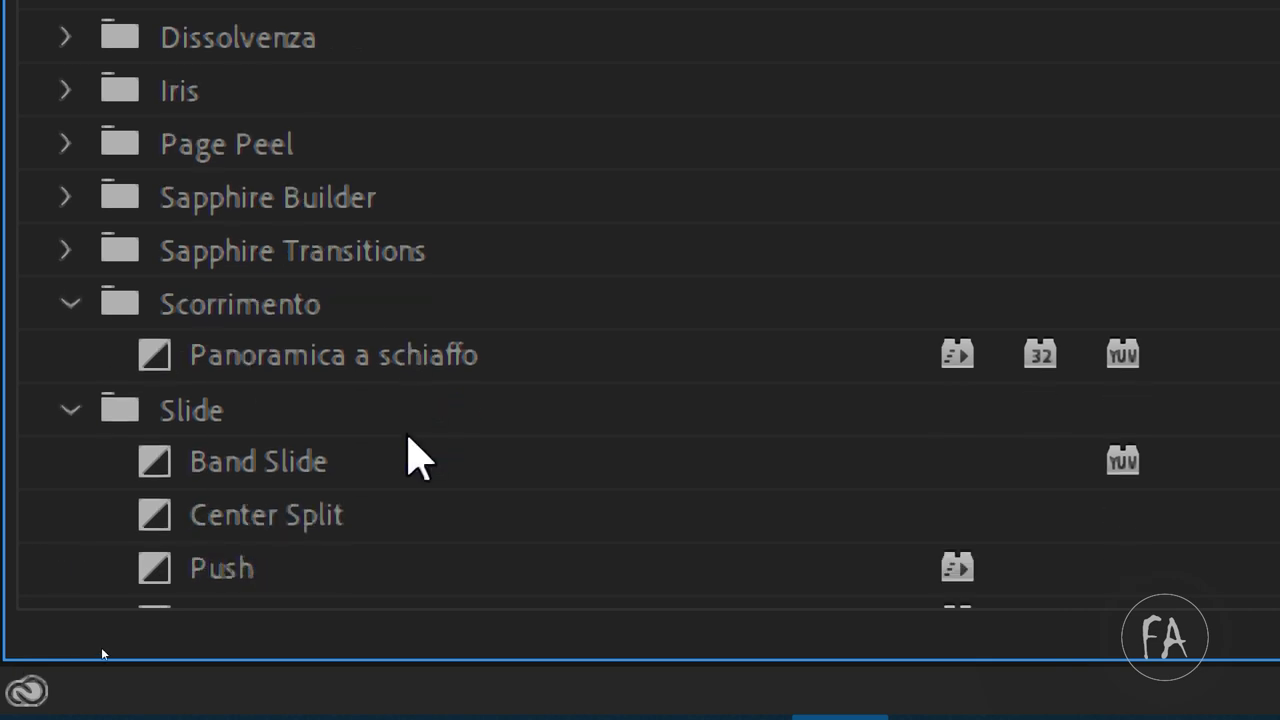
scroll(410, 368, down, 2)
scroll(410, 366, down, 1)
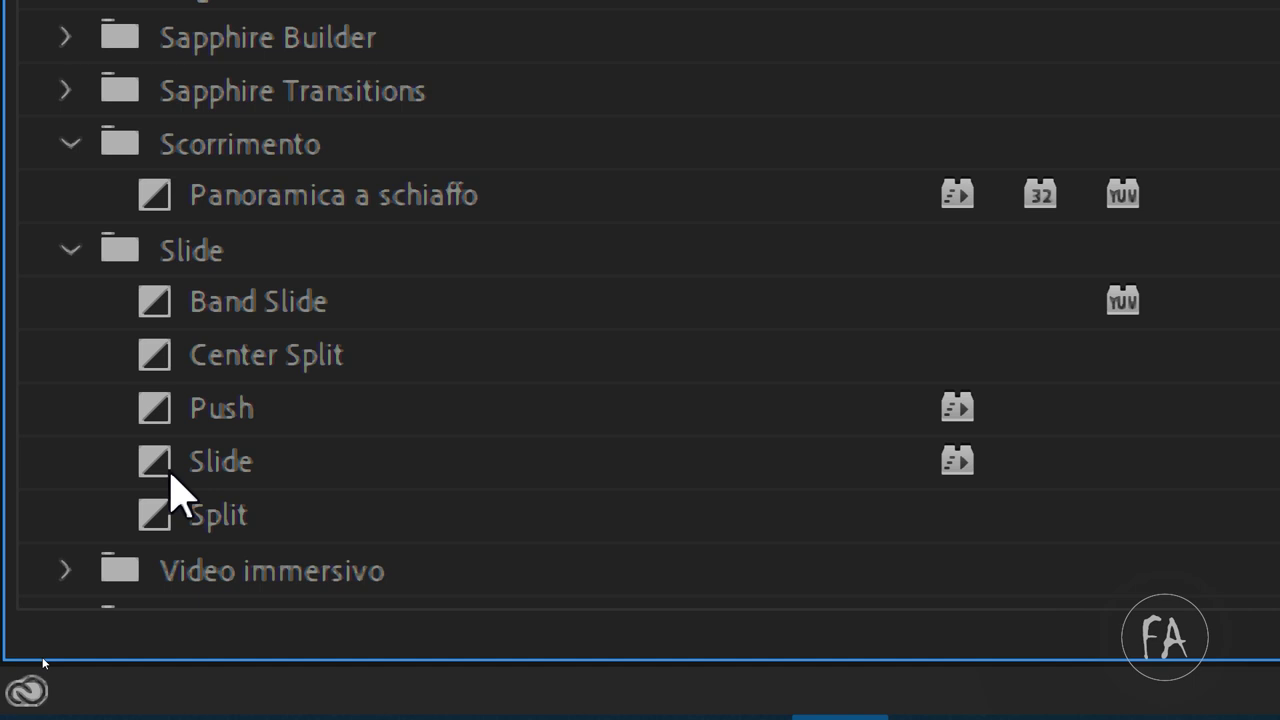
click(226, 466)
right_click(228, 465)
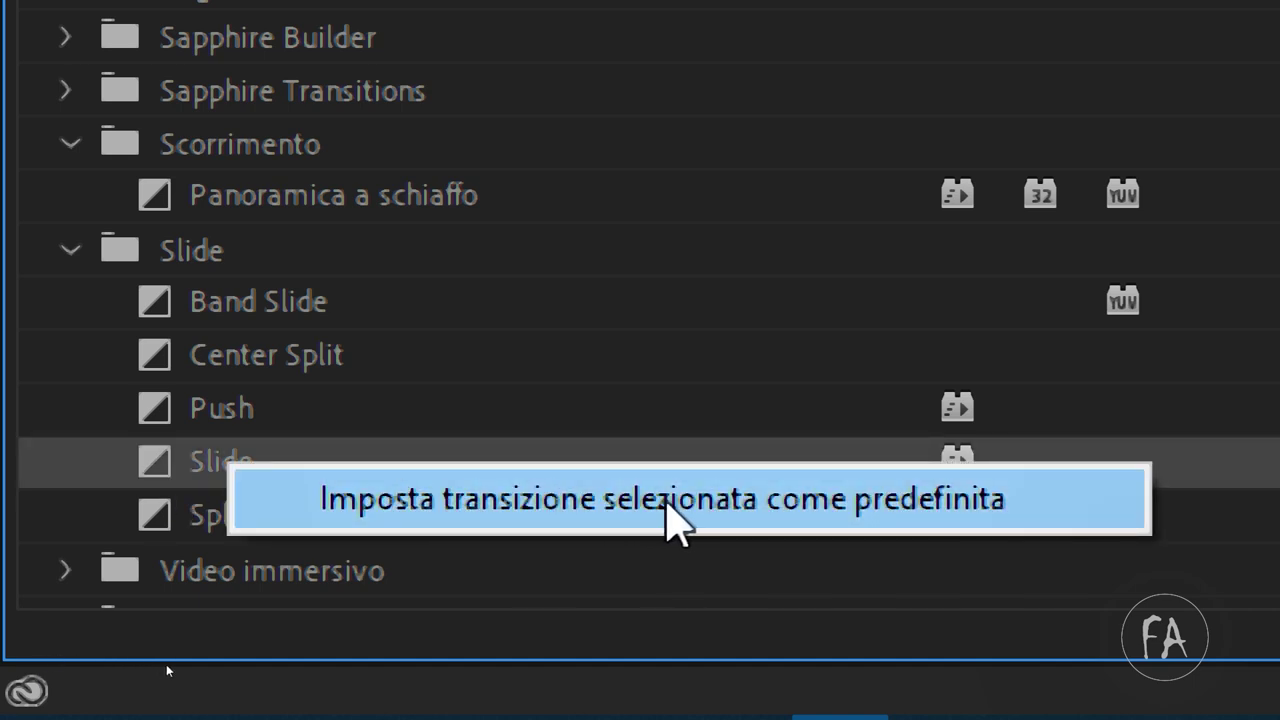
click(711, 521)
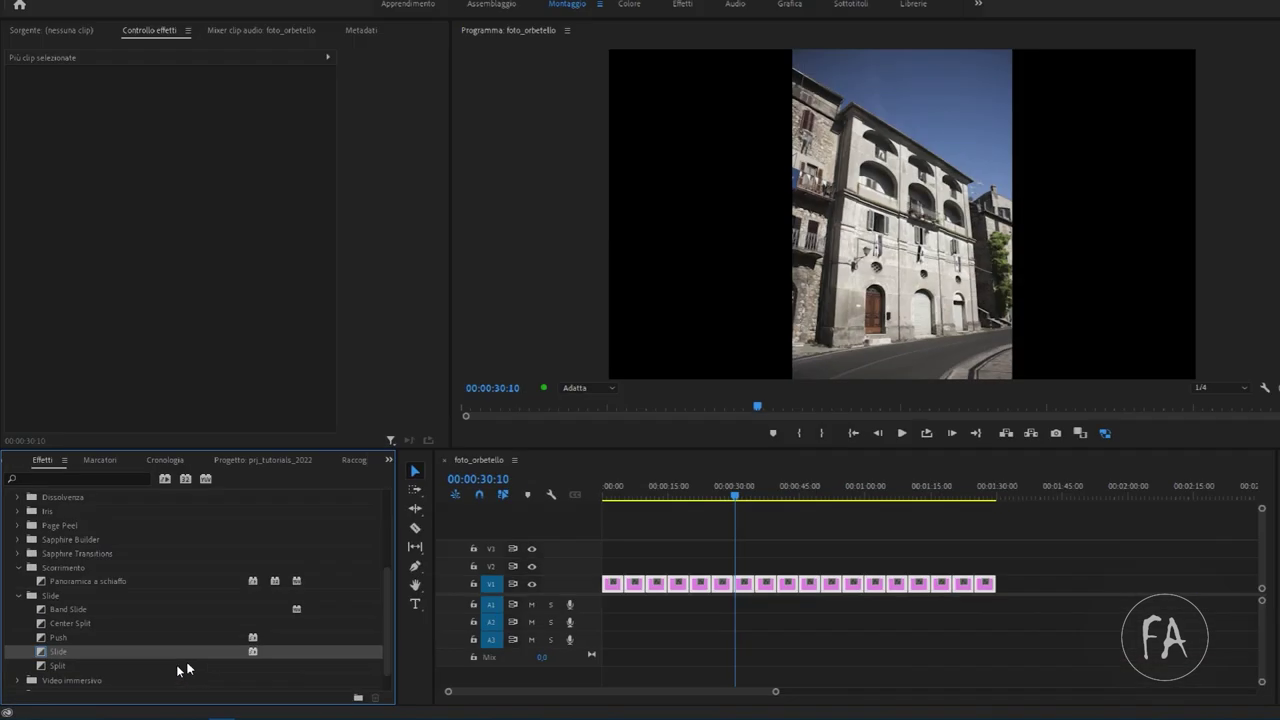
- Apply the default Slide transition between all V1 photos and preview the sequence from the start
drag(966, 570, 571, 620)
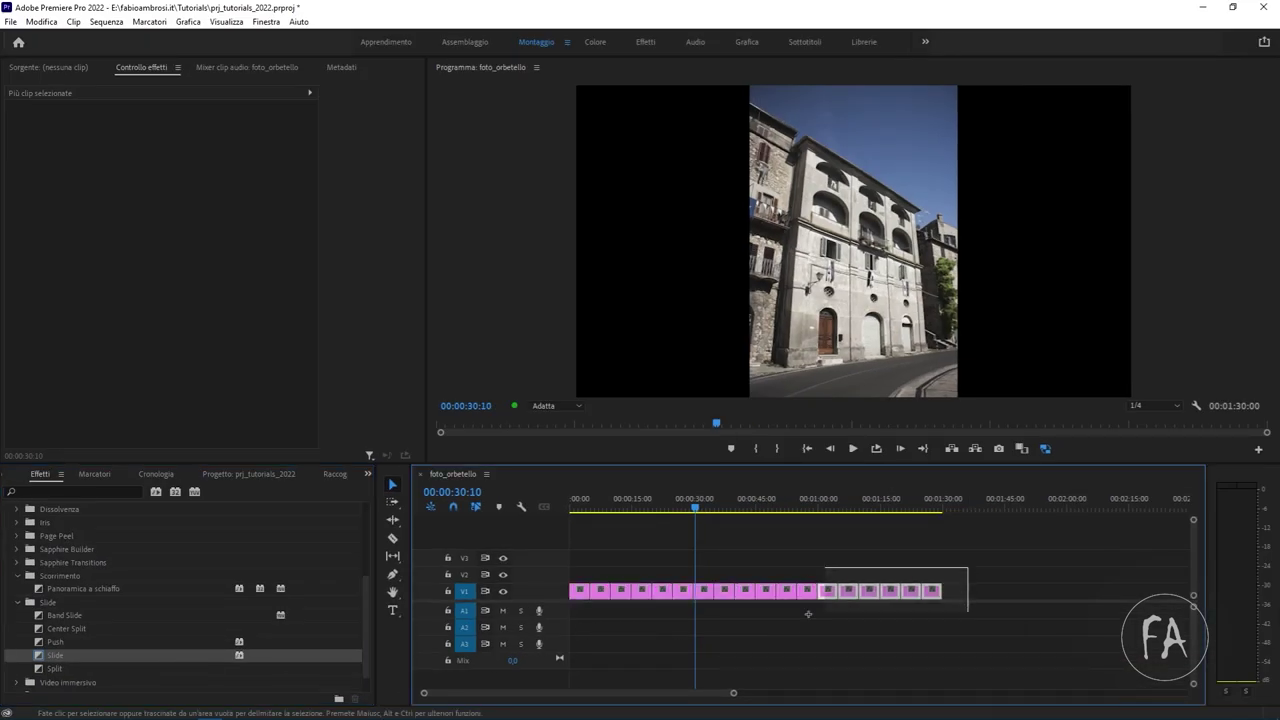
key(shift+d)
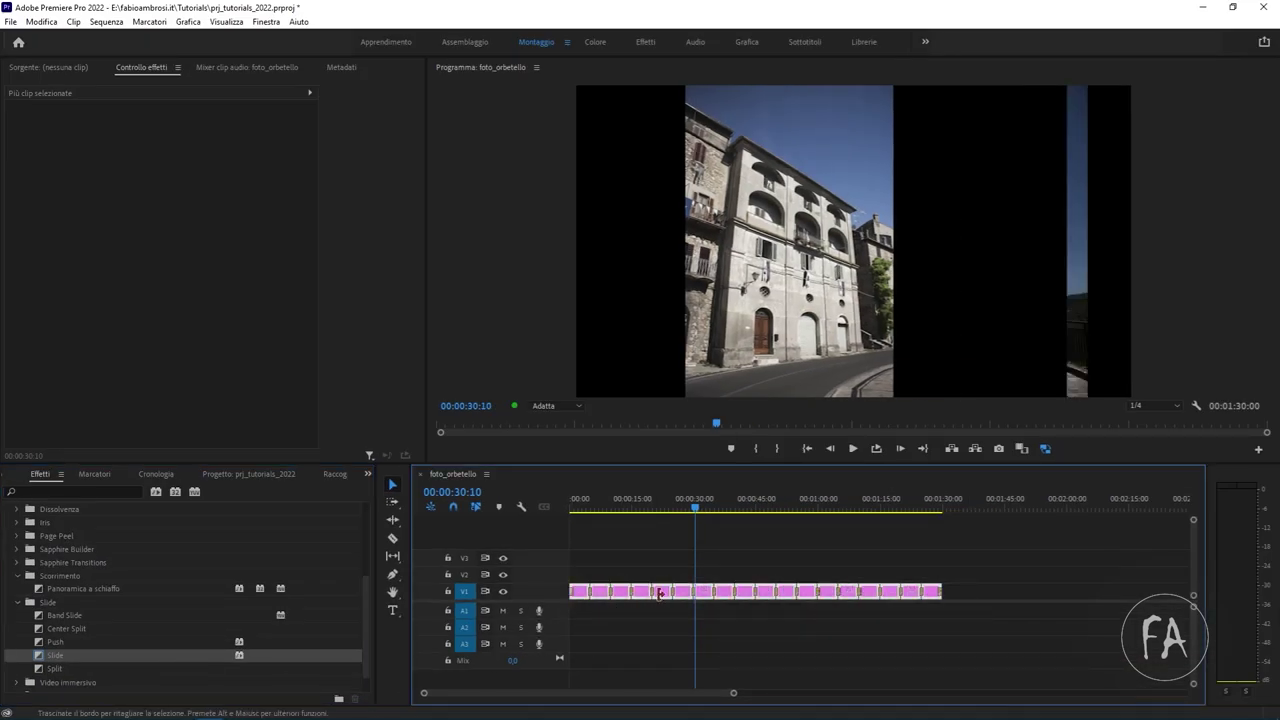
key(Home)
key(space)
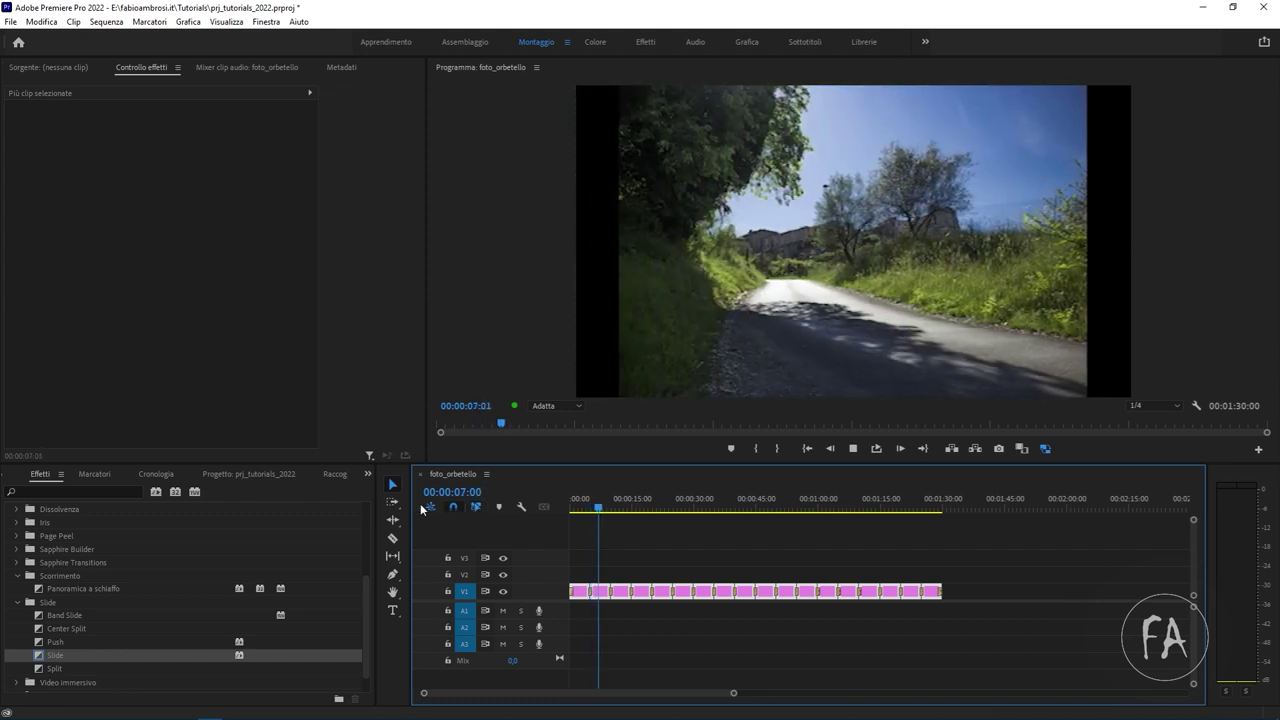
key(space)
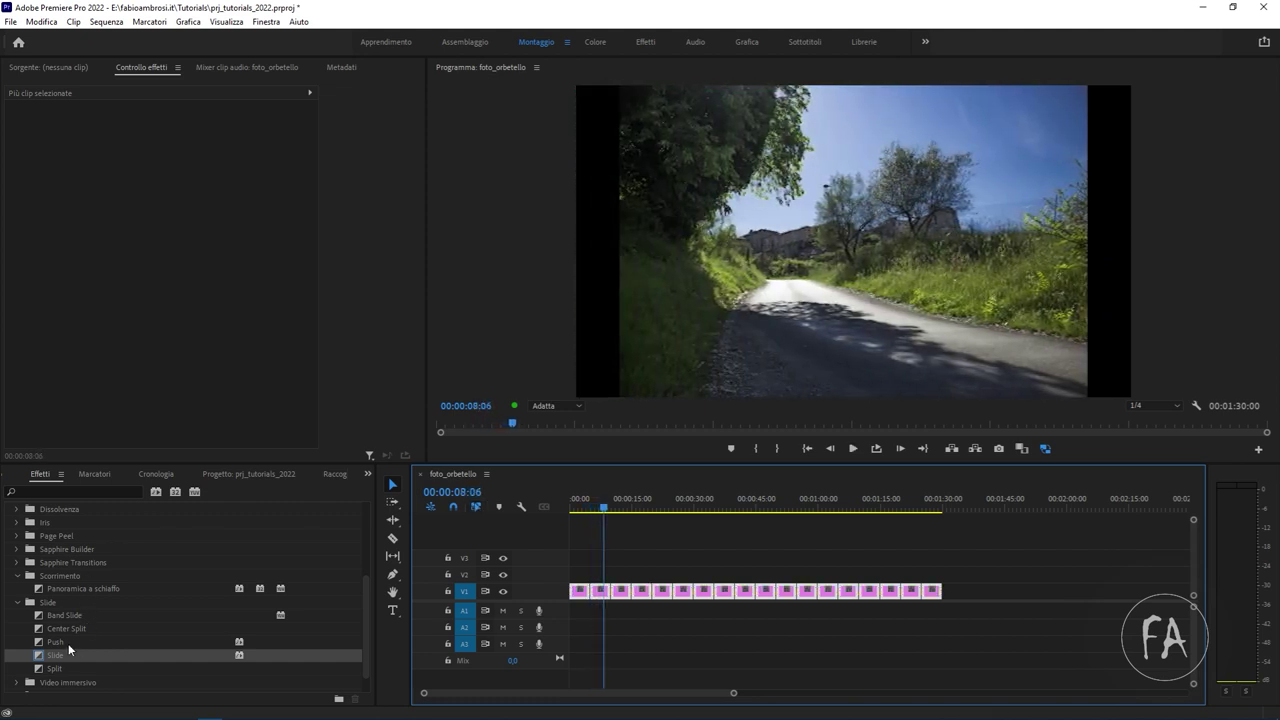
- Set the Push transition as the default transition
click(68, 643)
right_click(68, 643)
click(122, 653)
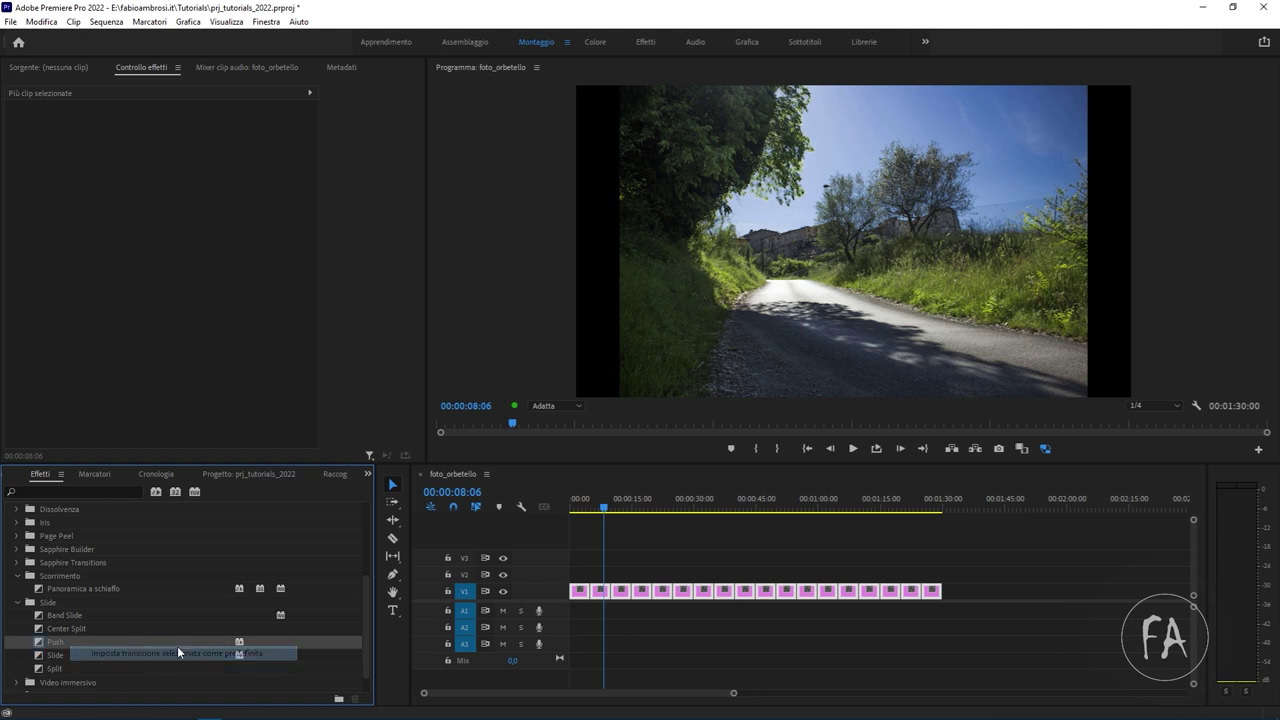
- Apply Push at every cut in the sequence and play it back
click(426, 516)
key(Home)
key(space)
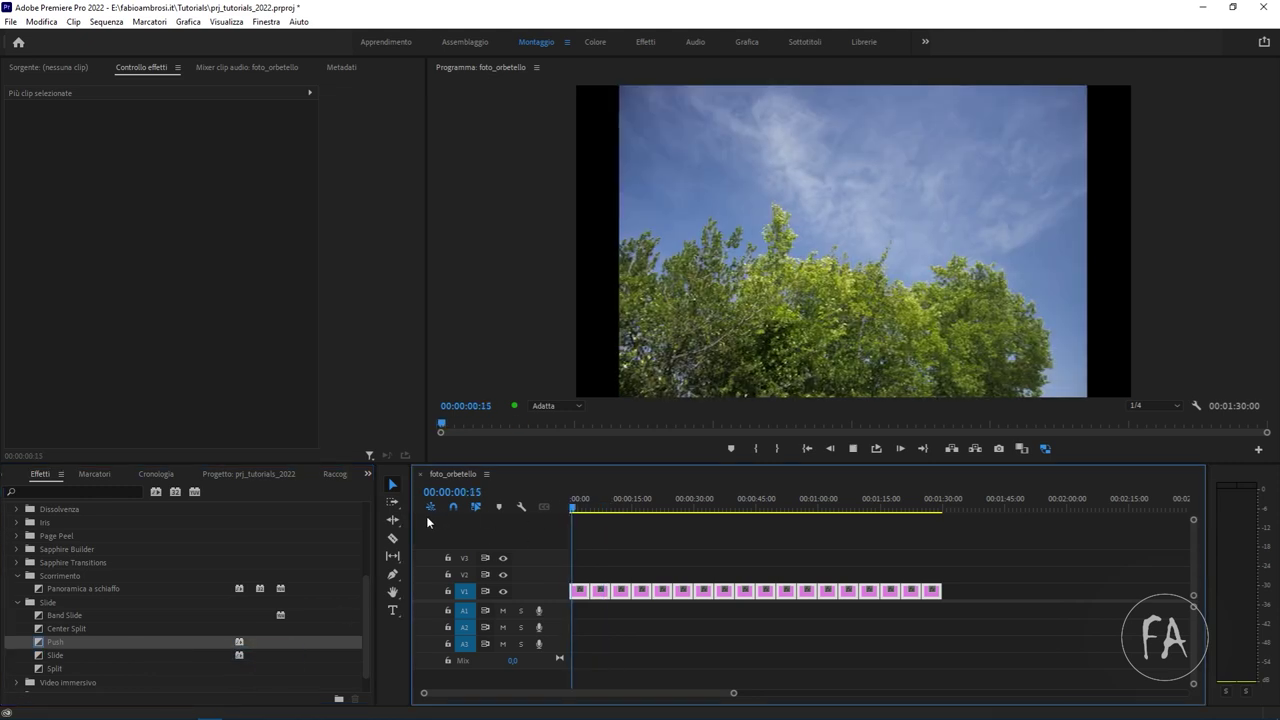
key(equal)
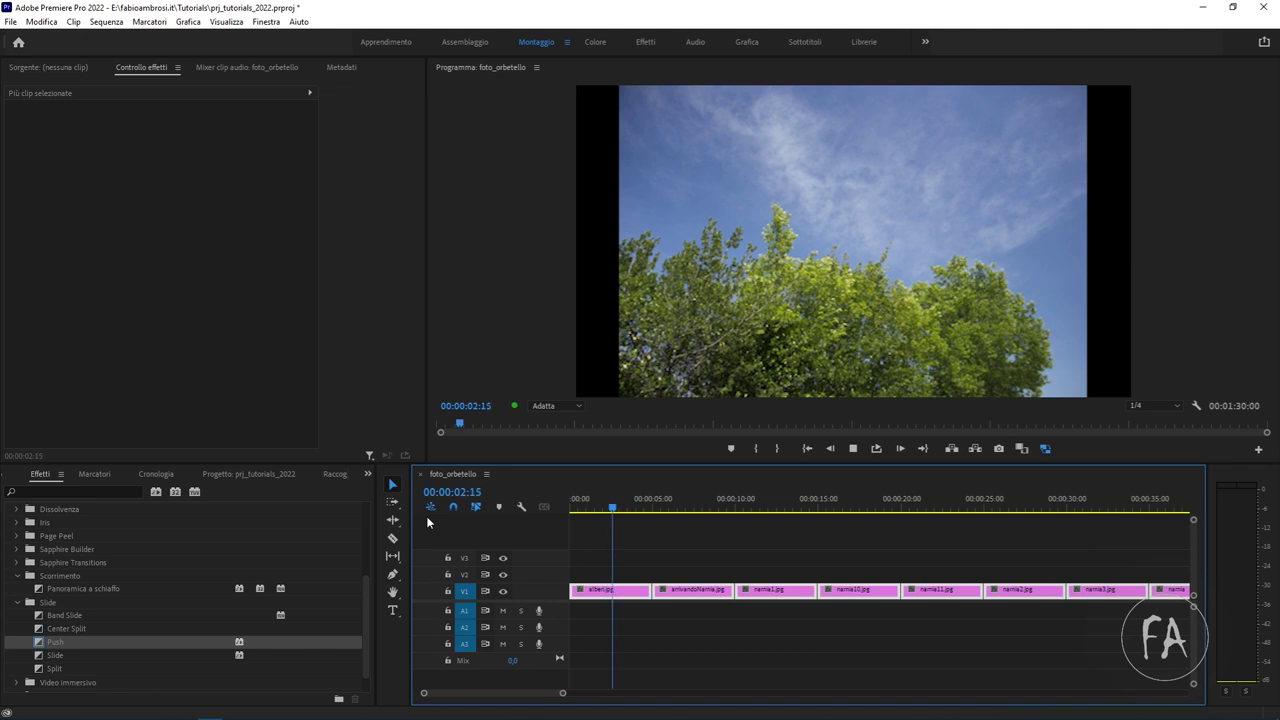
key(space)
key(ctrl+a)
key(ctrl+d)
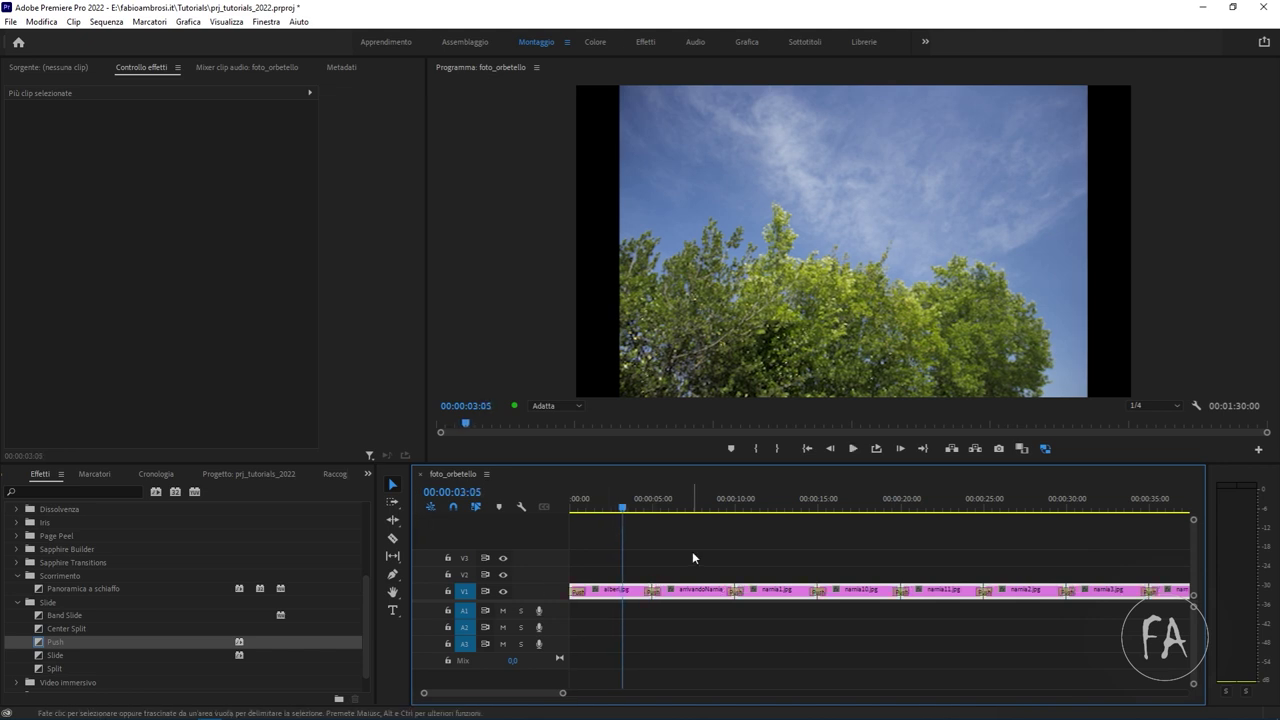
key(space)
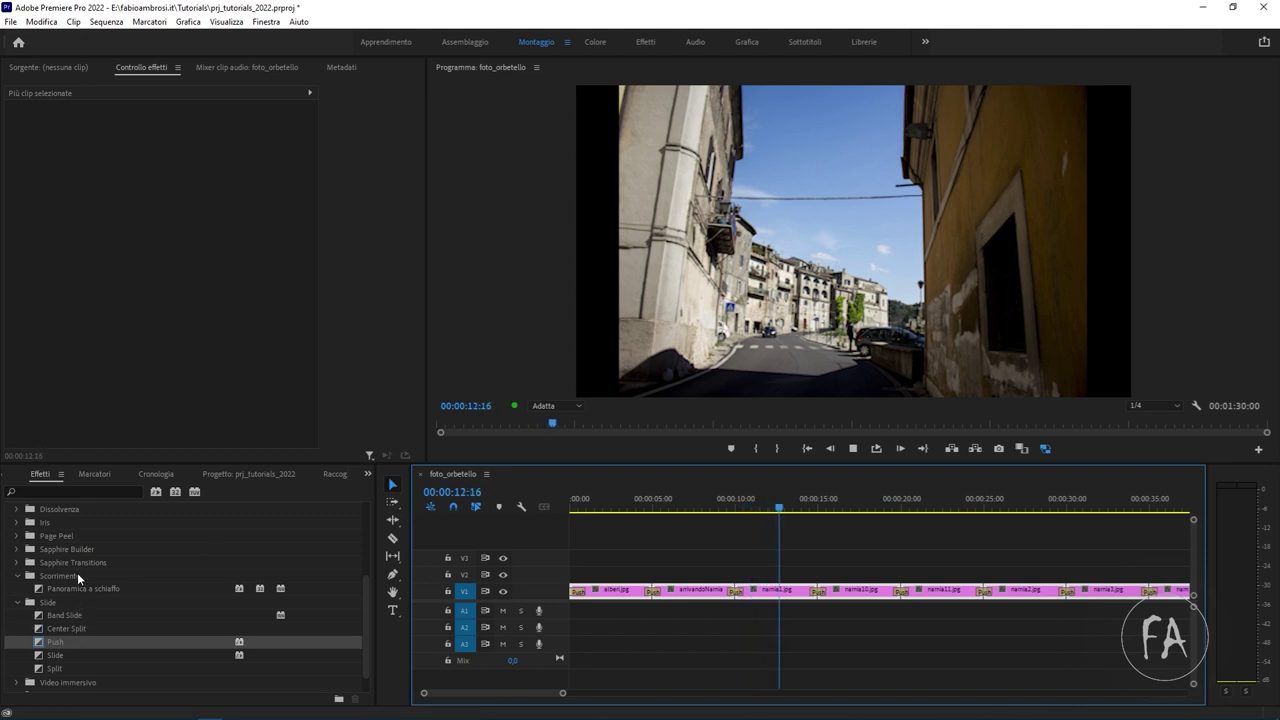
scroll(84, 630, down, 2)
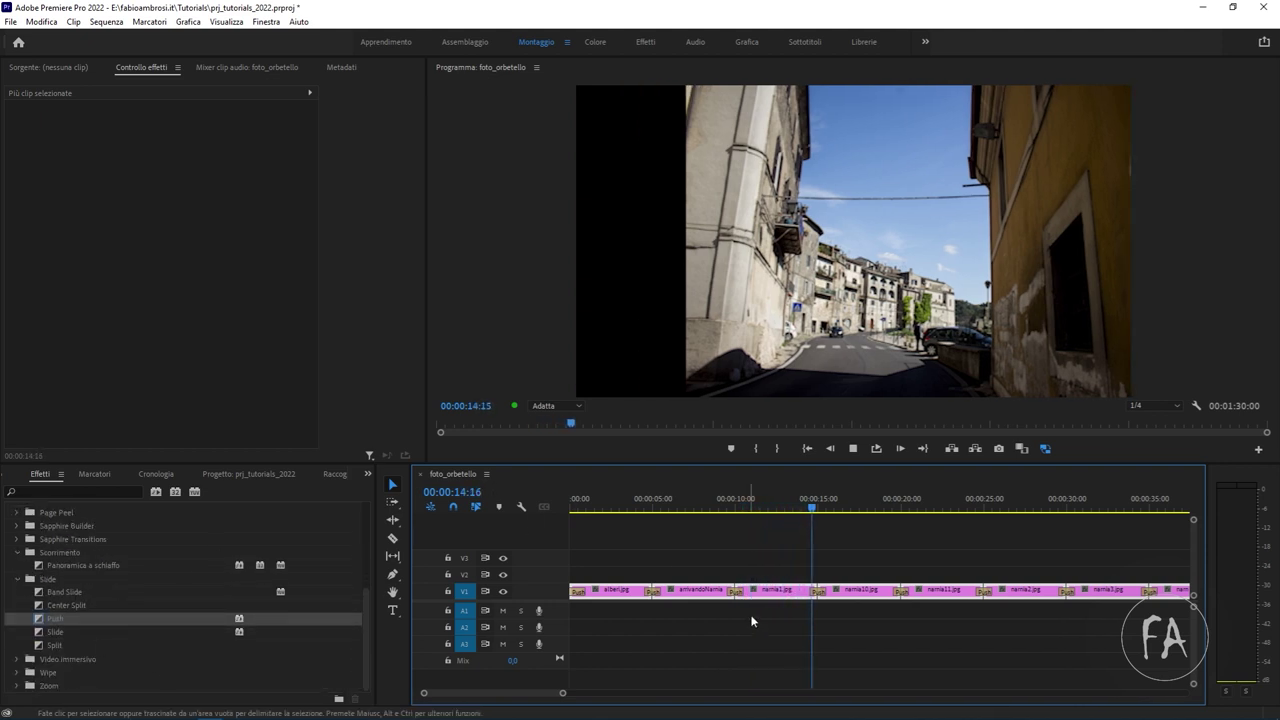
key(space)
- Select all V1 photos and mark a range covering the whole sequence up to 00:01:30:00
key(minus)
key(minus)
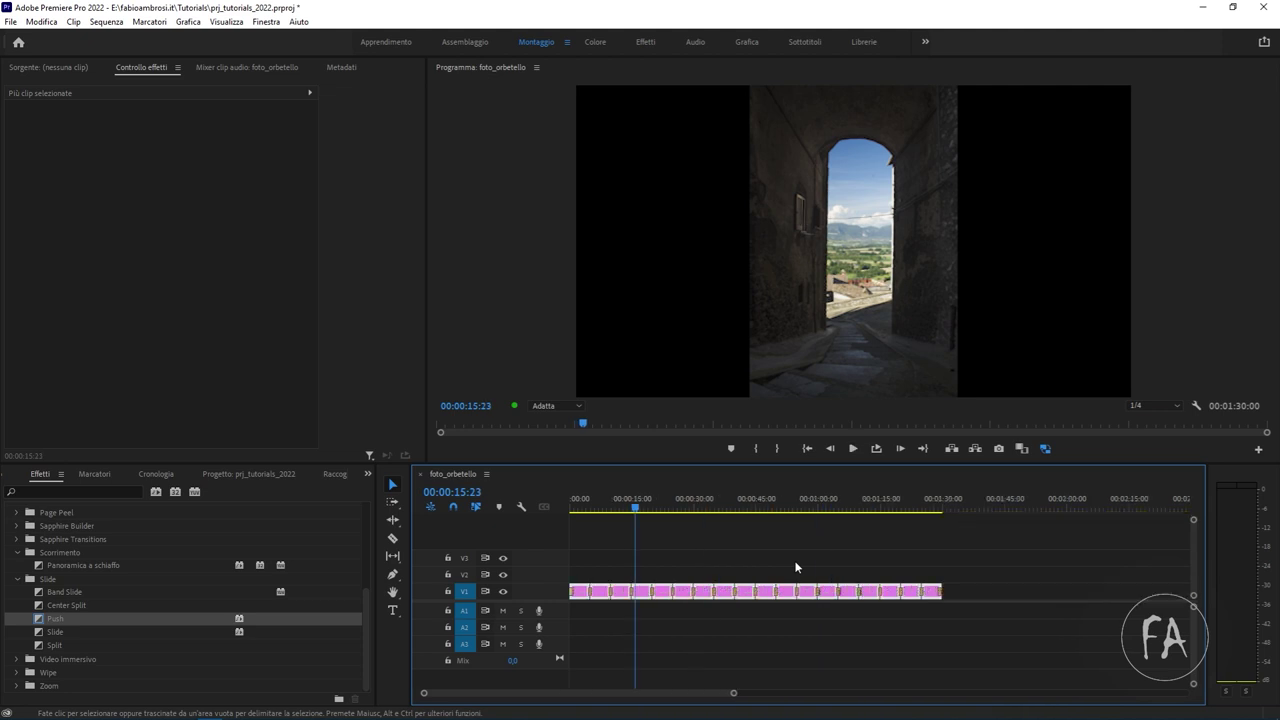
drag(1006, 562, 540, 593)
drag(972, 508, 946, 509)
key(Left)
key(slash)
drag(950, 509, 475, 503)
key(ctrl+m)
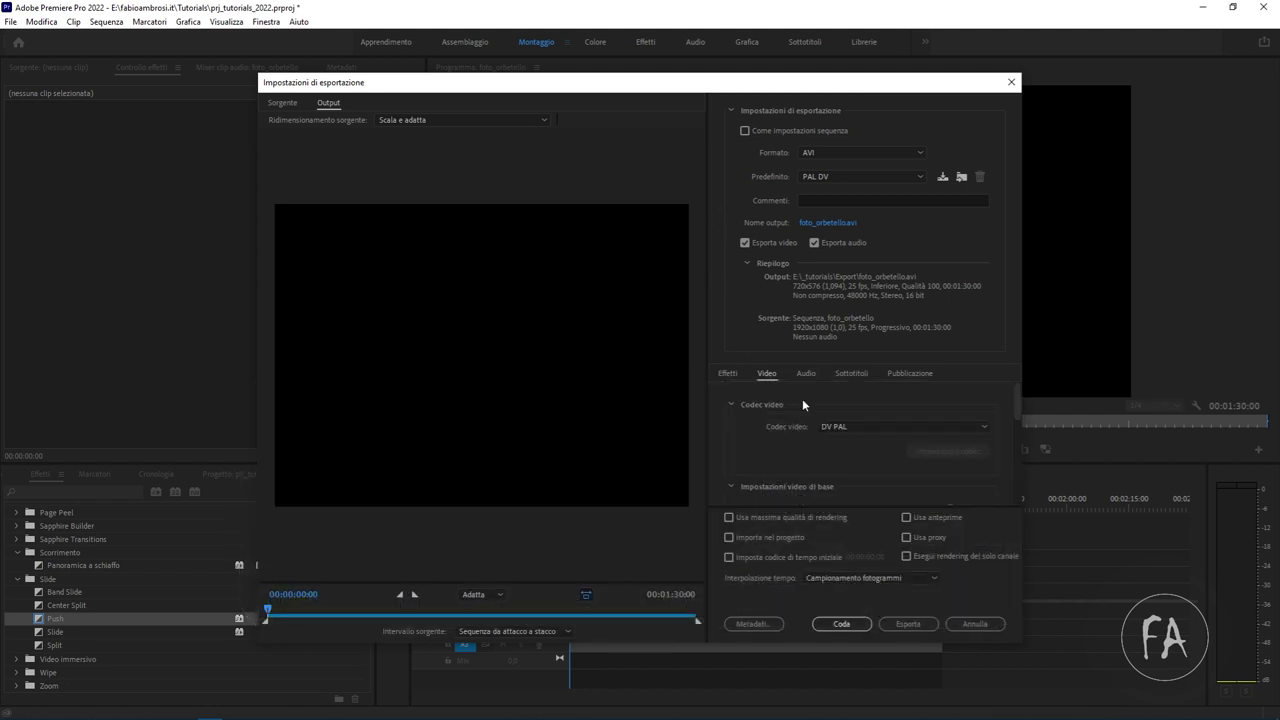
click(915, 374)
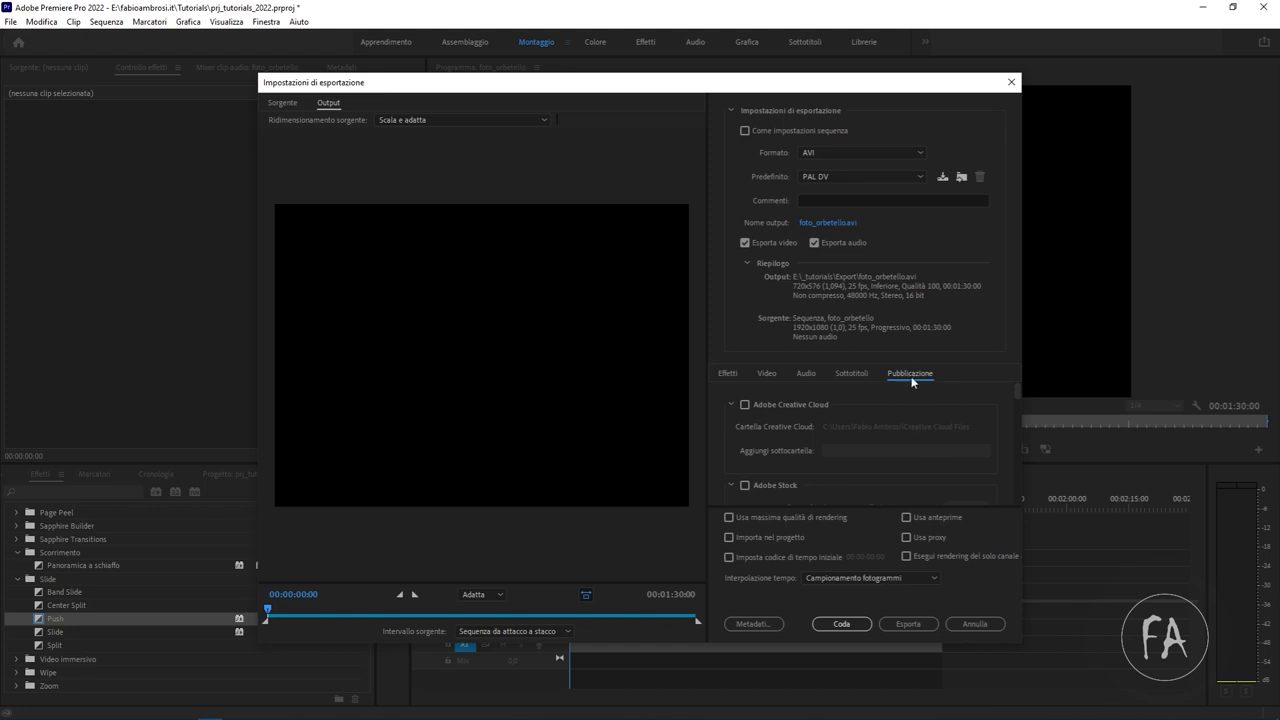
scroll(777, 452, down, 3)
scroll(752, 452, down, 2)
scroll(785, 472, down, 2)
scroll(782, 459, down, 2)
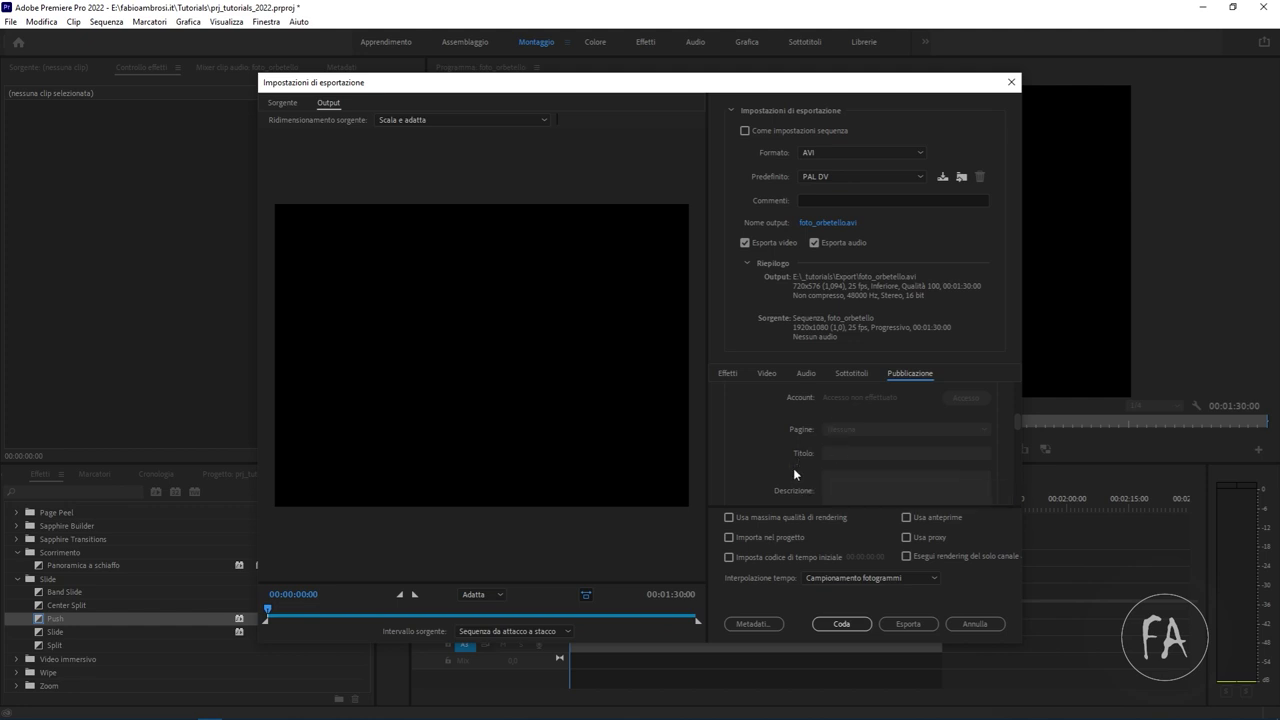
scroll(784, 452, down, 2)
scroll(789, 467, down, 2)
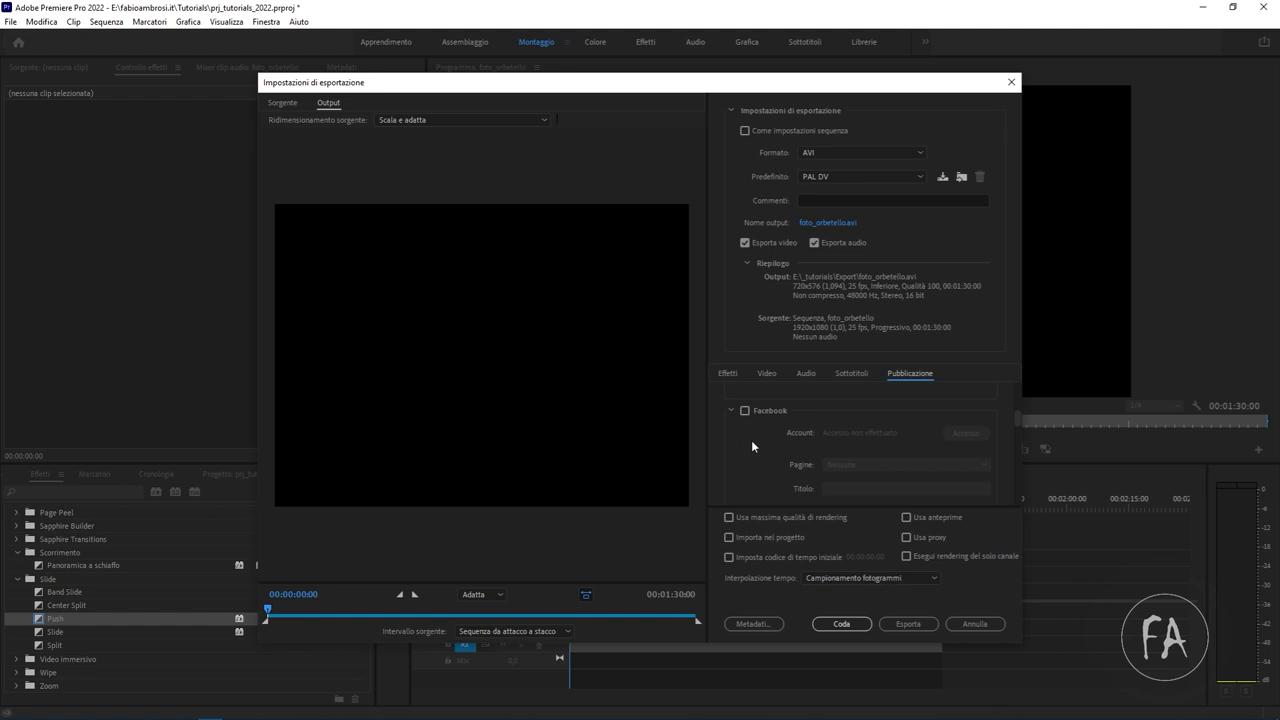
scroll(751, 440, down, 1)
scroll(753, 449, up, 1)
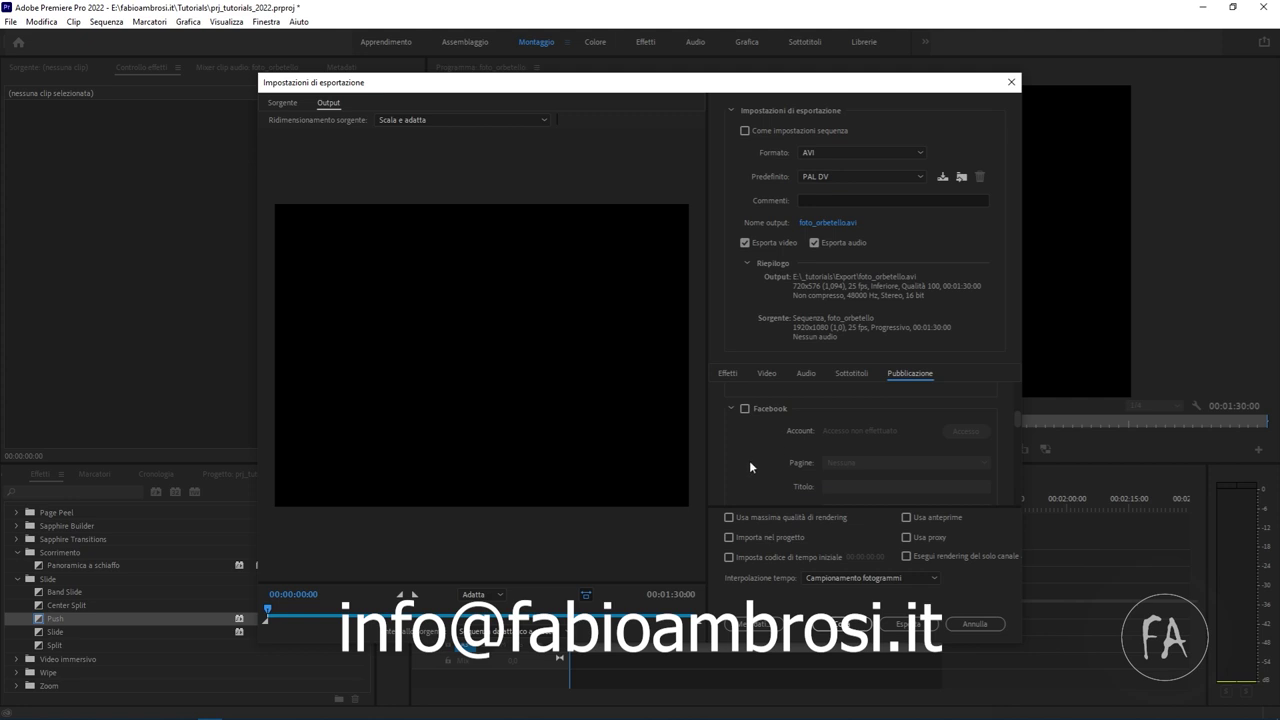
scroll(749, 460, up, 2)
scroll(749, 460, up, 1)
scroll(749, 460, up, 1)
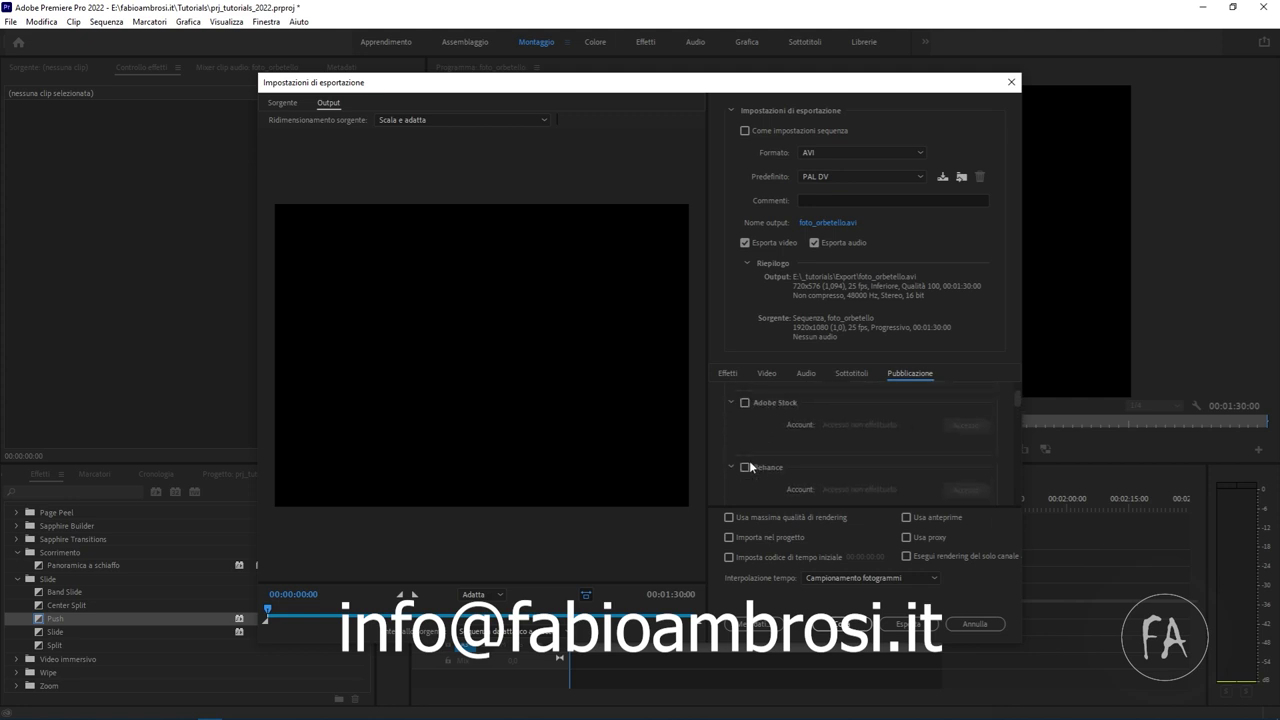
click(976, 626)
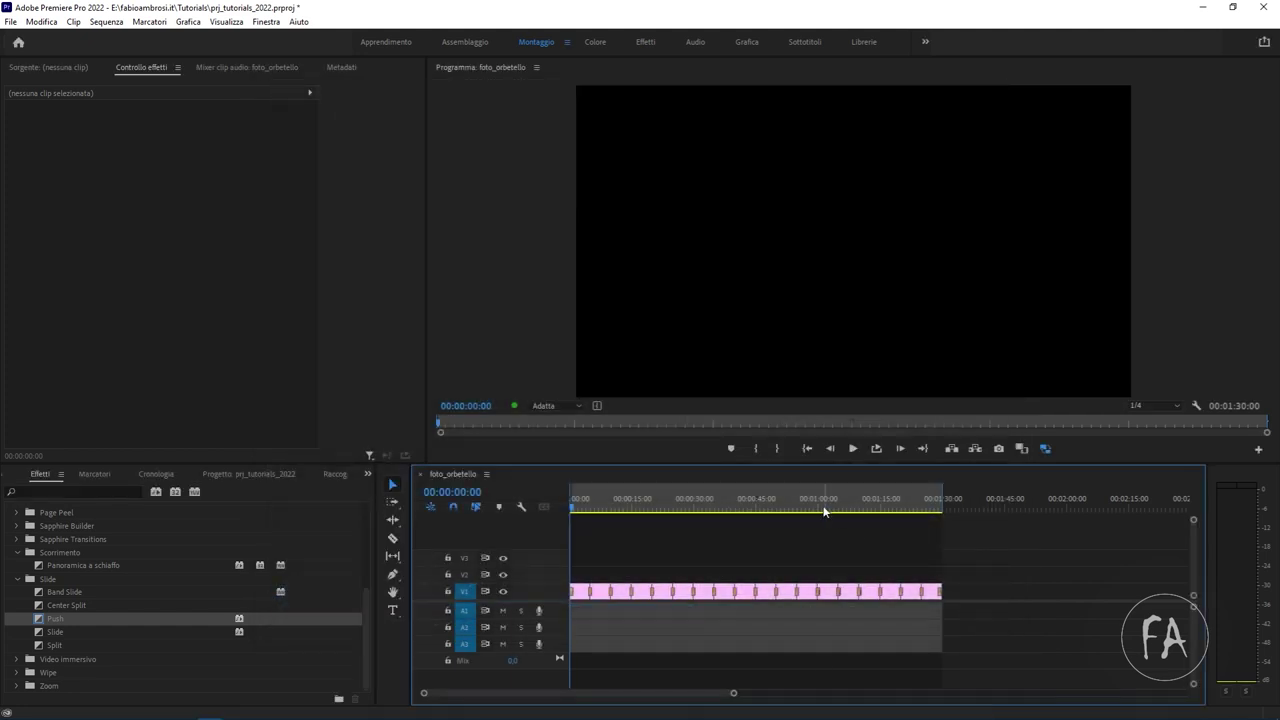
- Open the corretti bin of photos in the Project panel
click(823, 508)
key(minus)
key(minus)
key(equal)
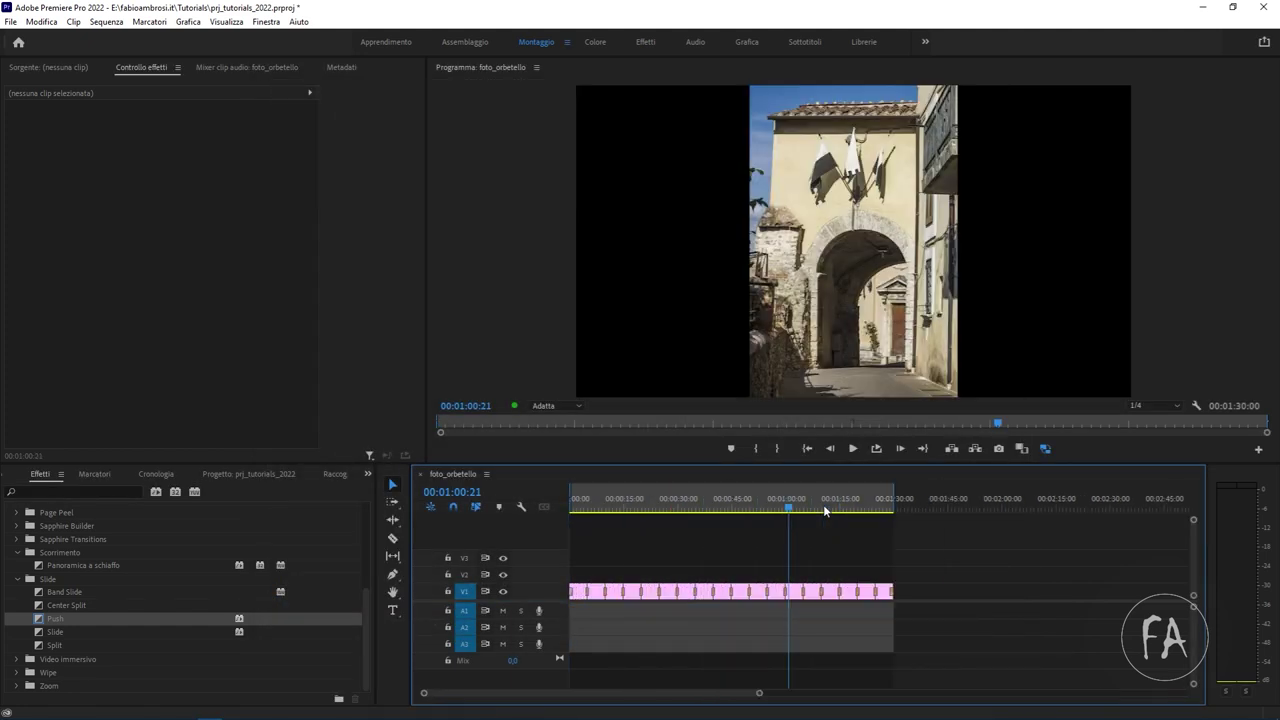
key(minus)
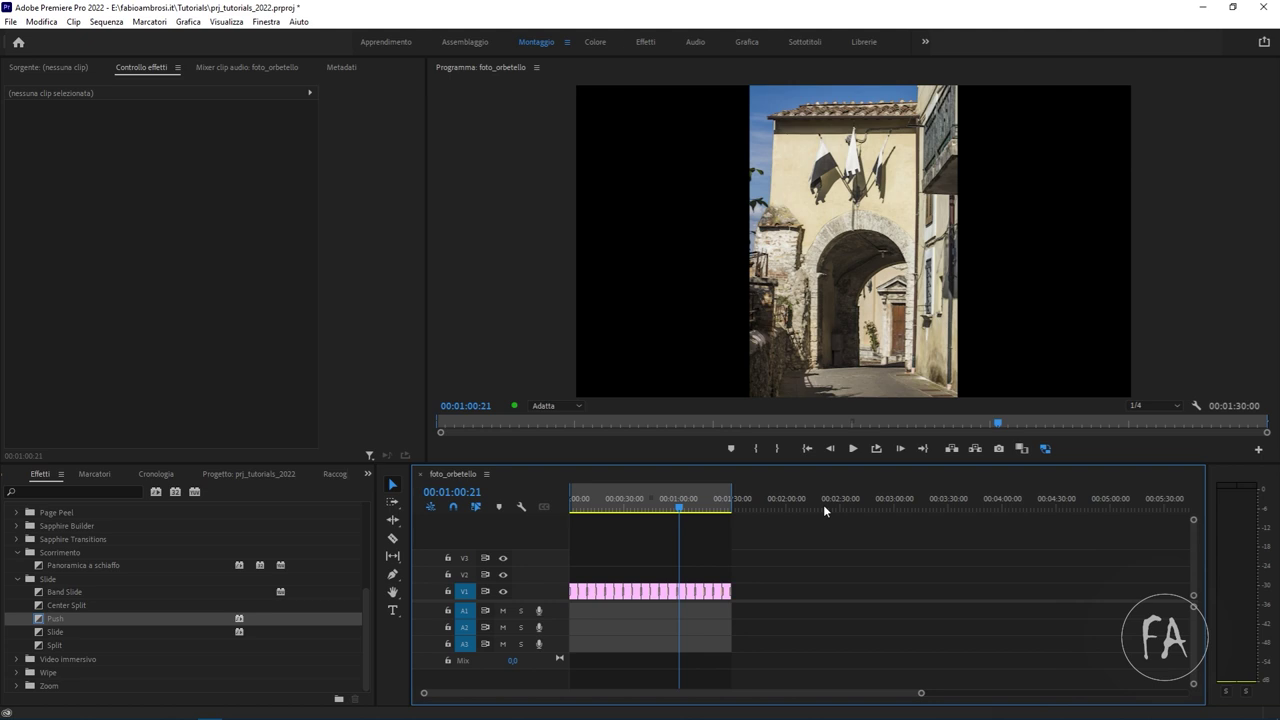
click(367, 474)
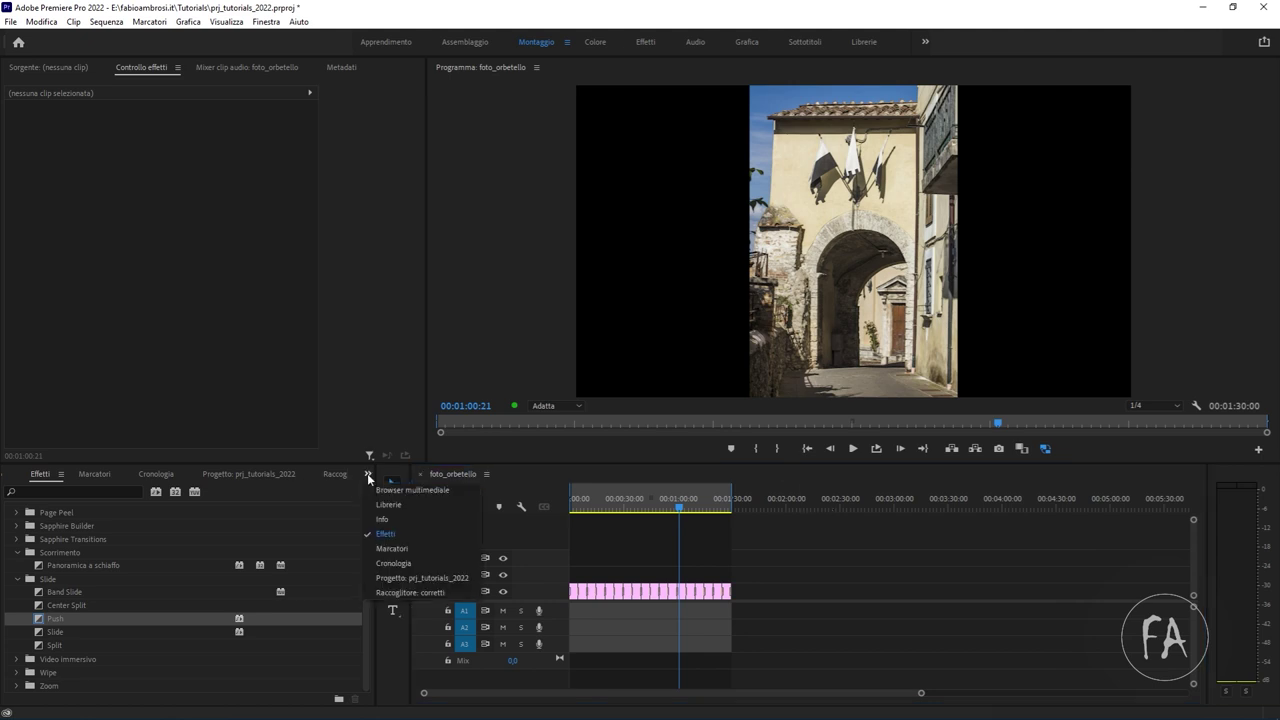
click(423, 580)
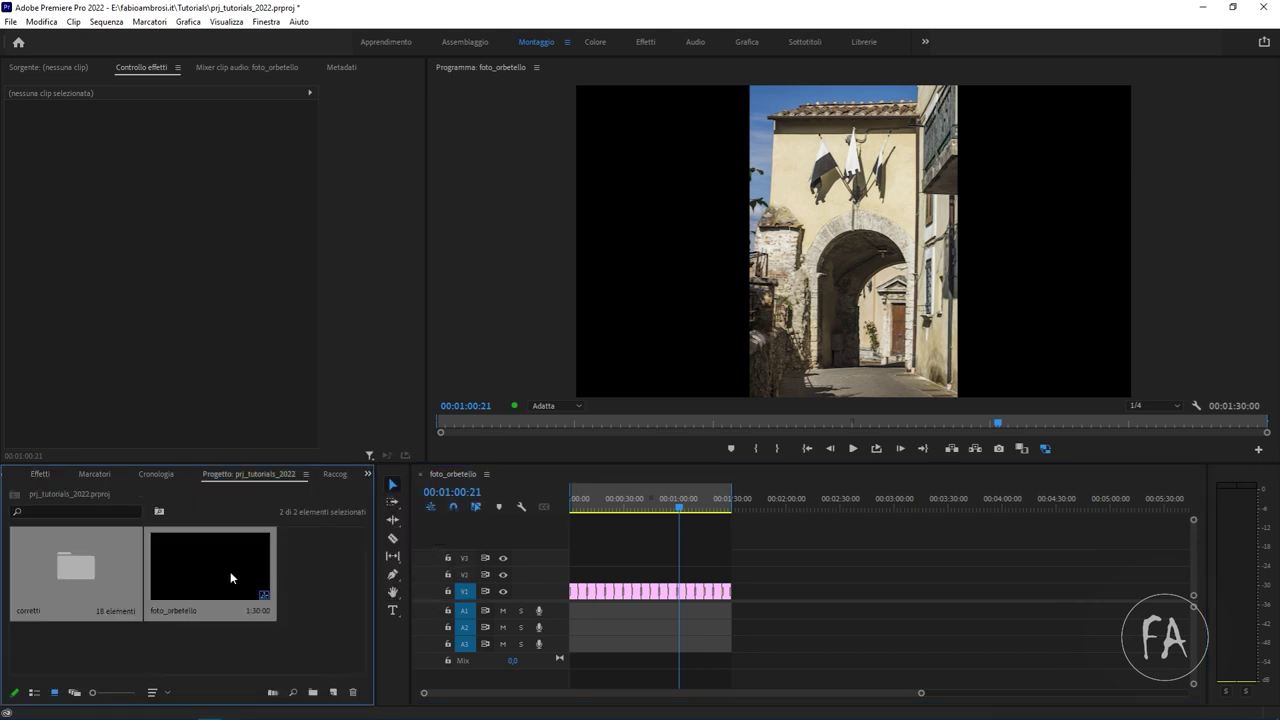
double_click(137, 583)
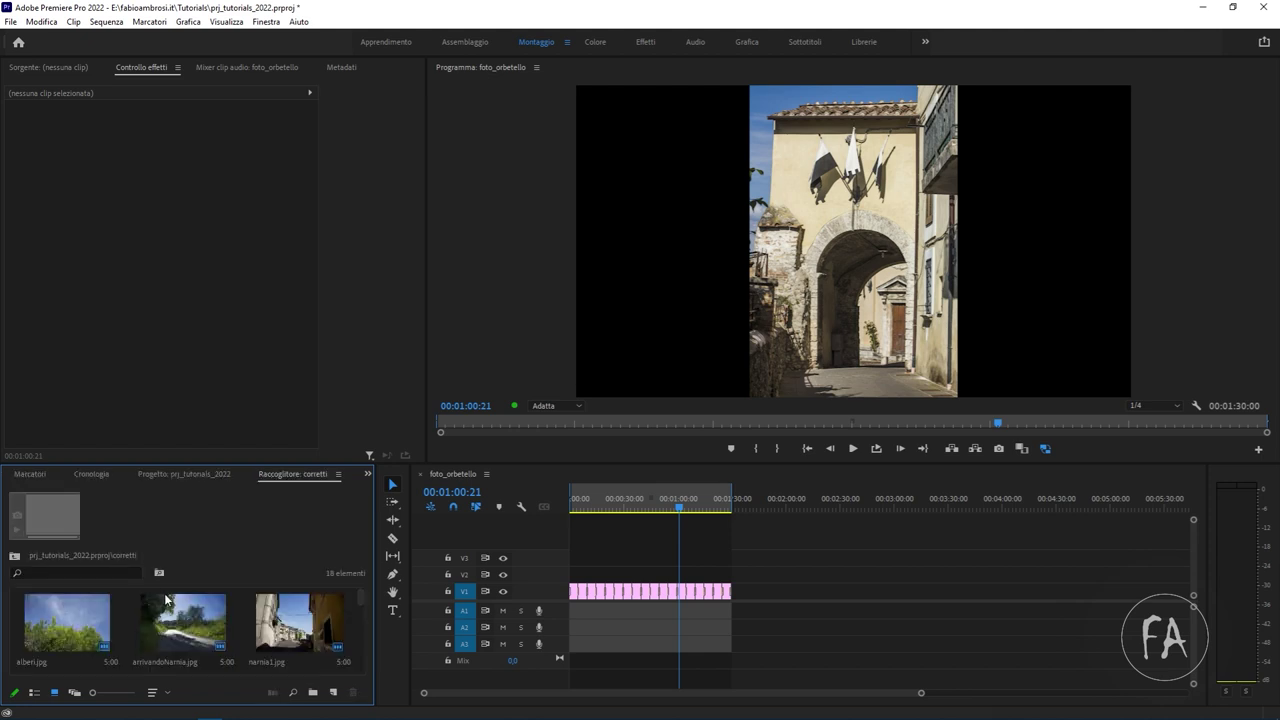
- Delete every photo clip from V1 and enlarge the timeline and bin area
click(682, 568)
click(643, 596)
click(662, 595)
mouse_move(793, 577)
mouse_down()
mouse_move(511, 601)
mouse_move(534, 606)
mouse_up()
key(Delete)
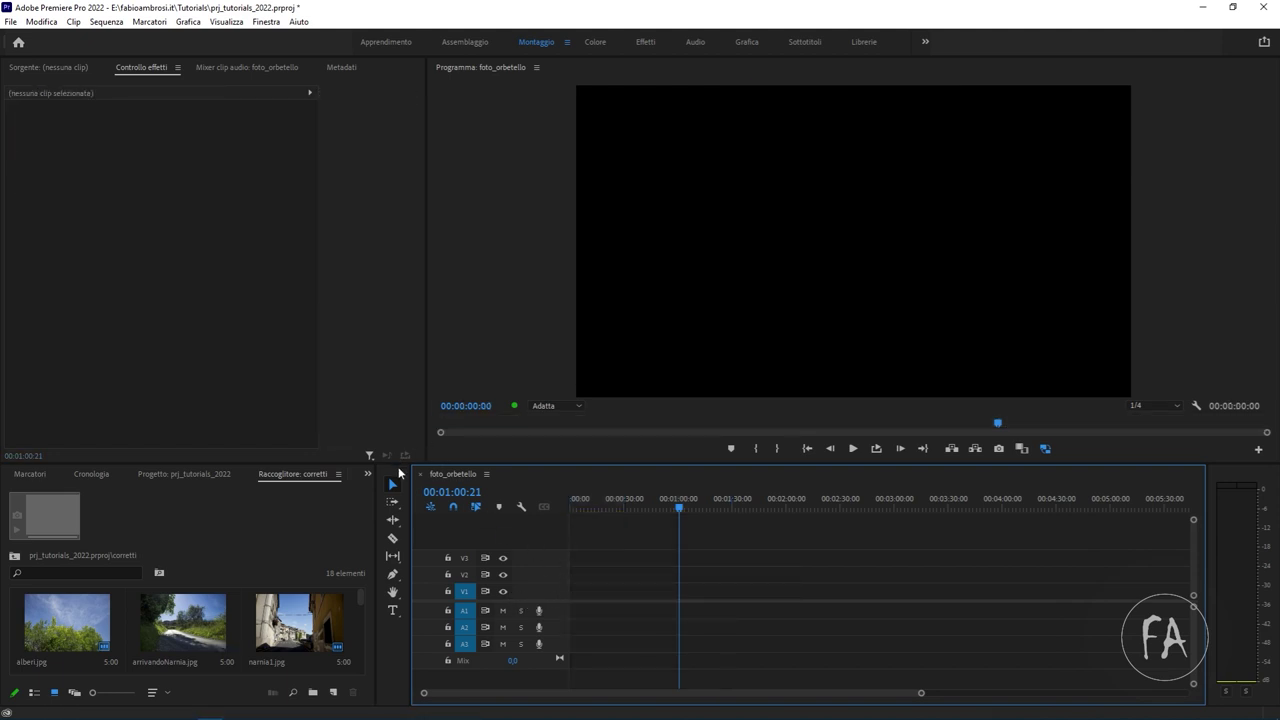
mouse_move(411, 460)
mouse_down()
mouse_move(430, 229)
mouse_move(455, 265)
mouse_up()
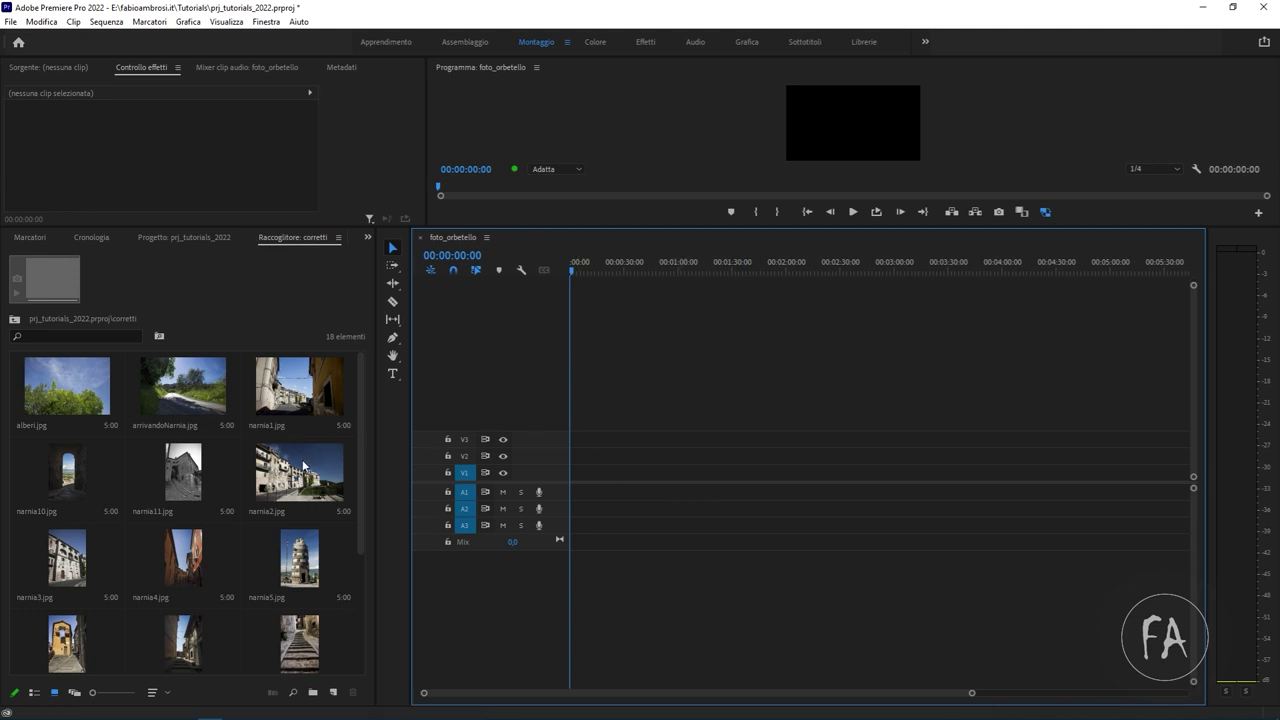
ctrl+click(303, 465)
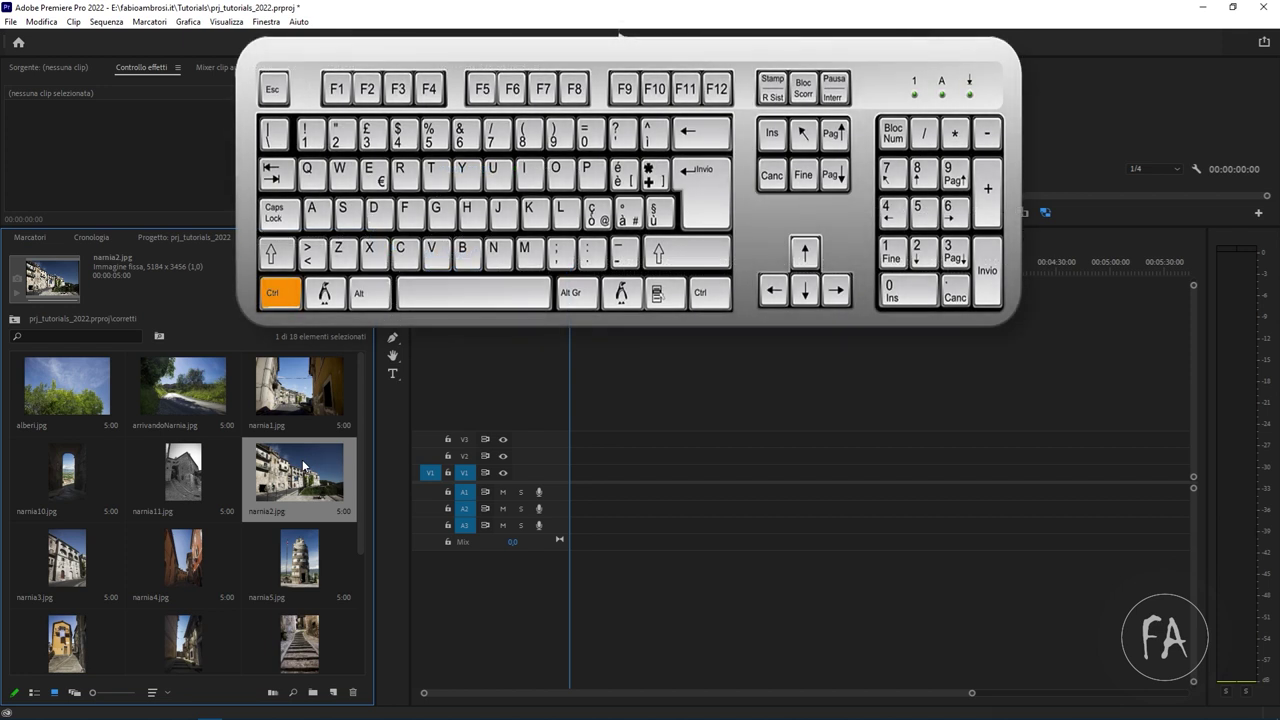
ctrl+click(194, 568)
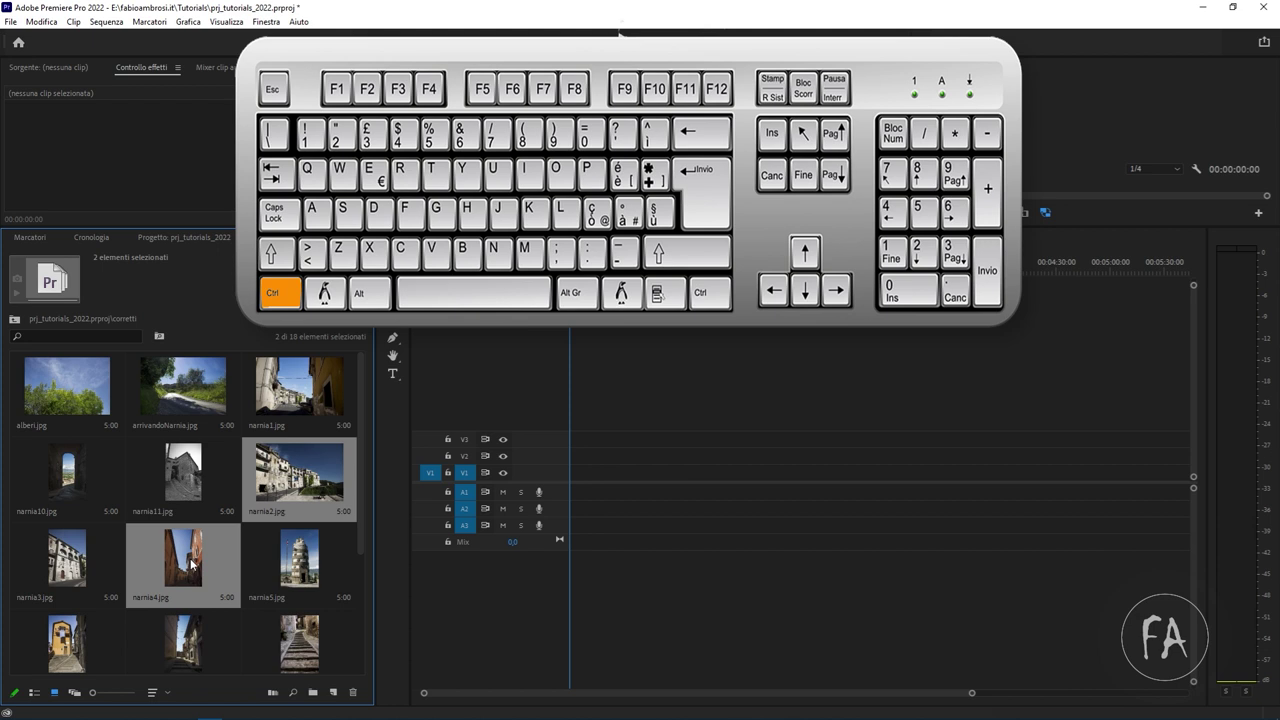
ctrl+click(88, 406)
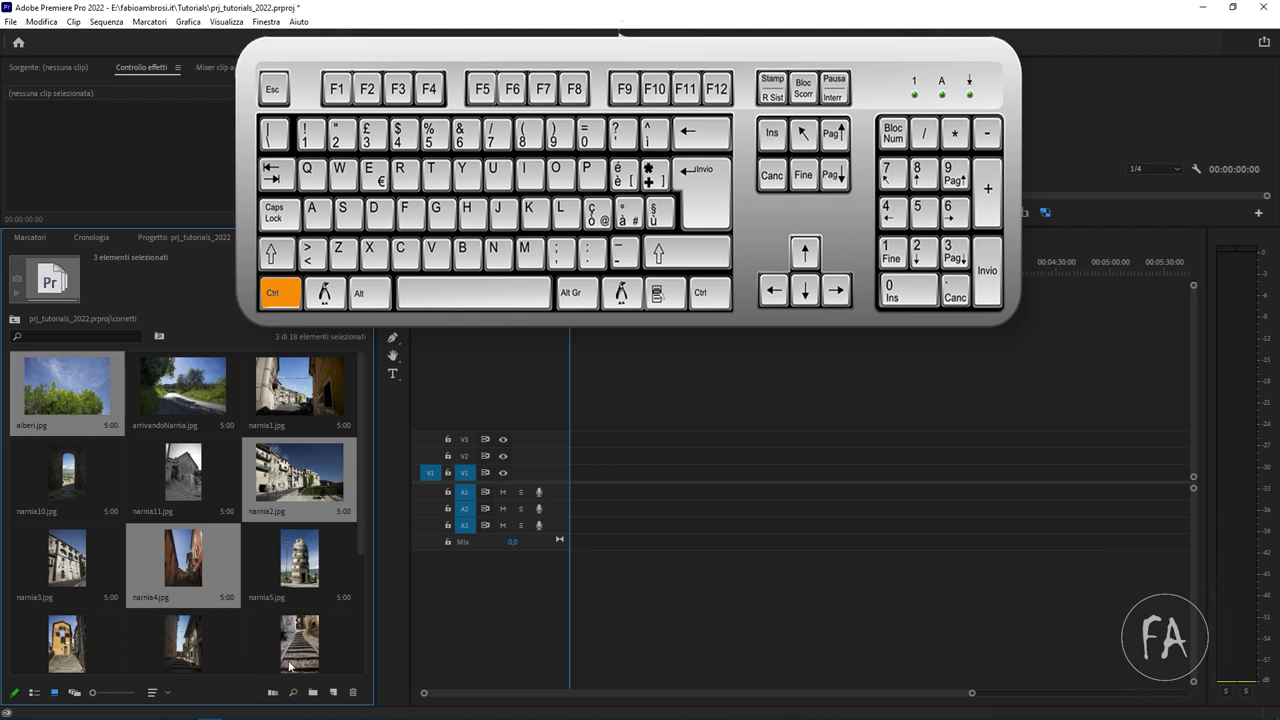
ctrl+click(290, 663)
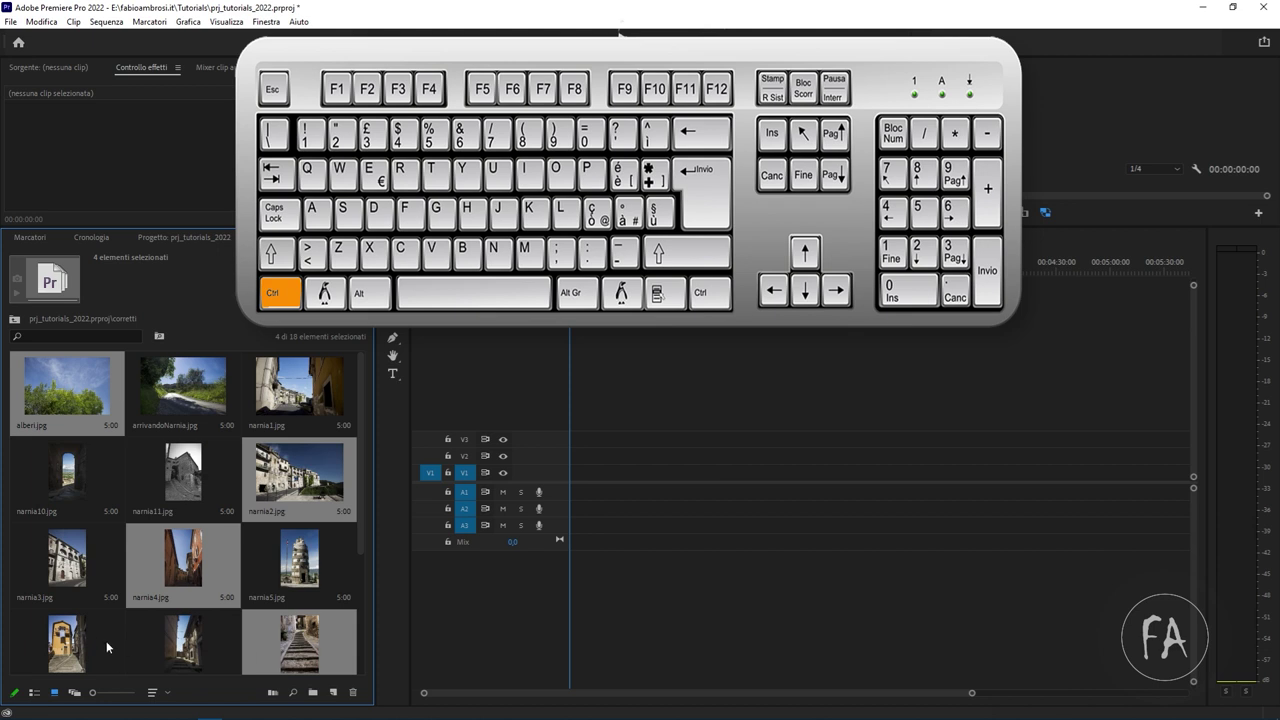
ctrl+click(72, 641)
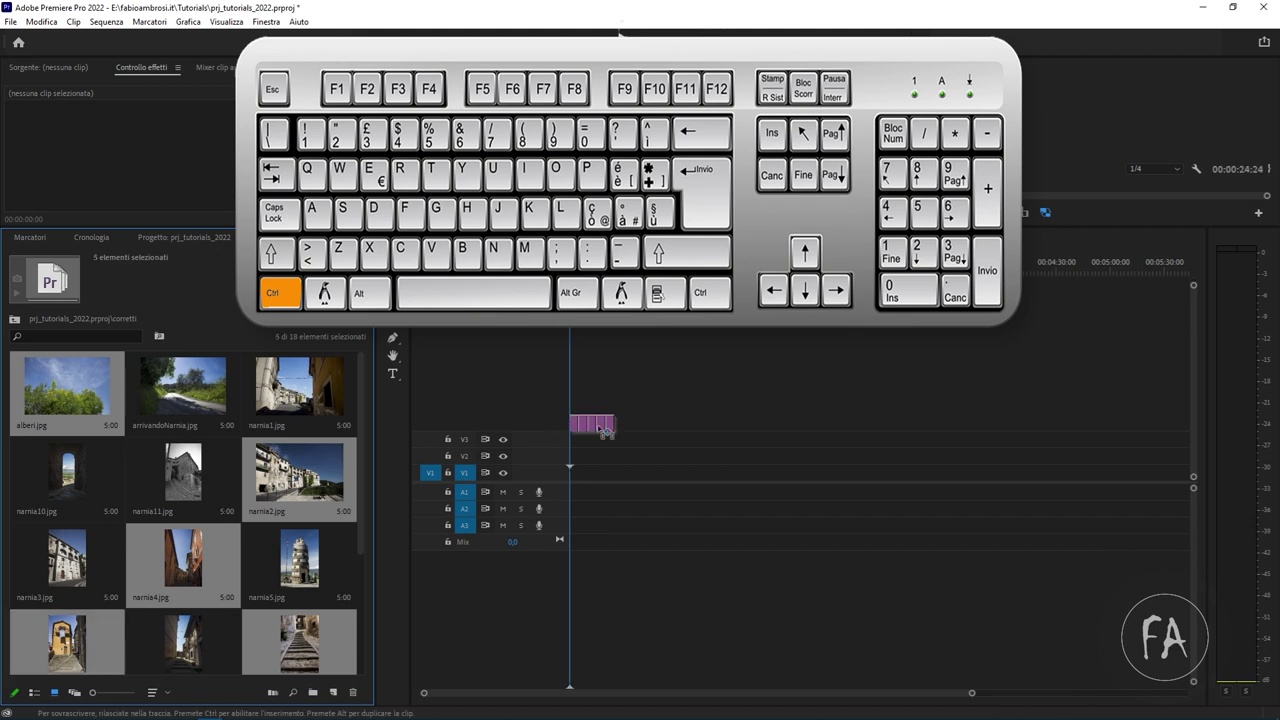
drag(57, 385, 582, 475)
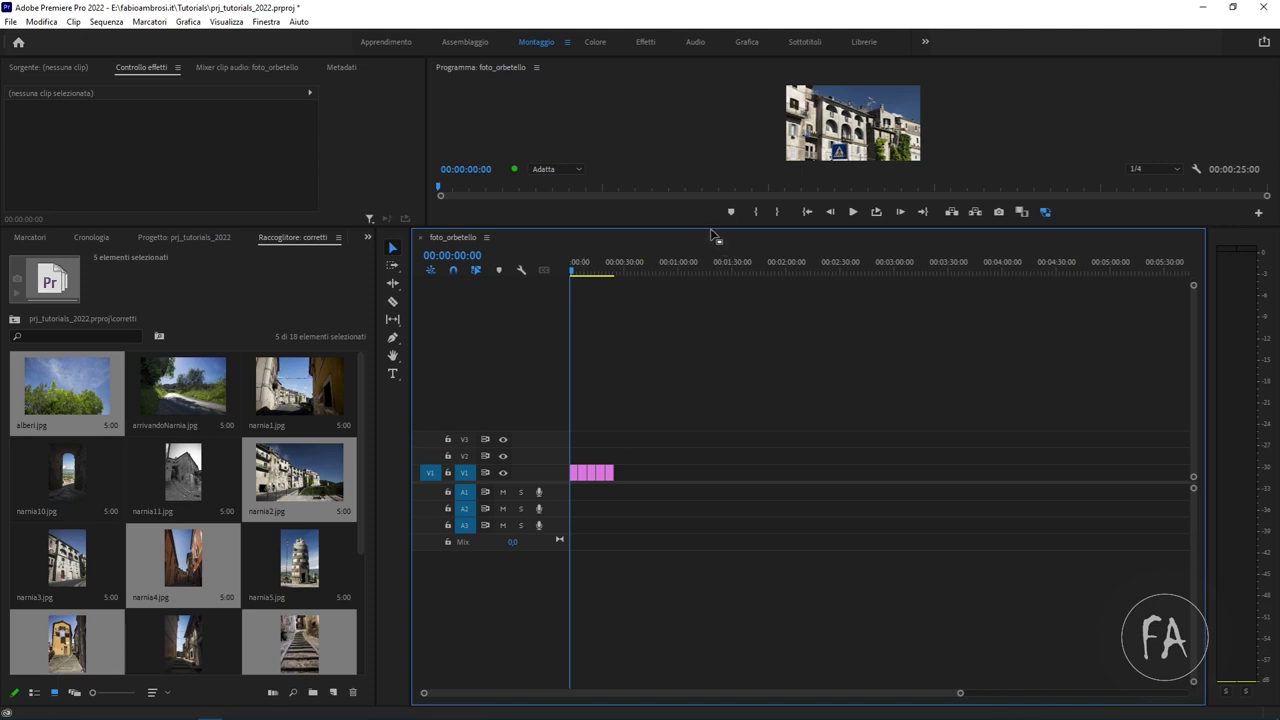
drag(713, 233, 700, 440)
key(space)
key(equal)
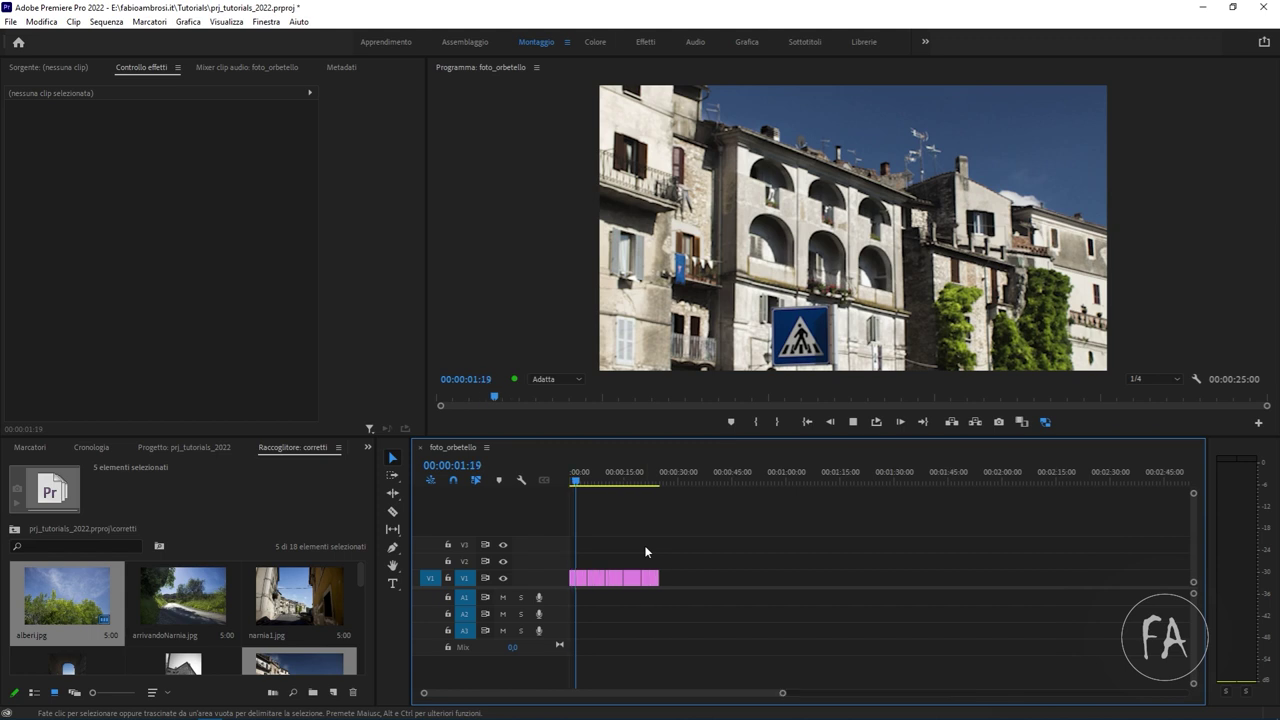
key(equal)
click(615, 479)
drag(615, 479, 740, 482)
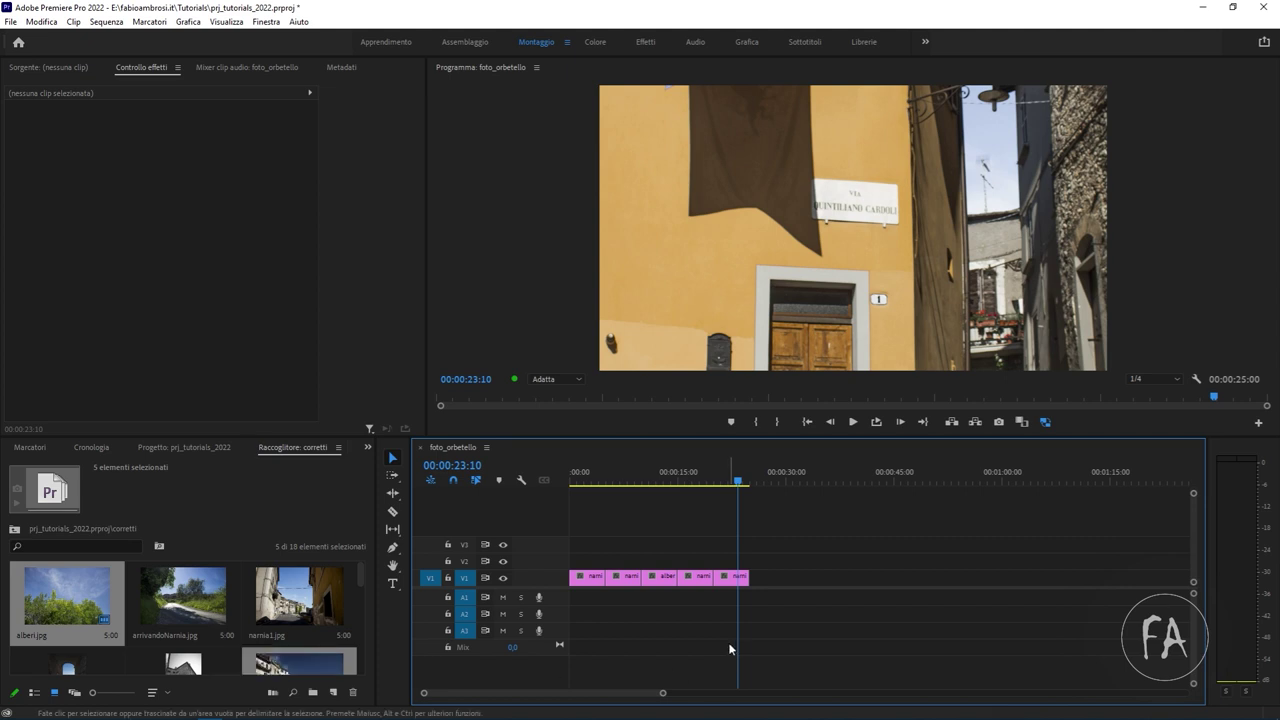
drag(822, 565, 570, 604)
click(121, 574)
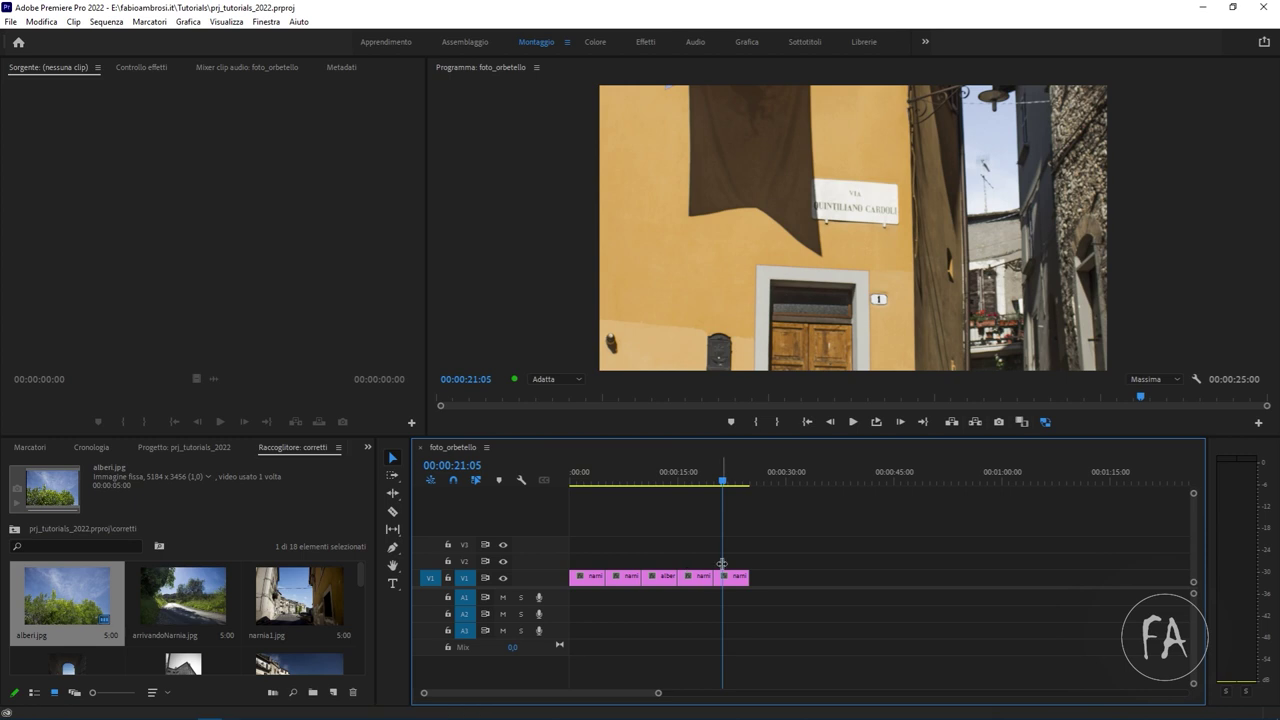
- In Timeline preferences, set still images to 1 second and video transitions to 50 frames
click(44, 24)
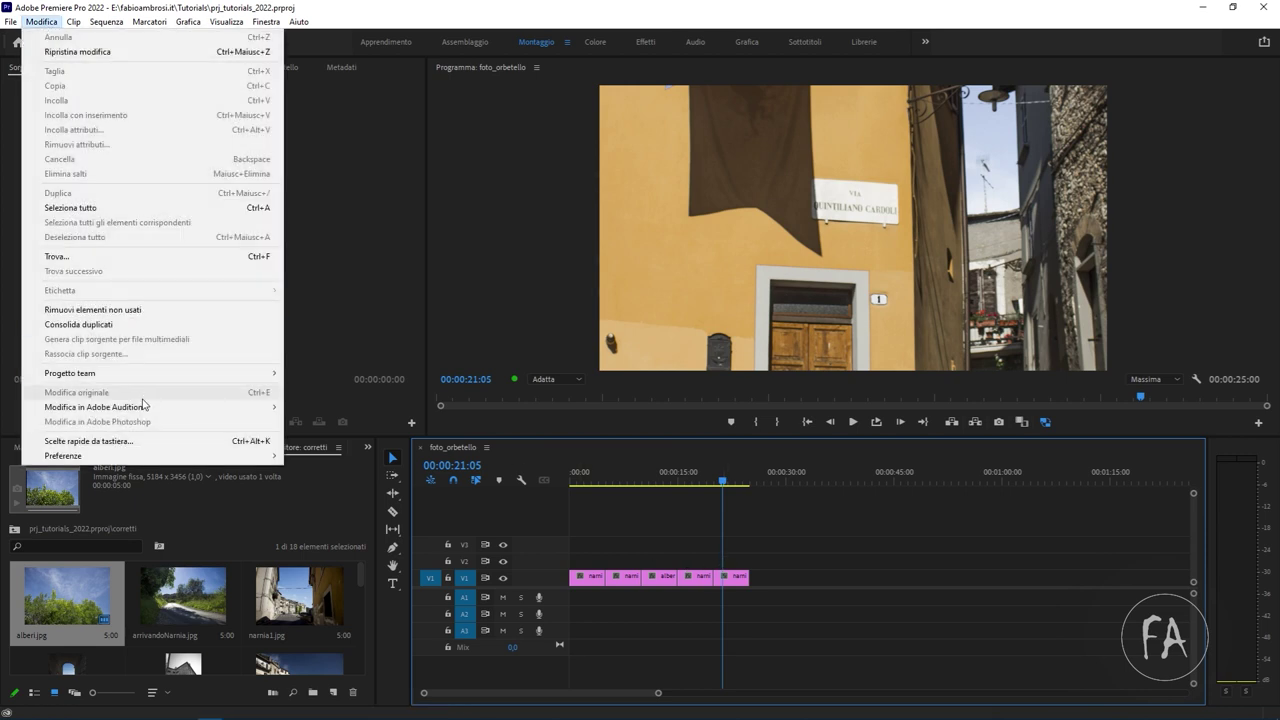
mouse_move(147, 456)
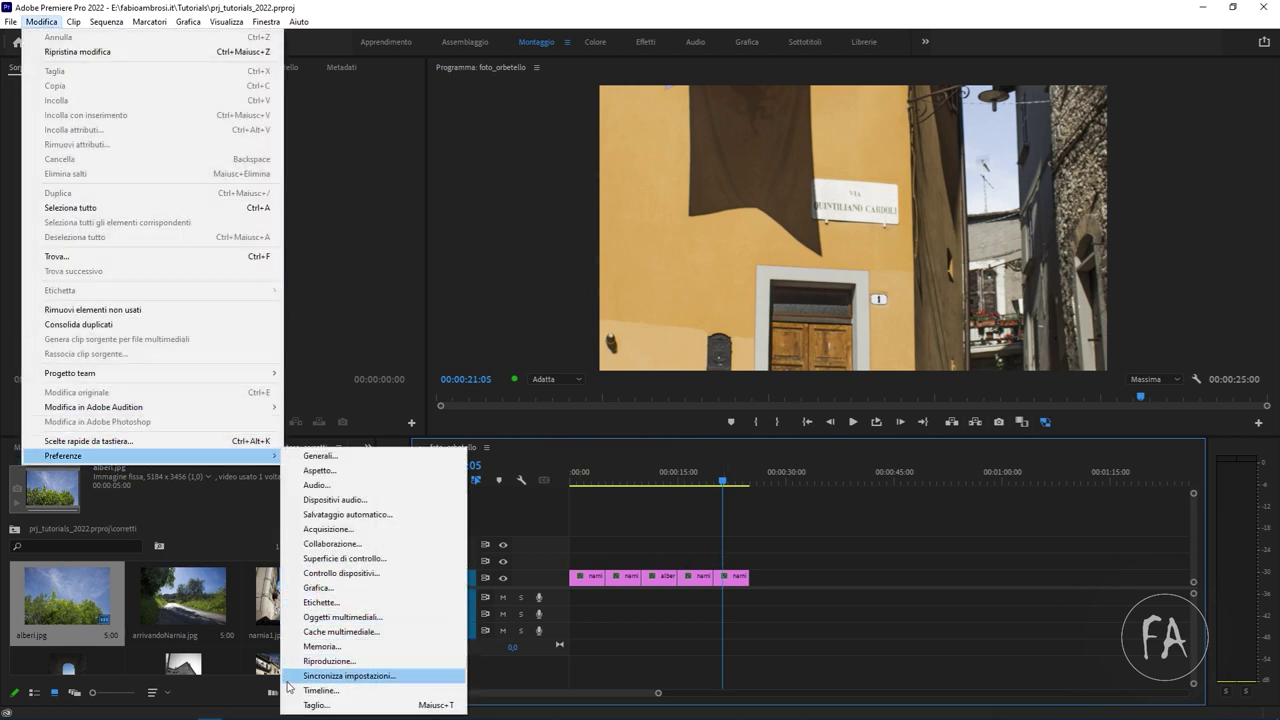
click(300, 690)
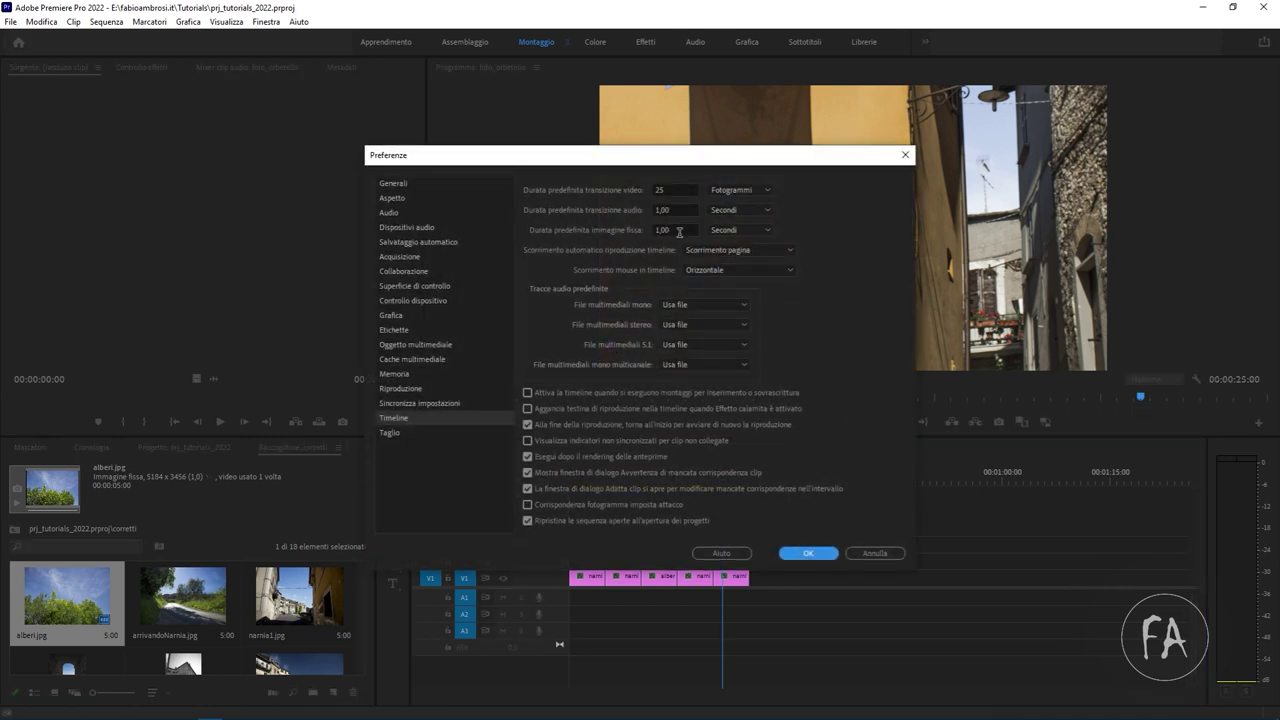
click(675, 230)
text(1)
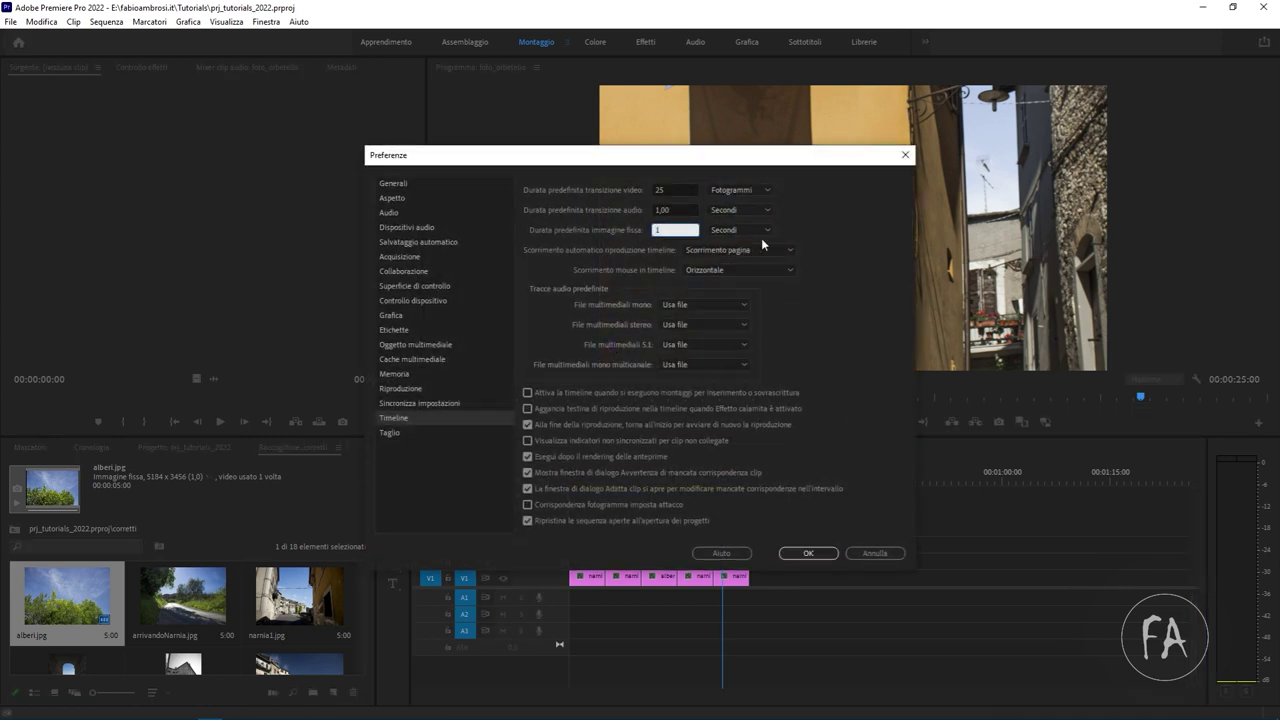
click(821, 221)
click(672, 189)
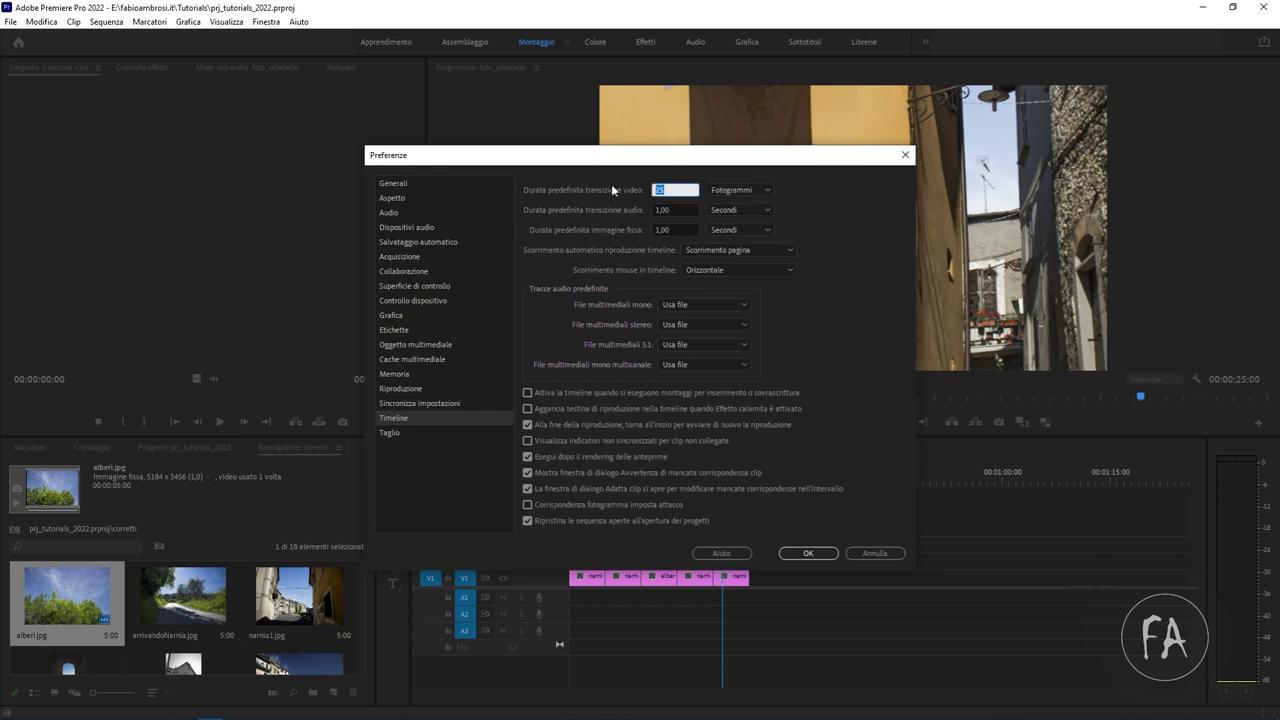
text(50)
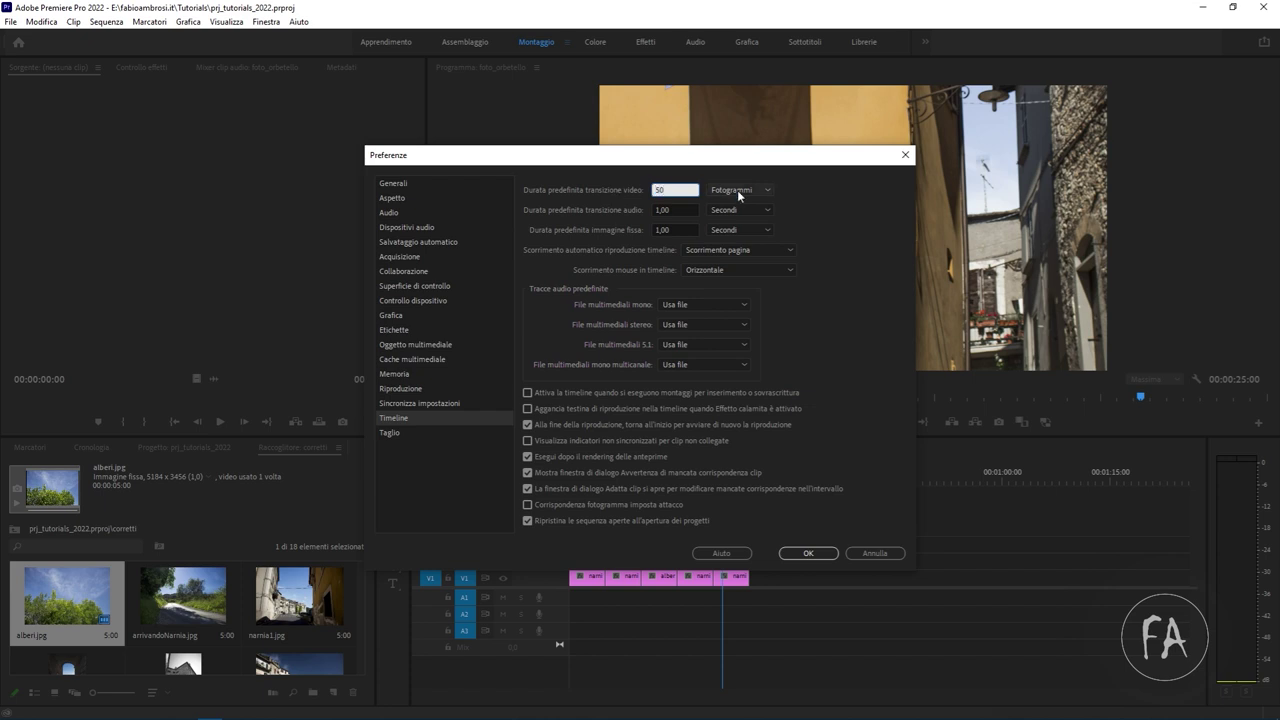
click(811, 201)
click(805, 552)
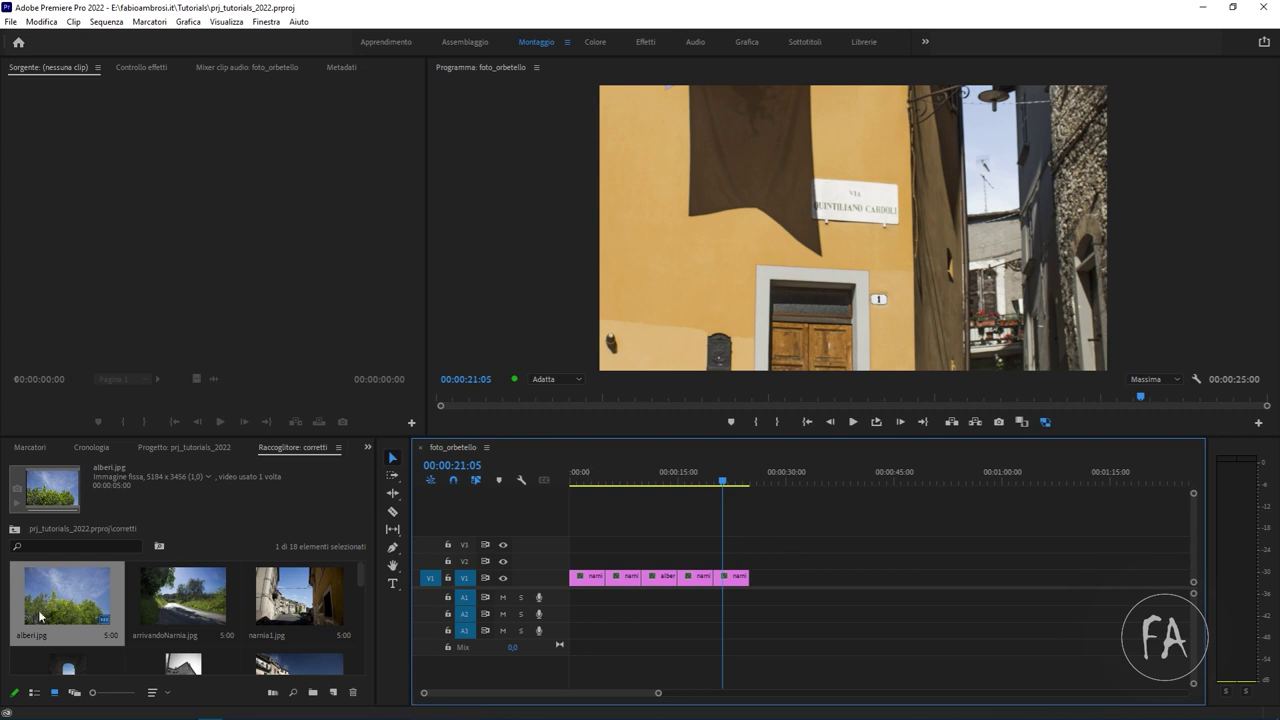
- Delete the corretti bin and re-import the whole corretti folder
click(14, 528)
key(Delete)
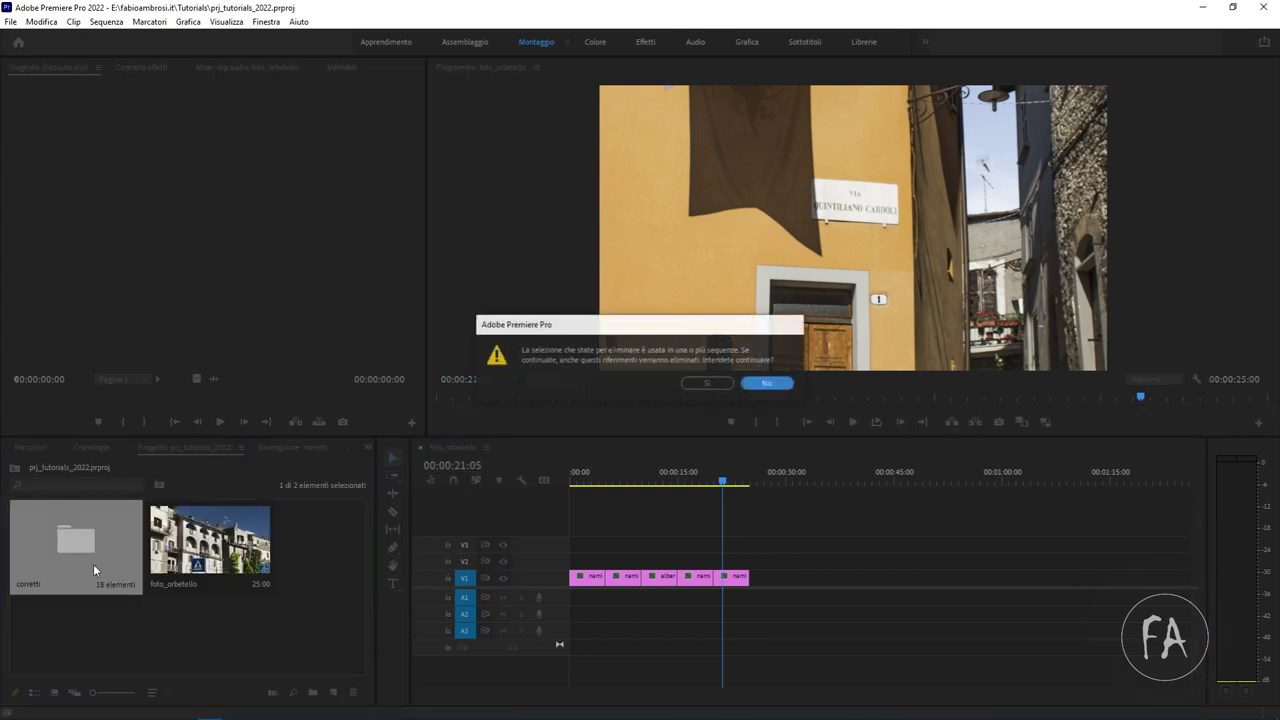
click(686, 383)
double_click(256, 586)
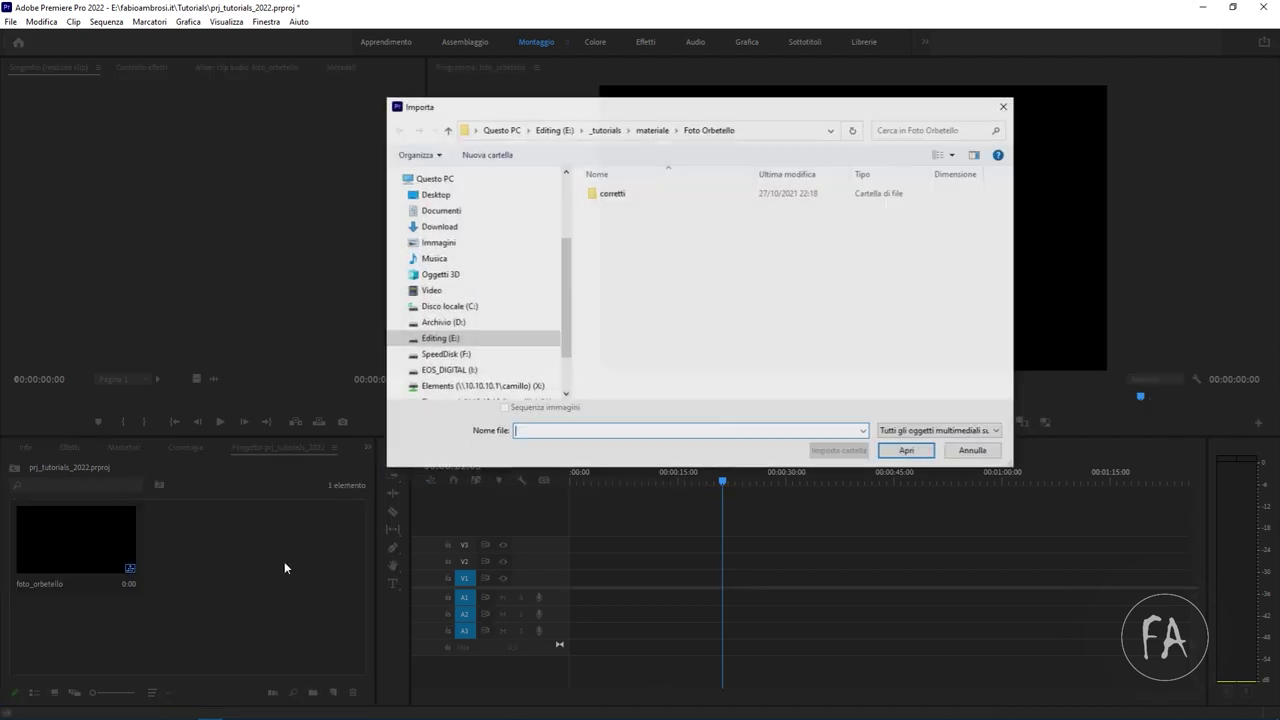
click(651, 196)
click(838, 451)
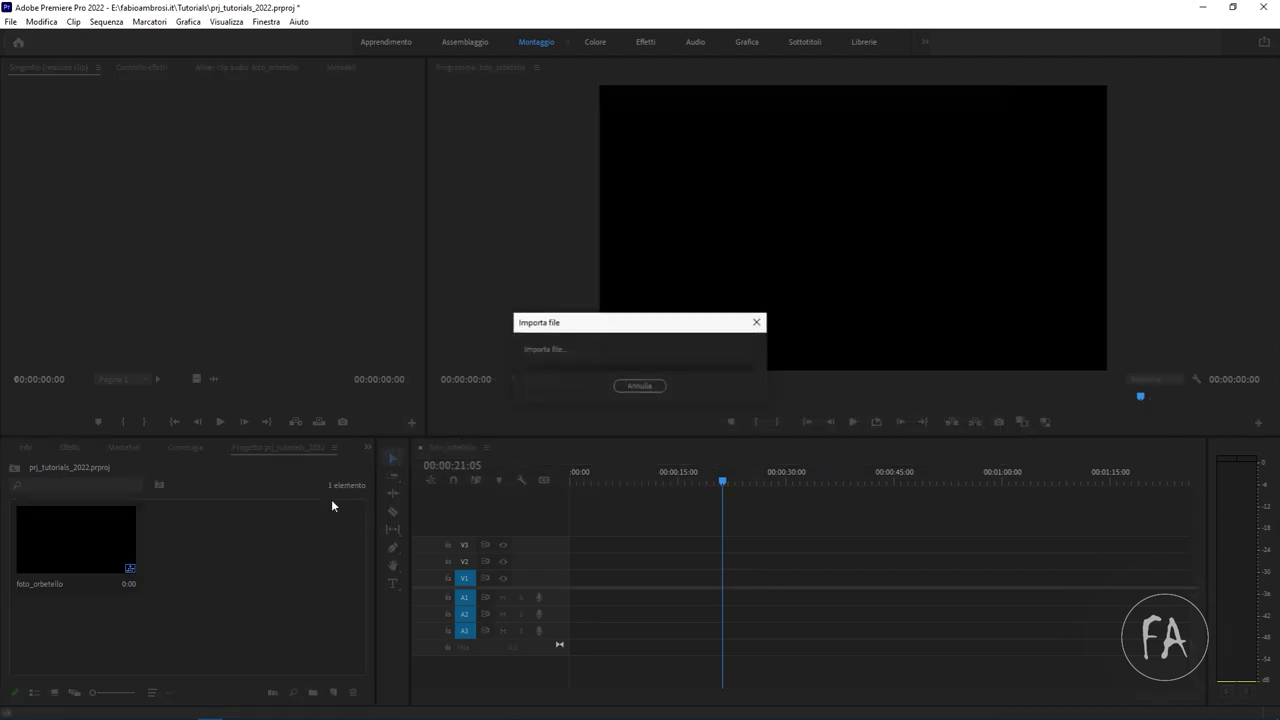
- Select alberi.jpg and enable the bin's preview area to show its clip details
click(86, 538)
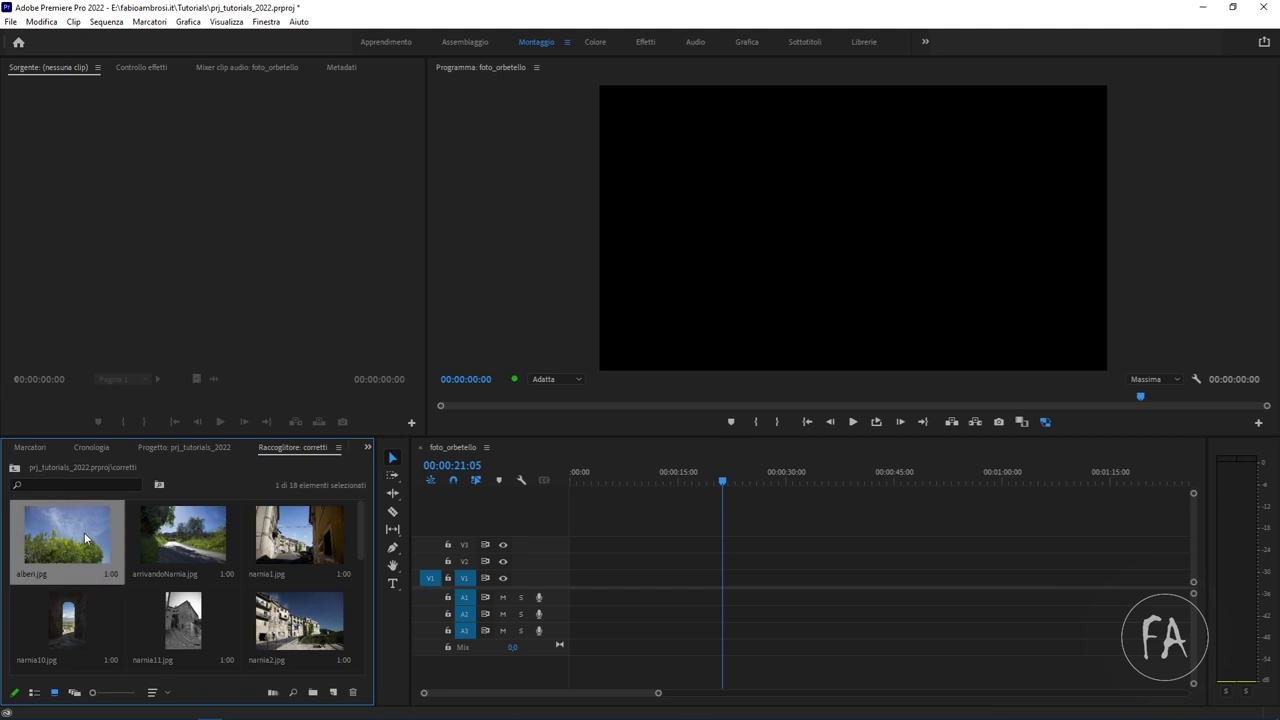
click(367, 447)
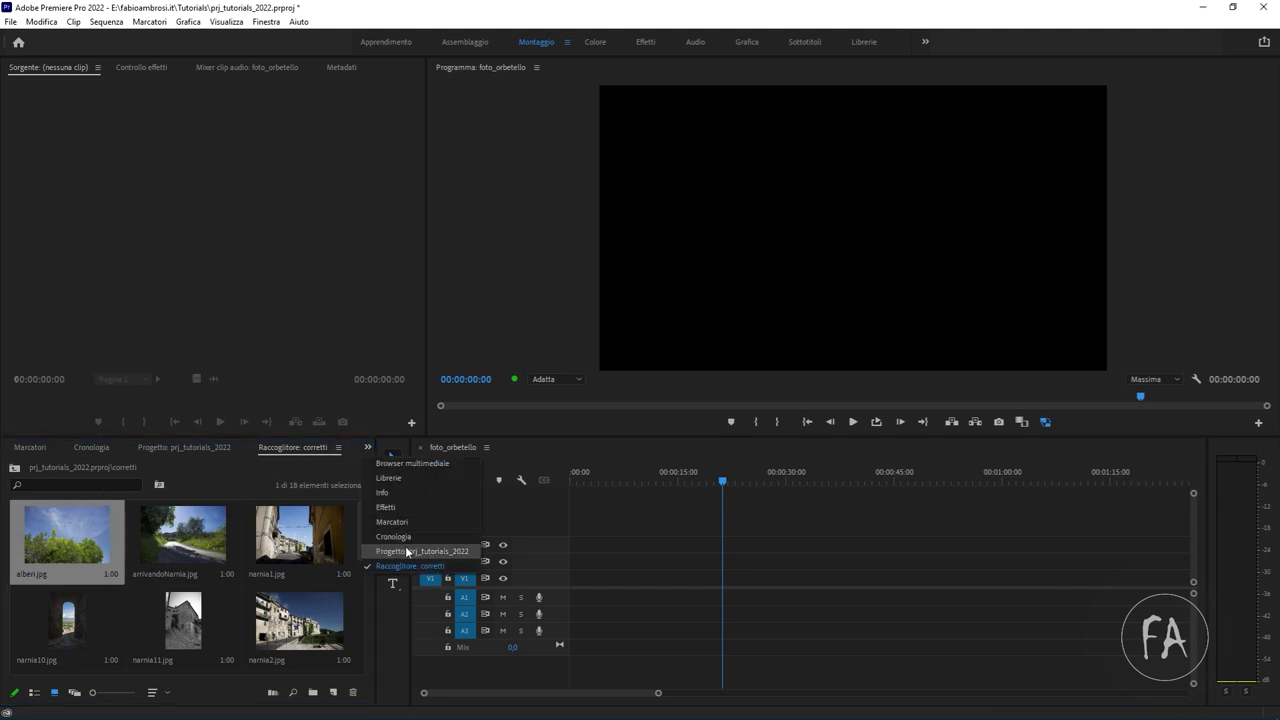
click(338, 447)
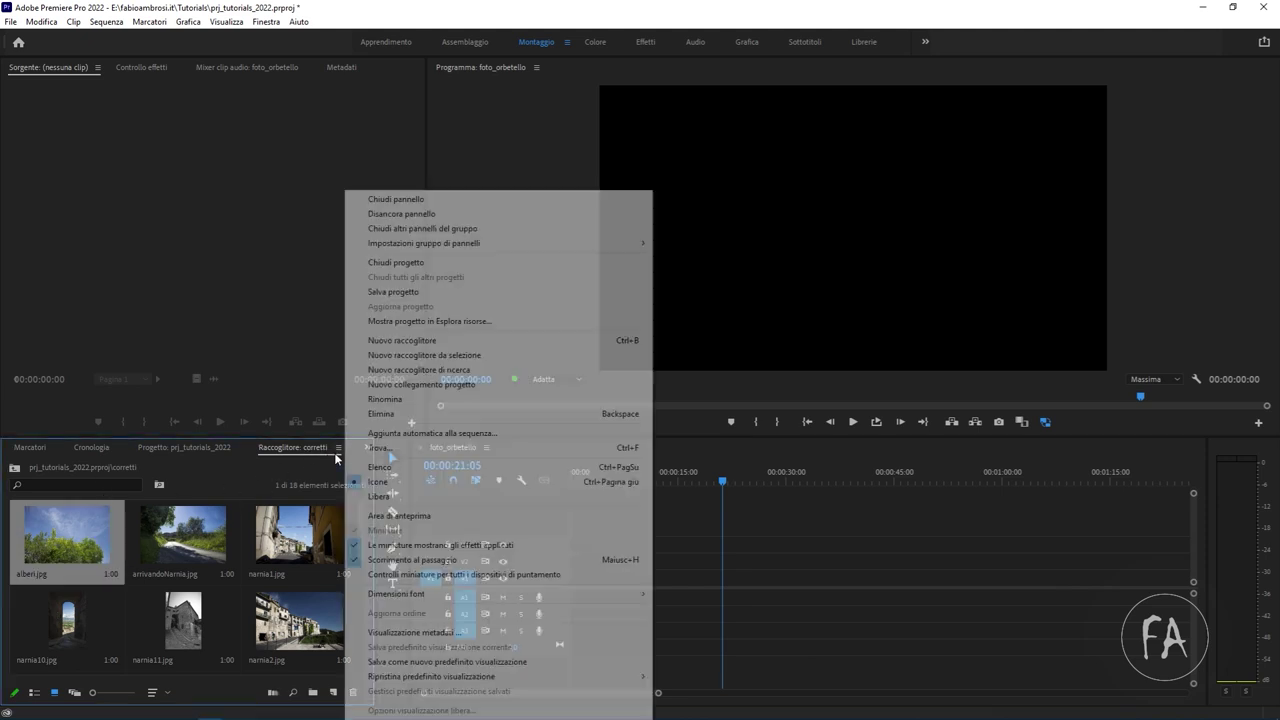
click(396, 516)
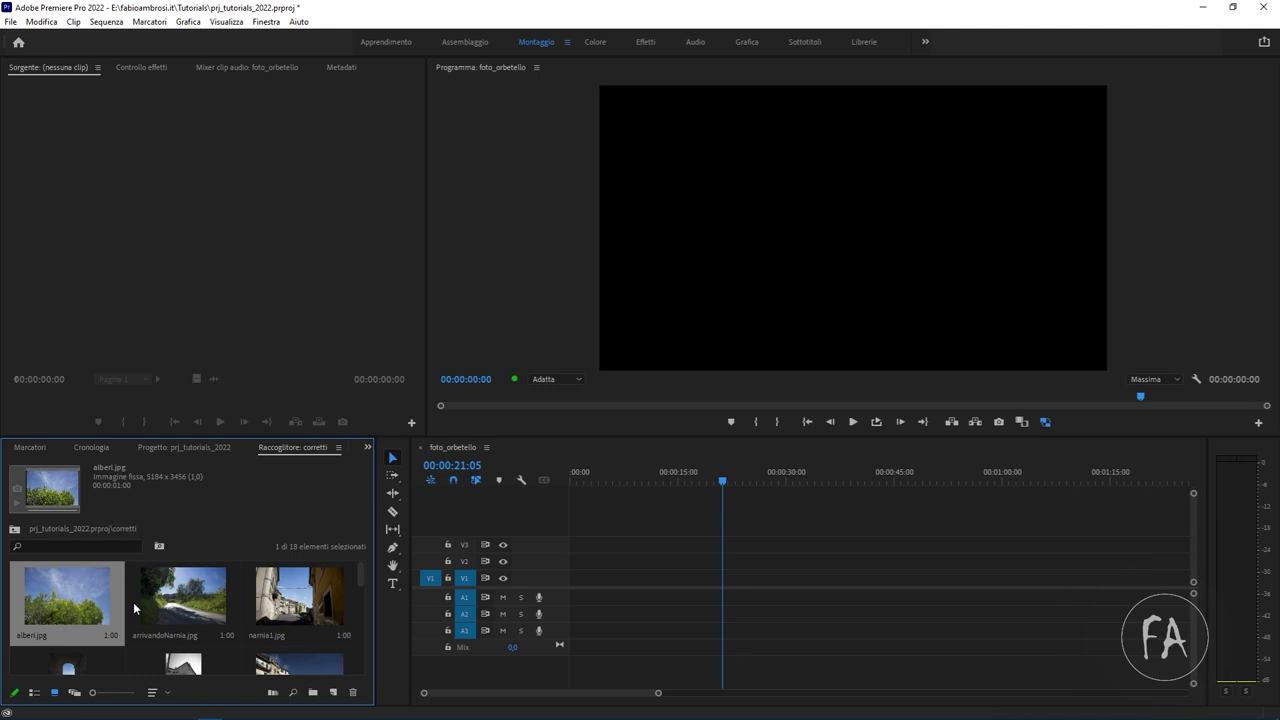
- Place all 18 photos on V1, move the last clips later, and extend viale and viale2
key(ctrl+a)
mouse_move(95, 602)
mouse_down()
mouse_move(533, 528)
mouse_move(540, 578)
mouse_up()
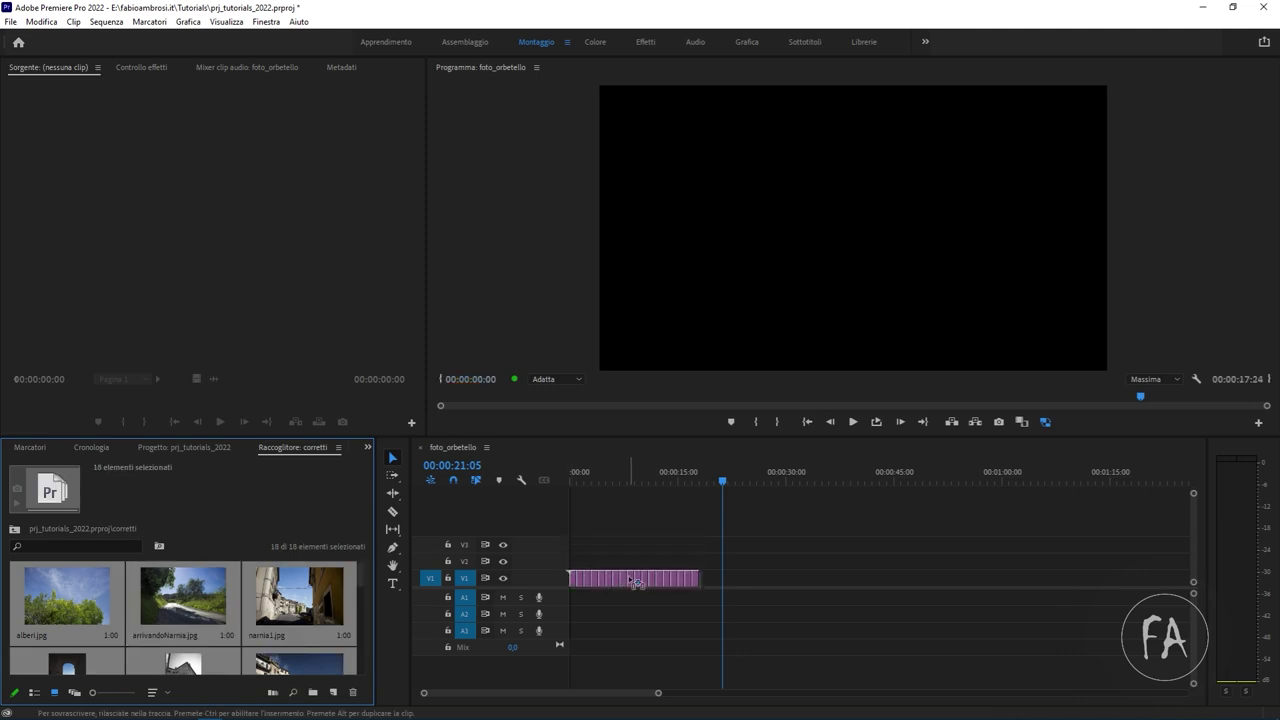
mouse_move(685, 485)
mouse_down()
mouse_move(700, 483)
mouse_move(684, 483)
mouse_up()
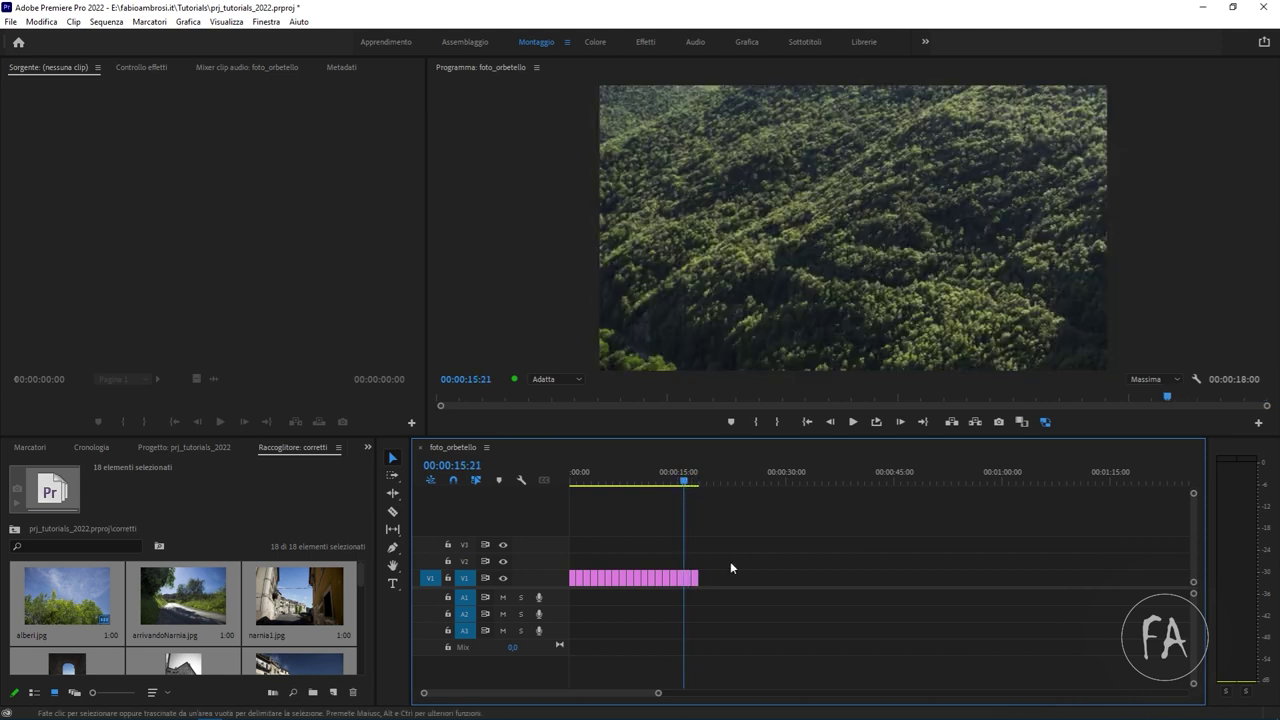
drag(706, 580, 813, 575)
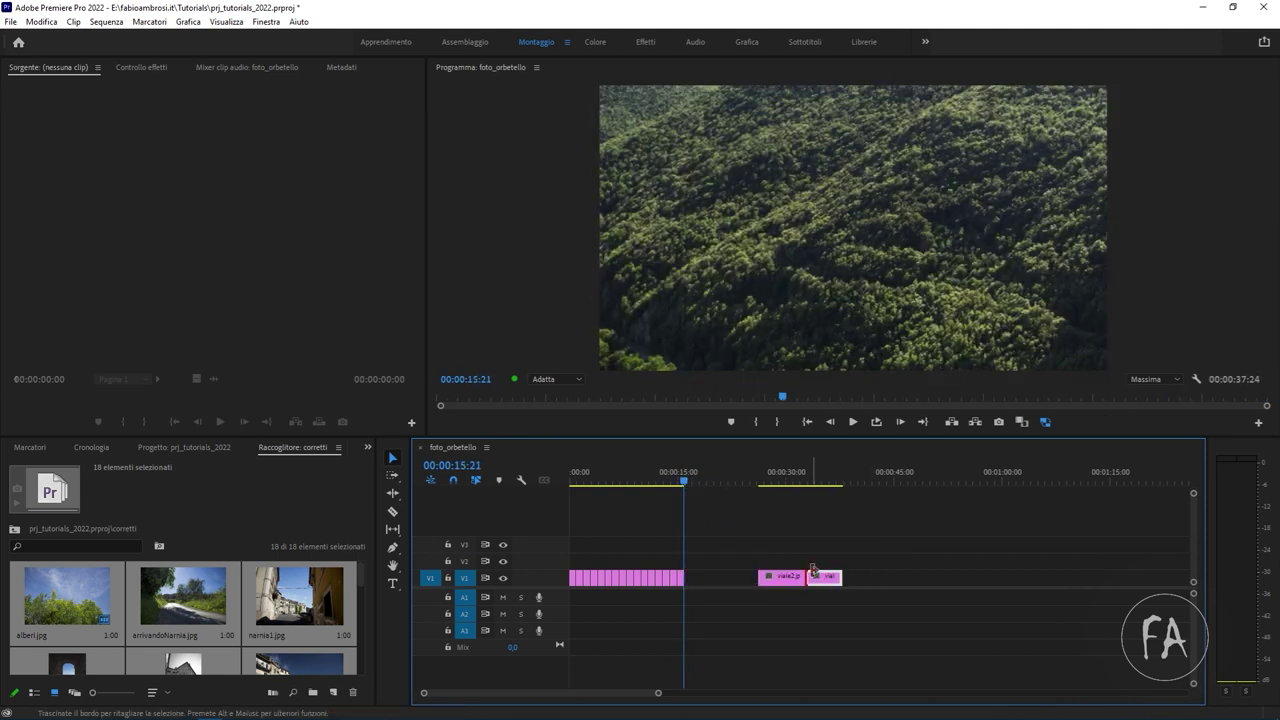
drag(842, 576, 872, 573)
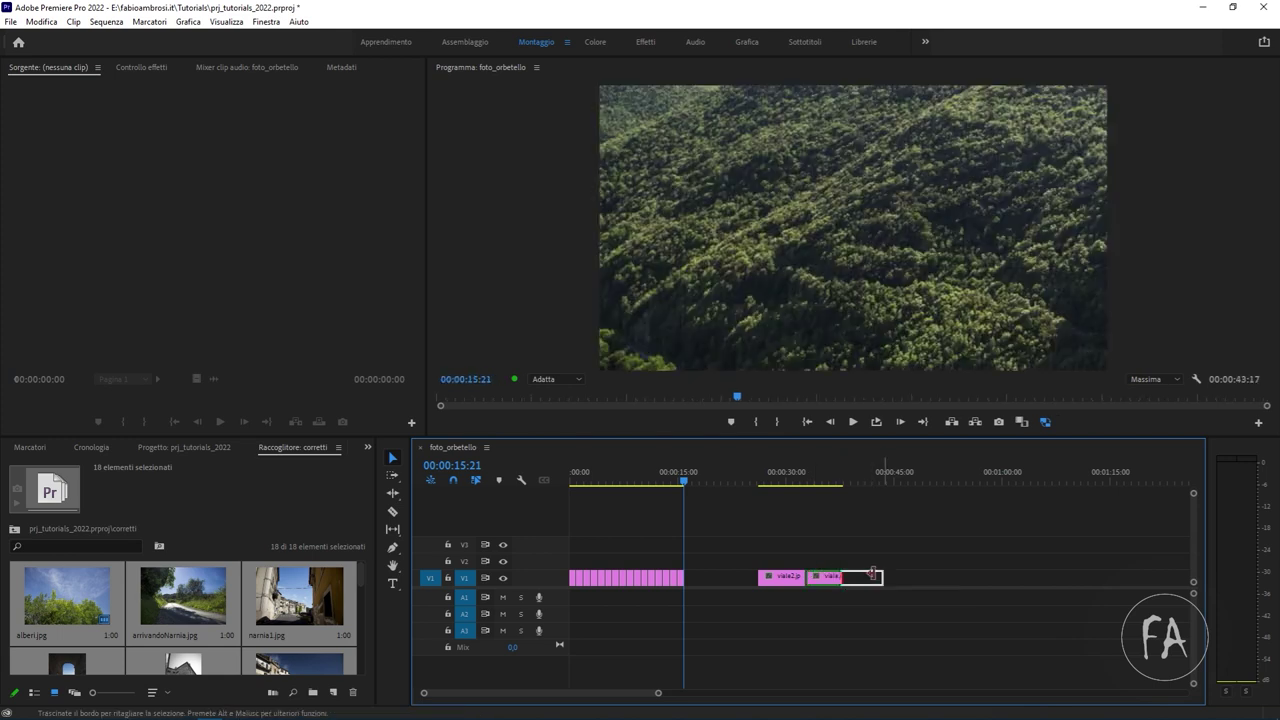
drag(759, 577, 739, 577)
click(822, 625)
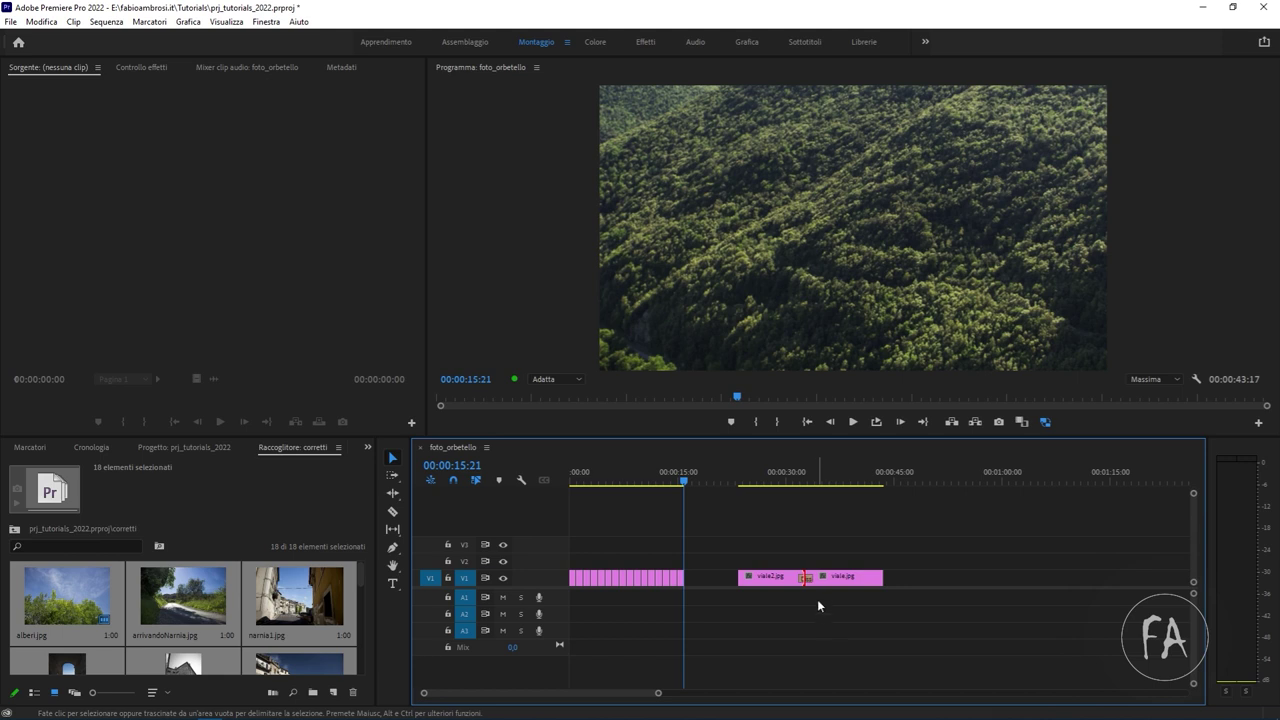
- Play back the passage between the viale clips around 31 seconds
key(=)
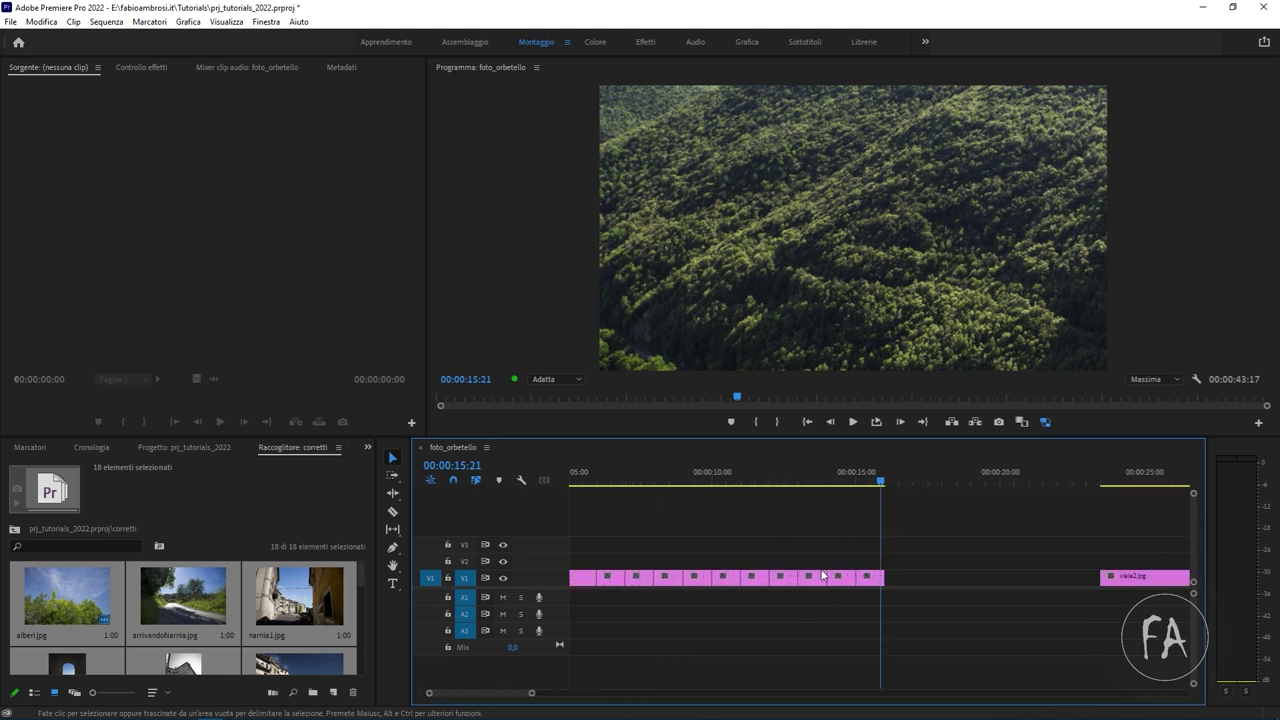
key(minus)
drag(1009, 492, 1026, 462)
key(space)
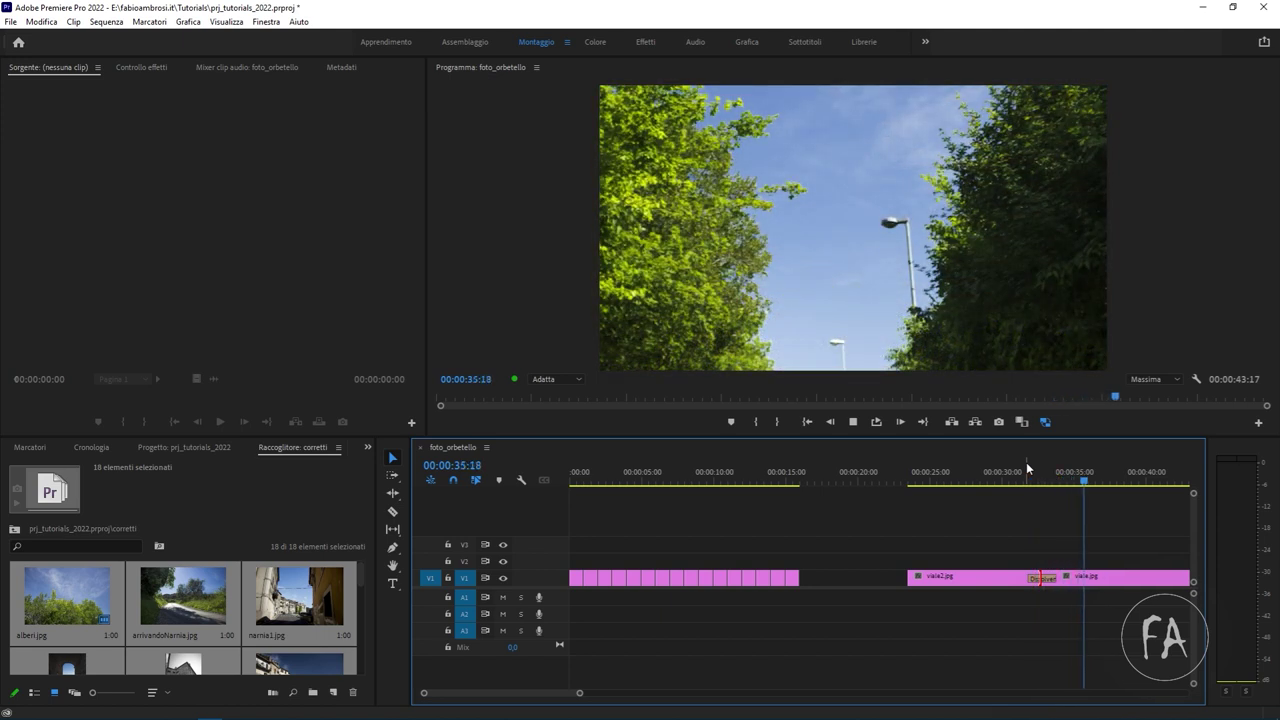
key(space)
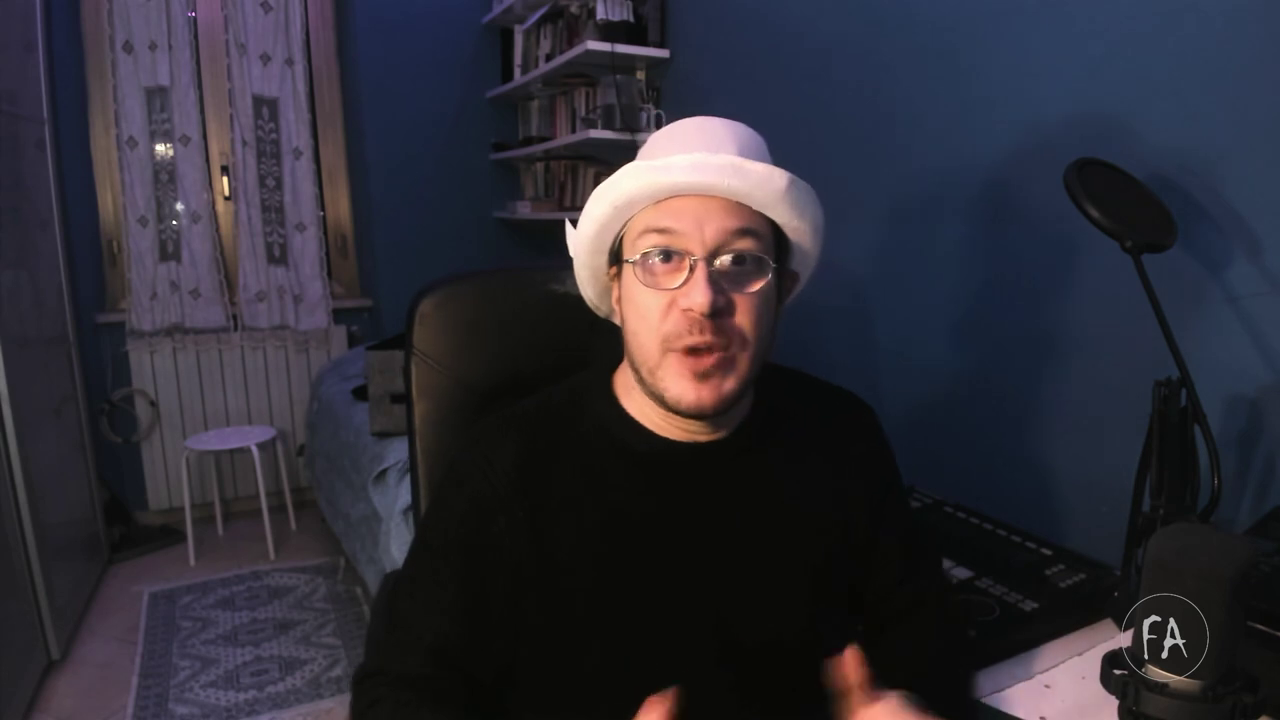